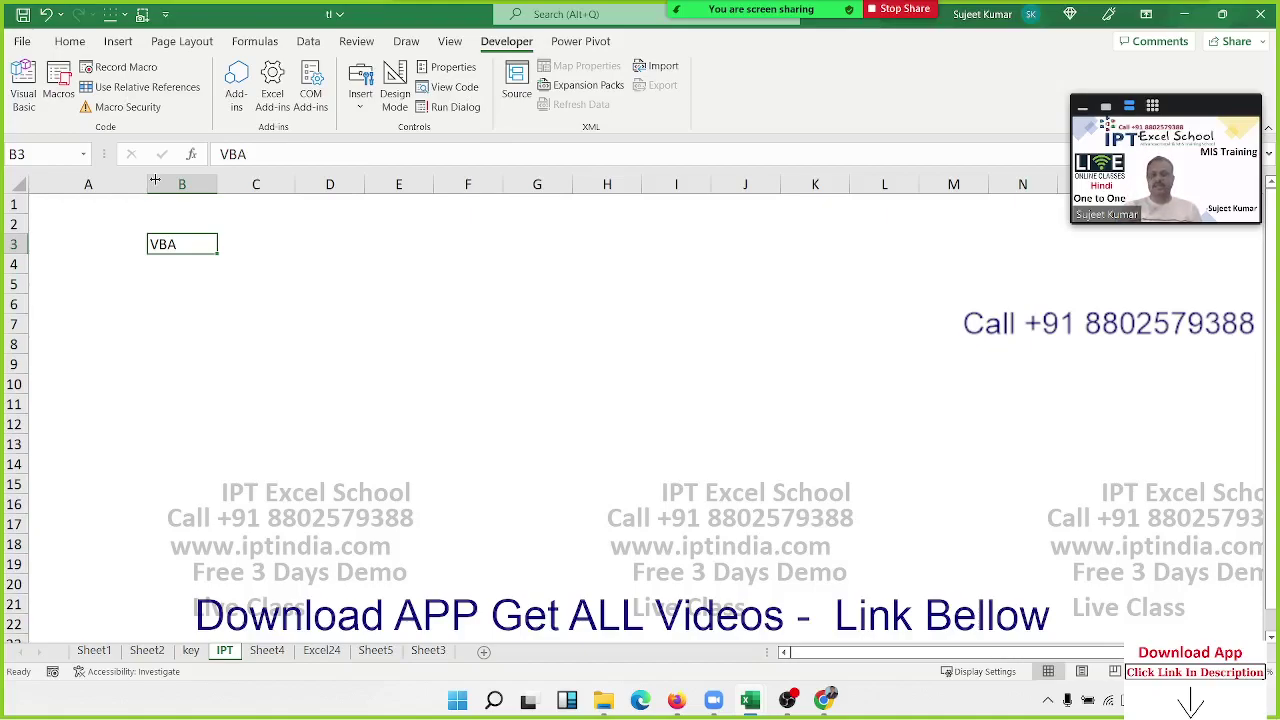
- Enter Macros in C4, Function in C7 and Userform in C10, then select C4:C10
click(186, 325)
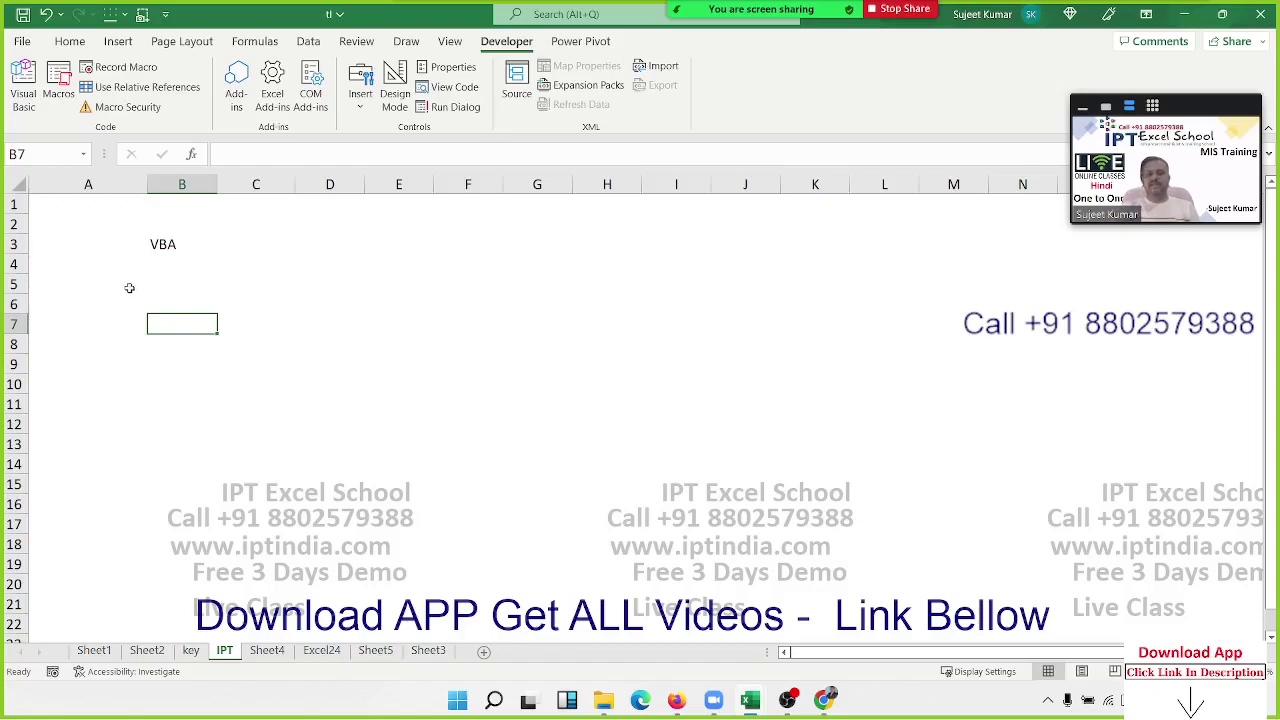
click(212, 261)
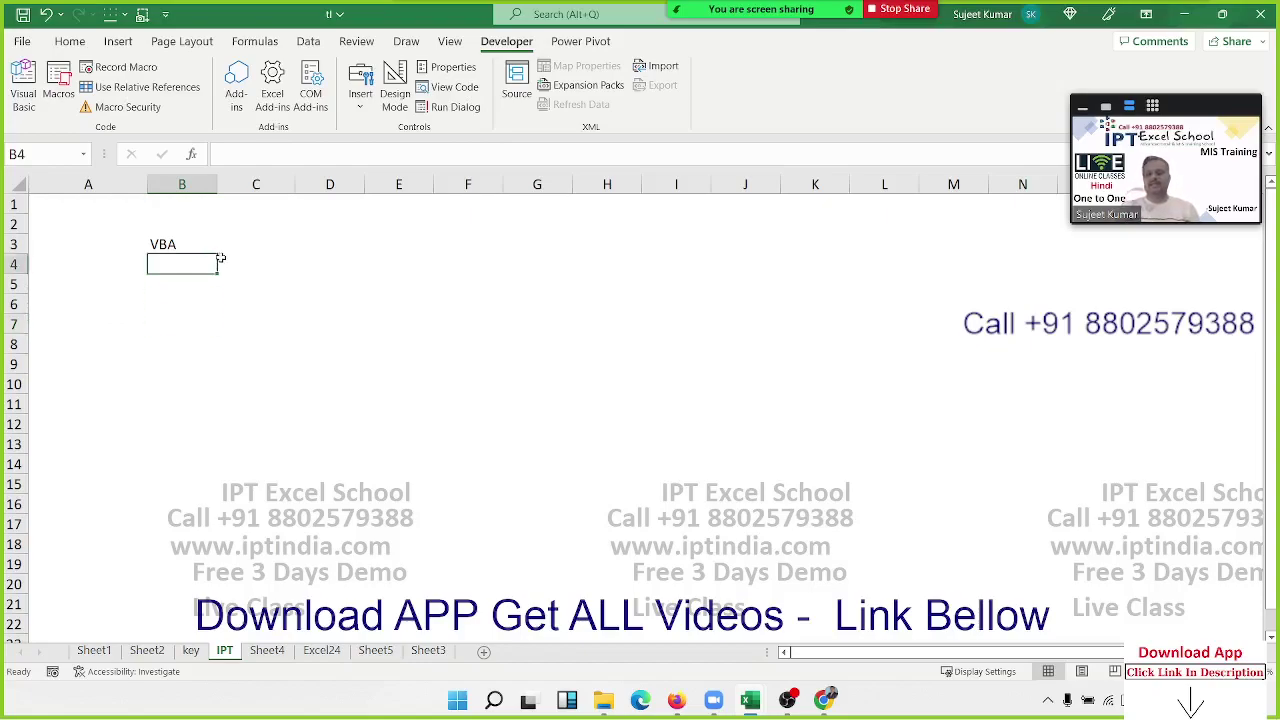
click(272, 268)
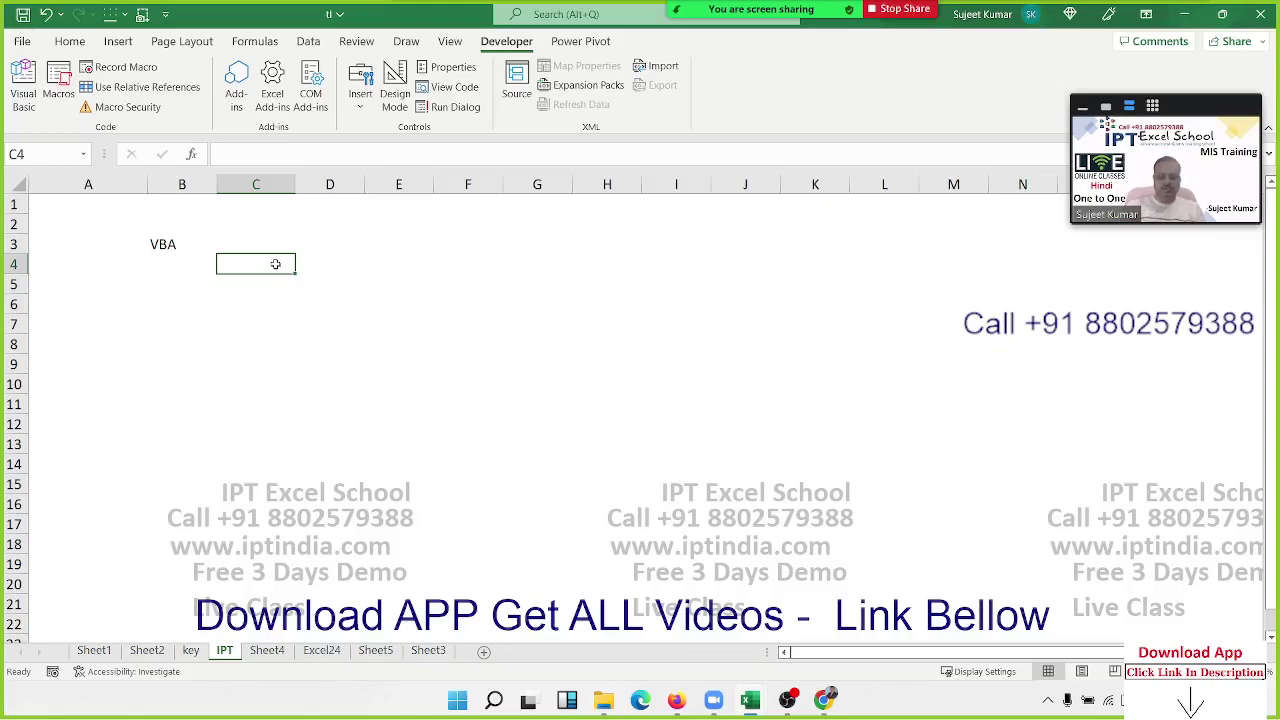
text(Macro)
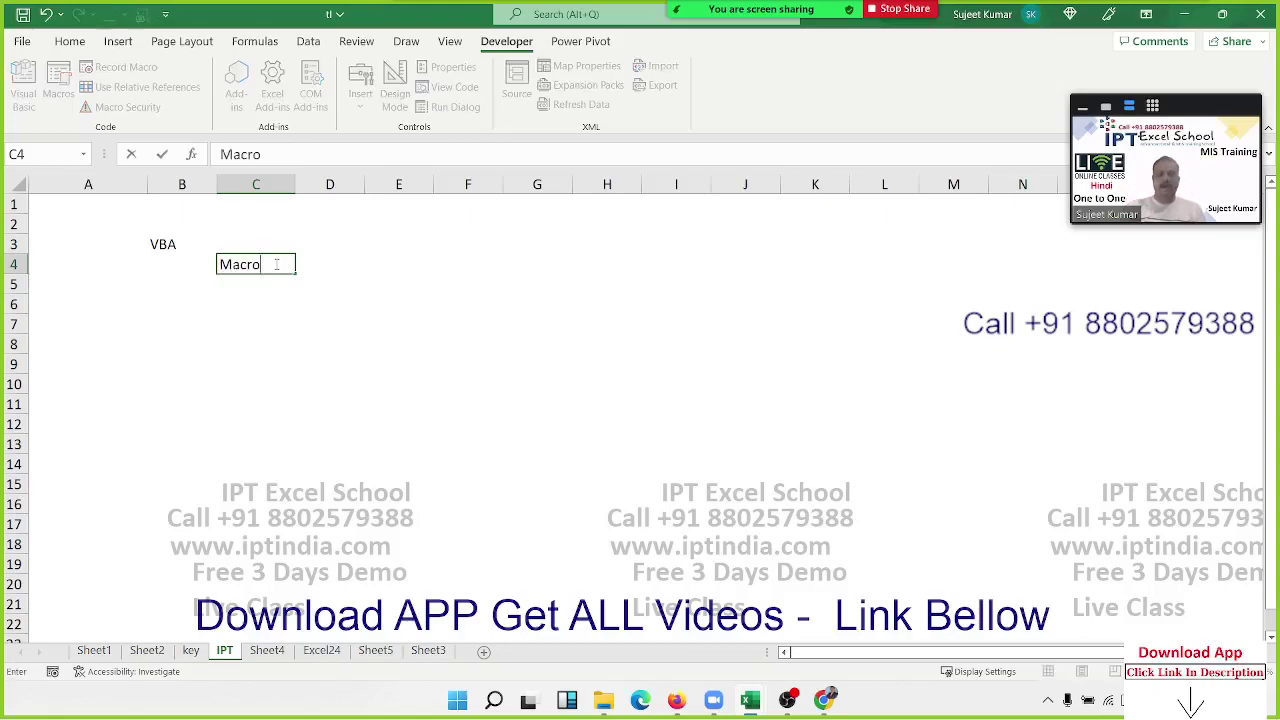
text(s)
key(Return)
key(Return)
key(Return)
key(Return)
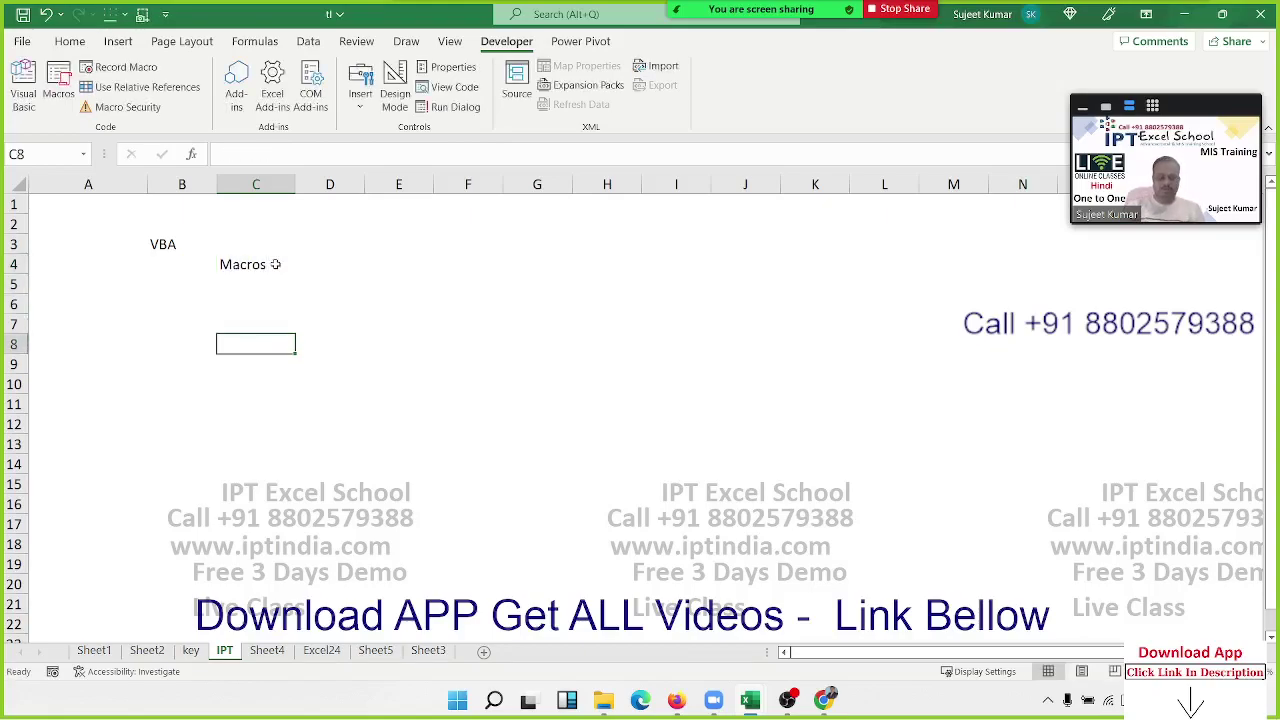
key(Up)
text(Functi)
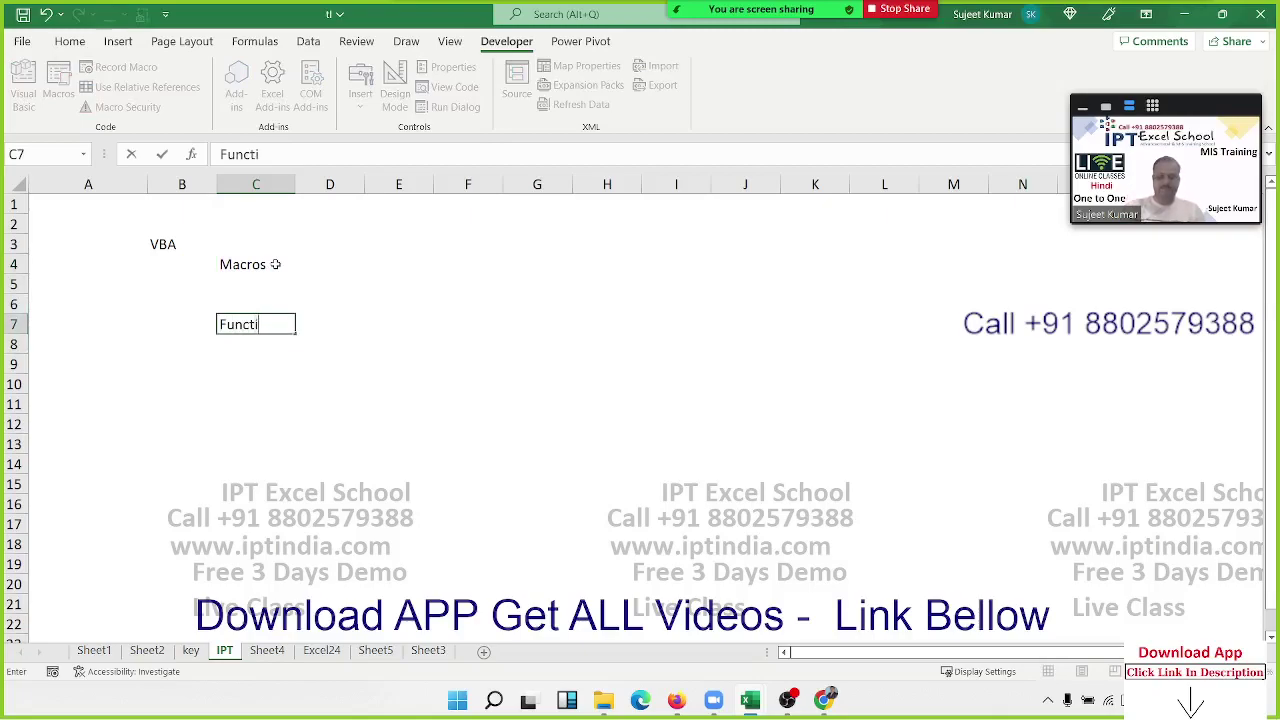
text(on)
key(Return)
key(Return)
key(Return)
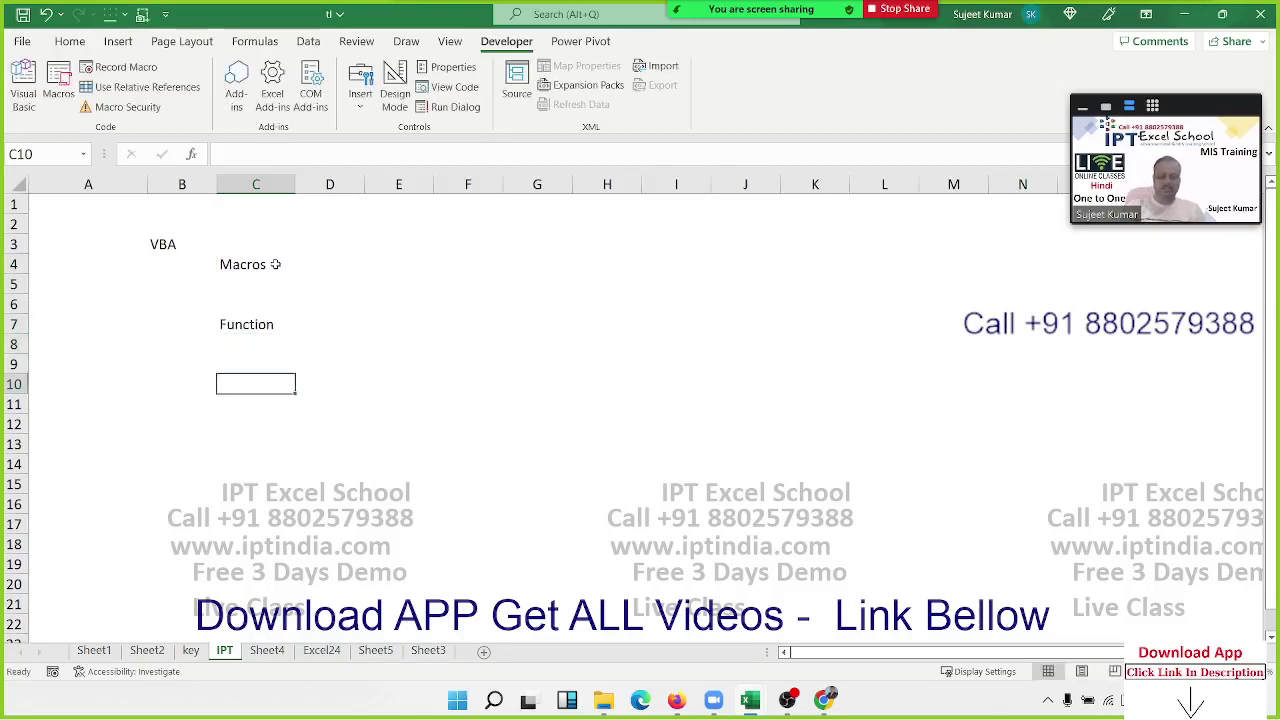
text(Userfo)
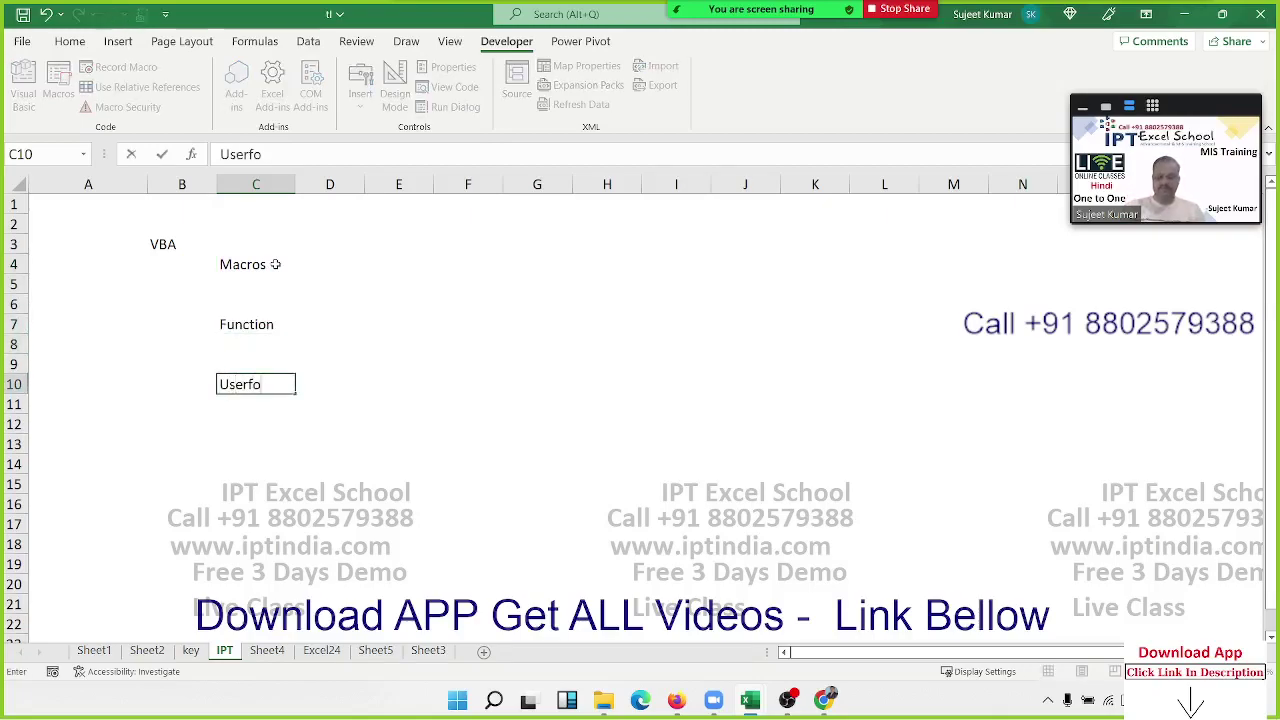
text(rm)
key(Return)
key(Up)
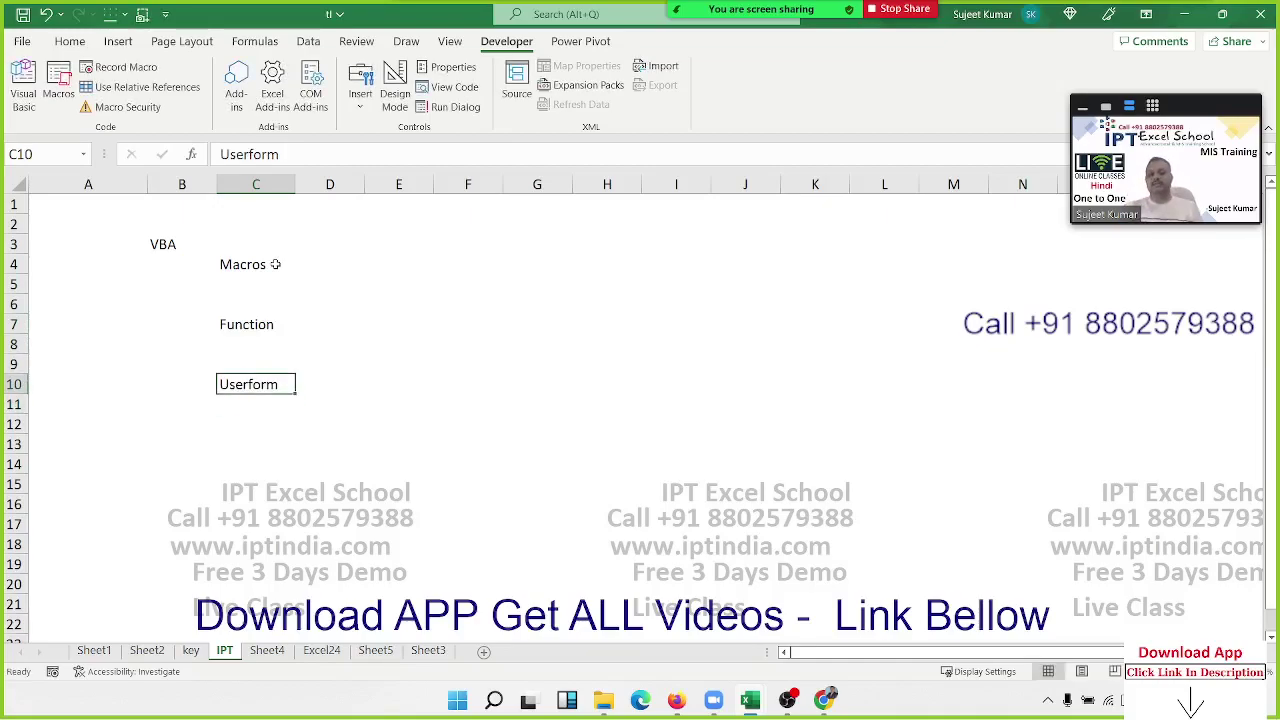
key(shift+Up)
key(shift+Up)
key(shift+Up)
key(shift+Up)
key(shift+Up)
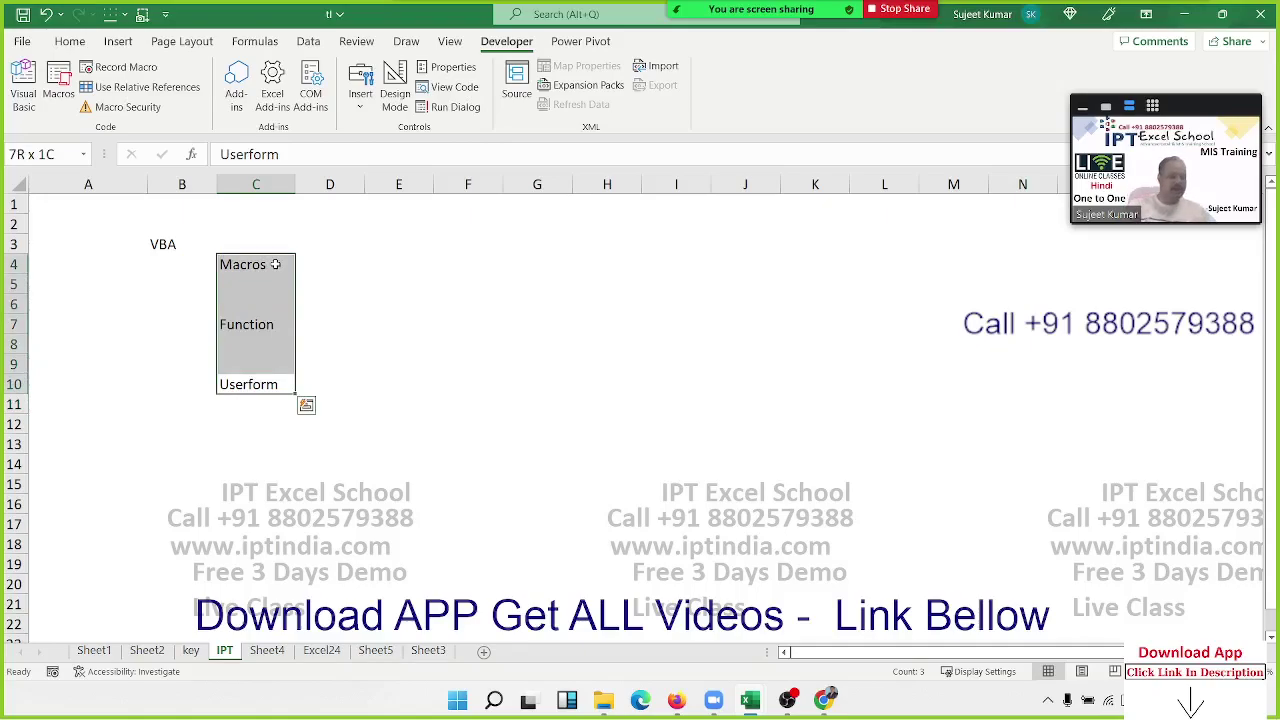
mouse_move(695, 7)
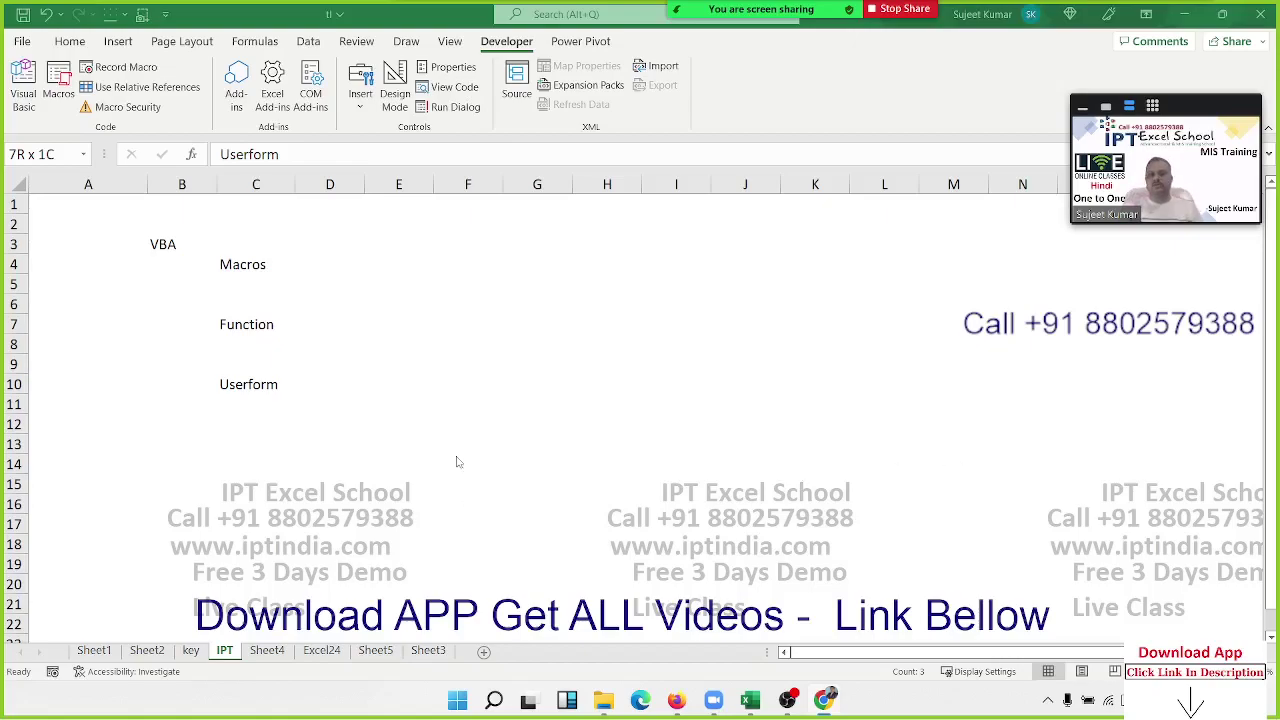
click(240, 322)
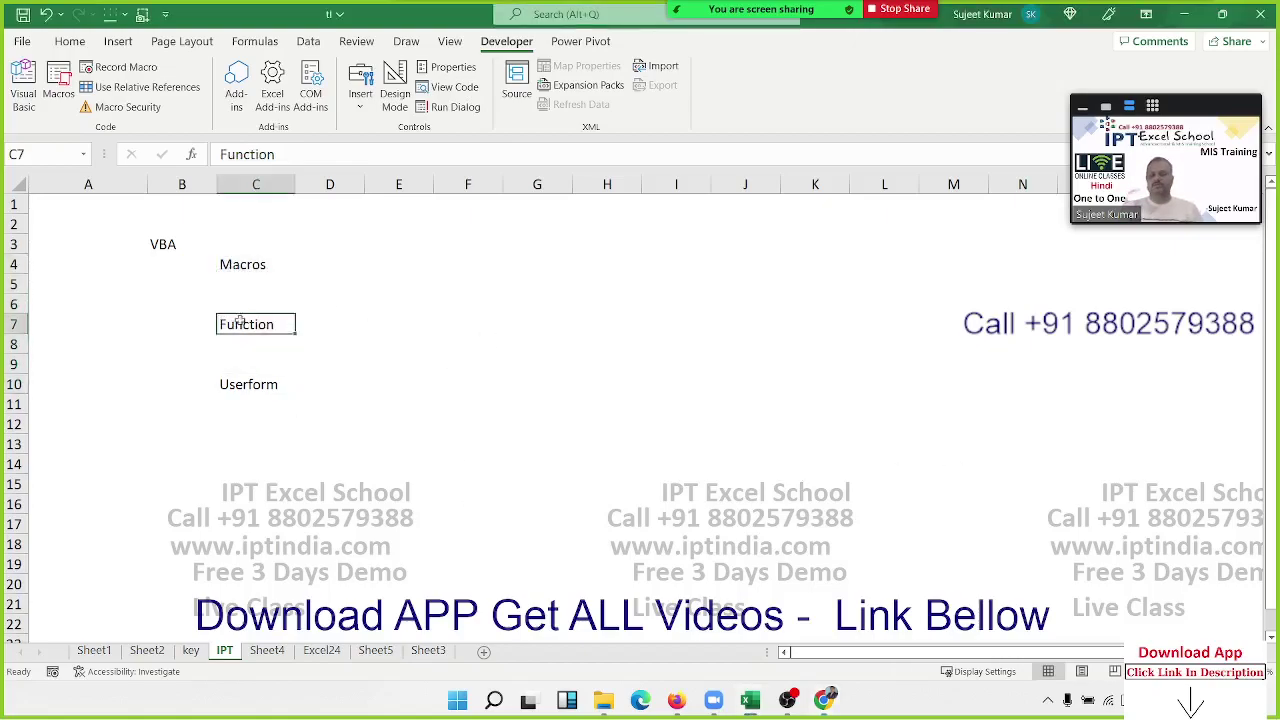
click(244, 378)
click(256, 265)
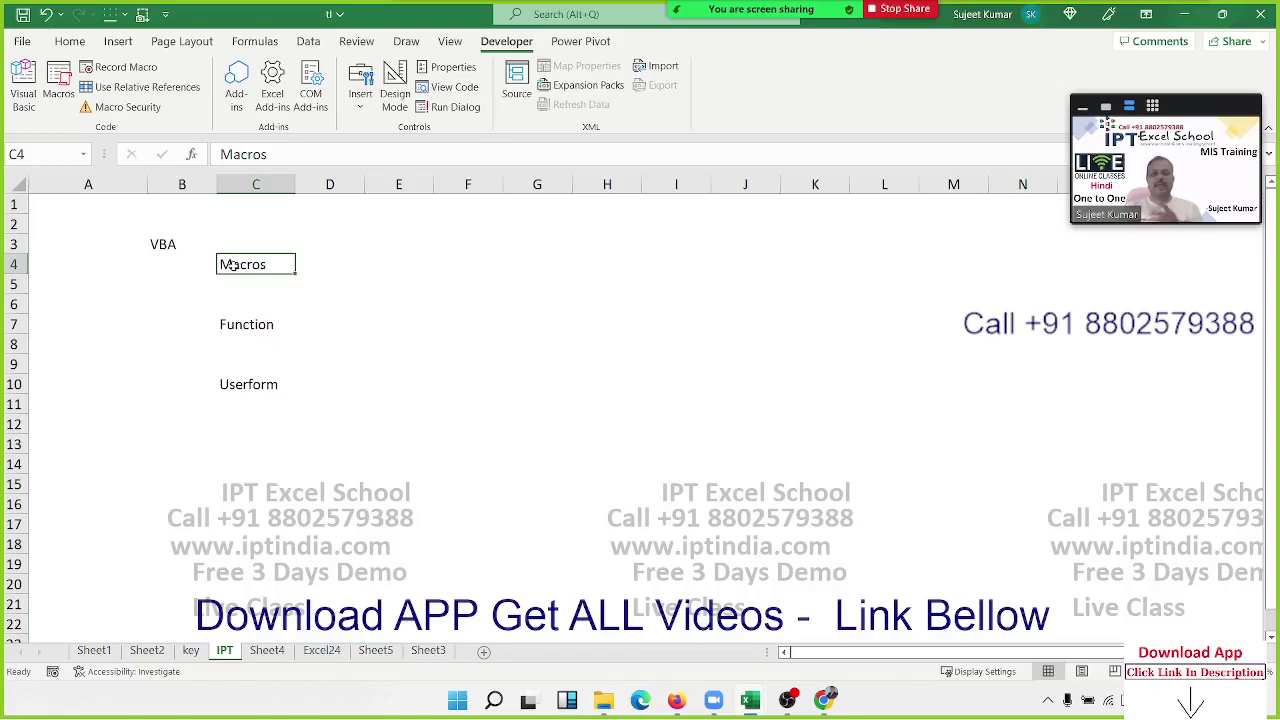
- Open the B2-VBADay2Pro-1 workbook from the Recent list
click(24, 43)
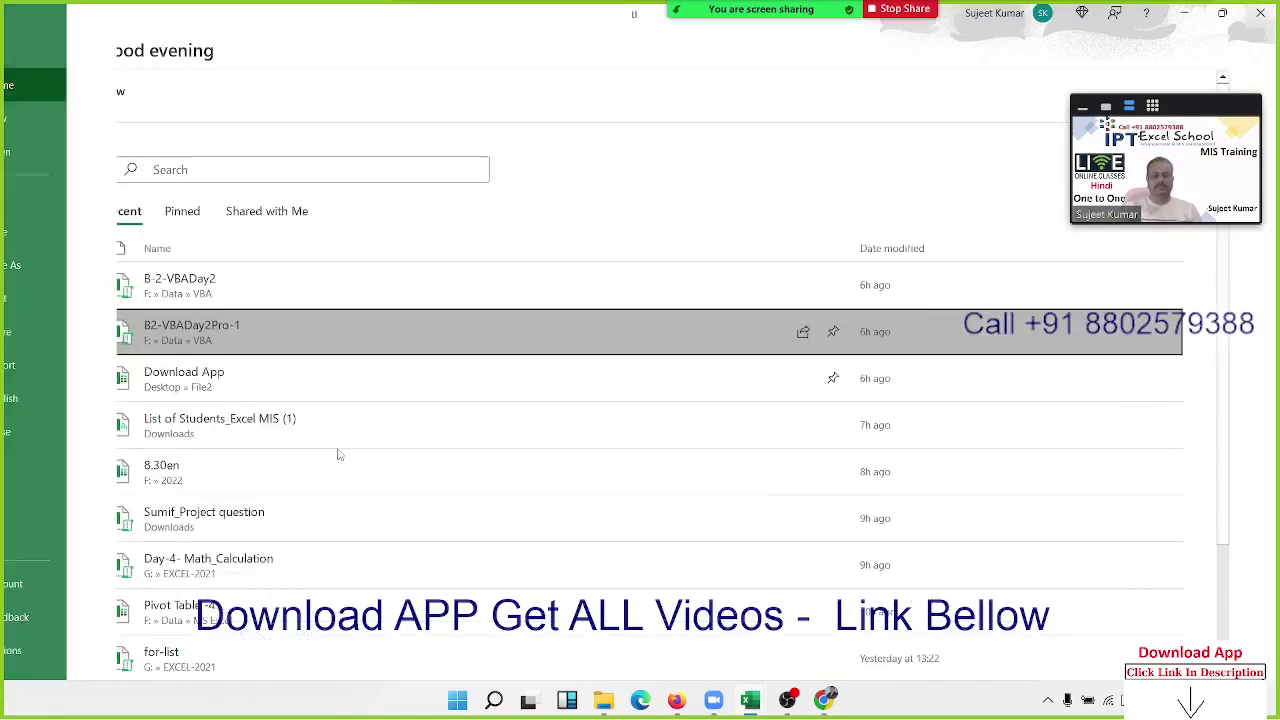
click(338, 455)
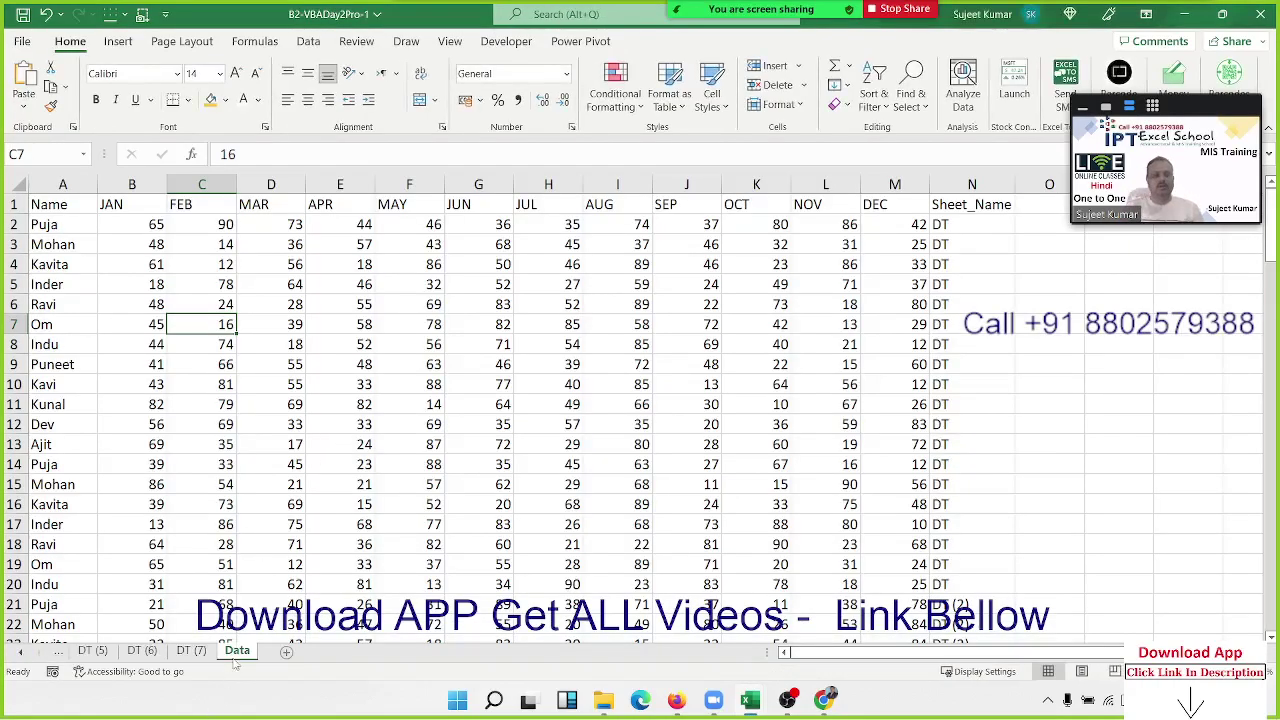
drag(172, 504, 199, 414)
- Clear the Data sheet from A2 down, keeping only the Name, JAN–DEC and Sheet_Name headers
key(ctrl+Home)
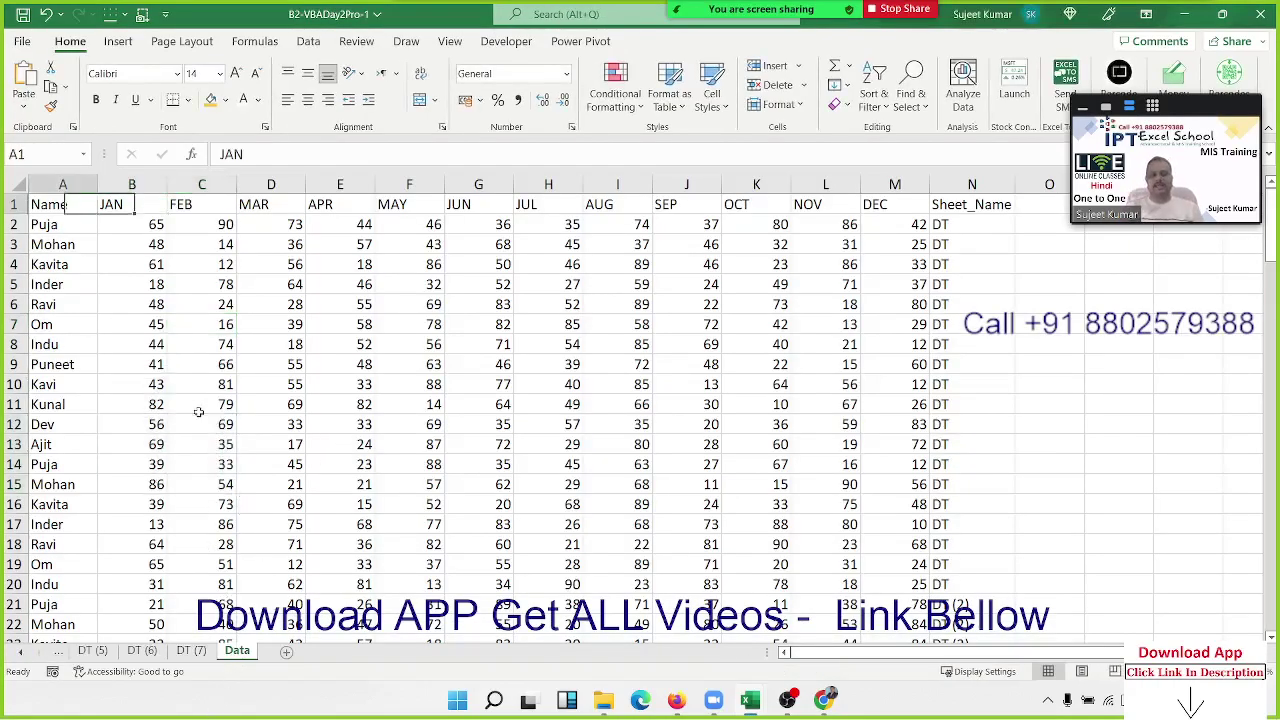
key(Down)
key(ctrl+shift+Right)
key(ctrl+shift+Down)
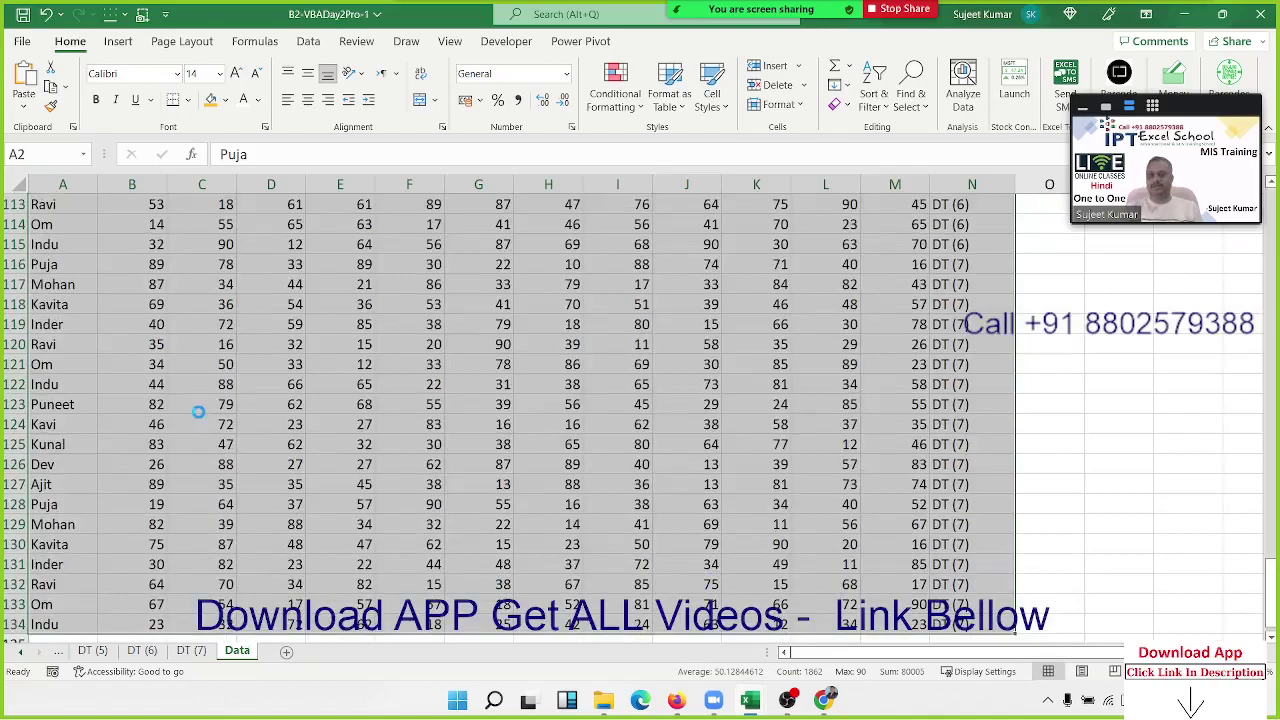
key(Delete)
key(ctrl+Home)
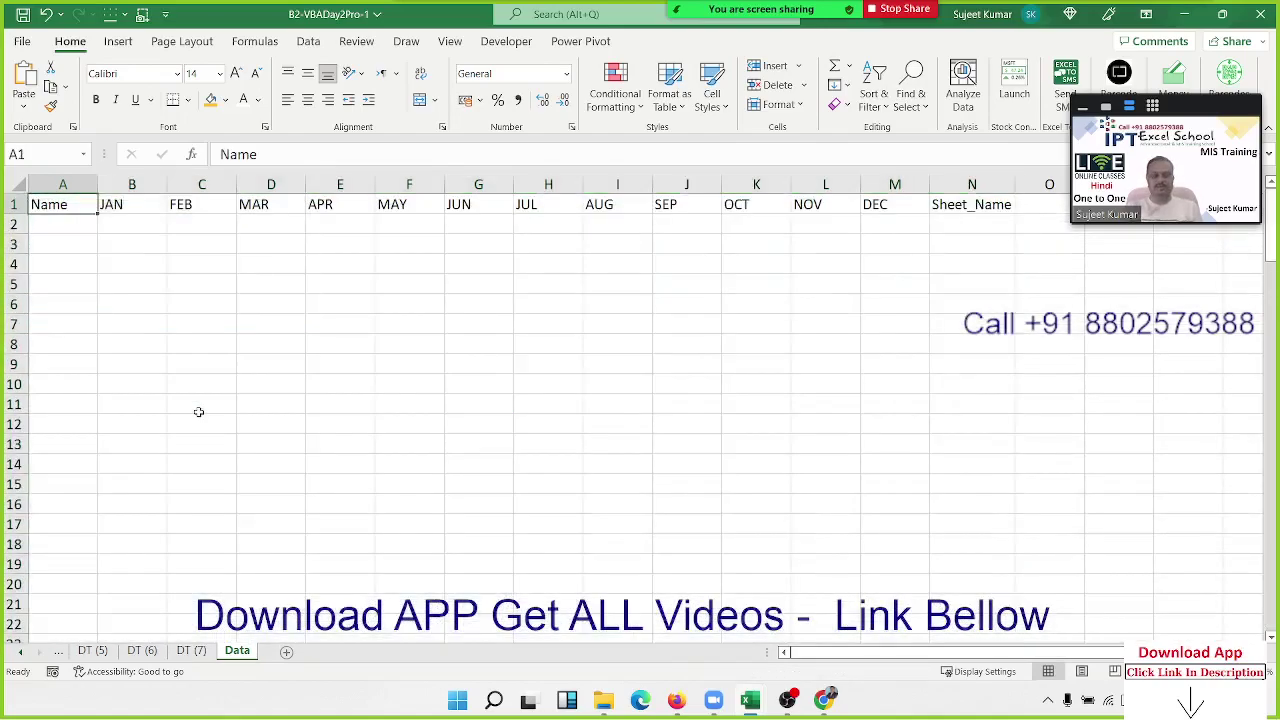
click(21, 652)
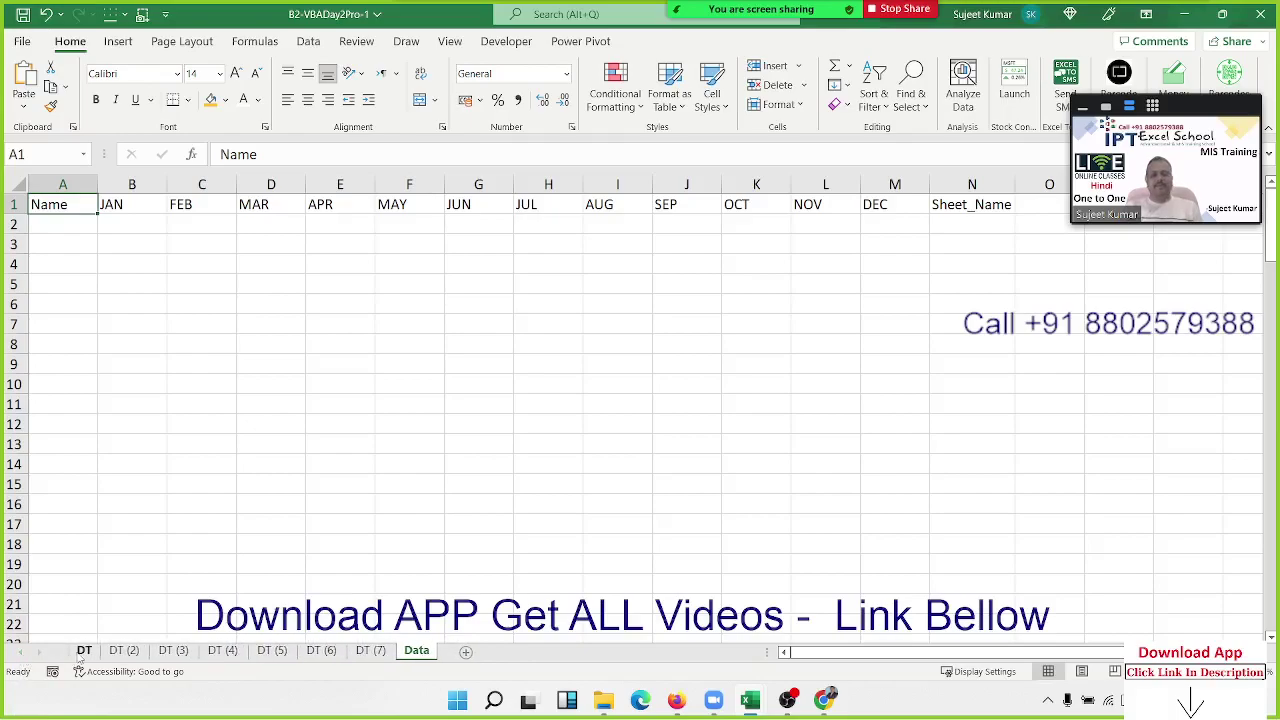
- Browse the DT through DT (5) sheets to review their name and monthly data
click(84, 651)
click(124, 651)
click(173, 651)
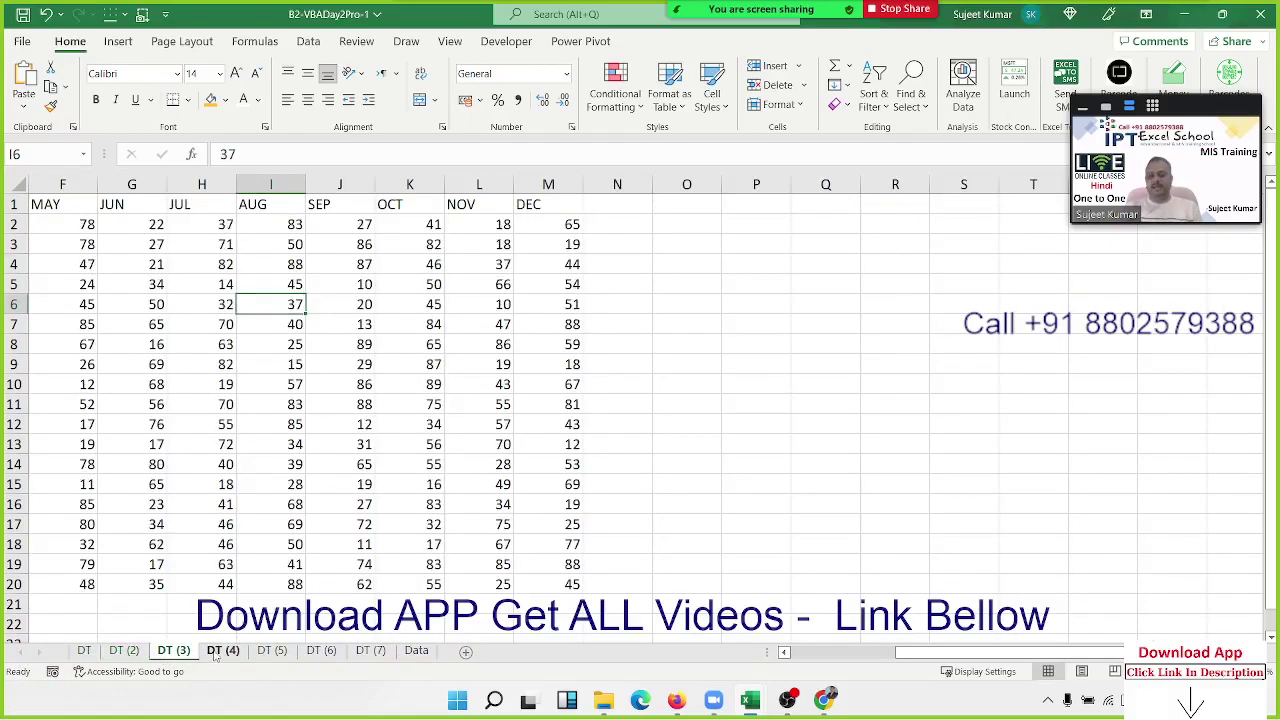
click(215, 655)
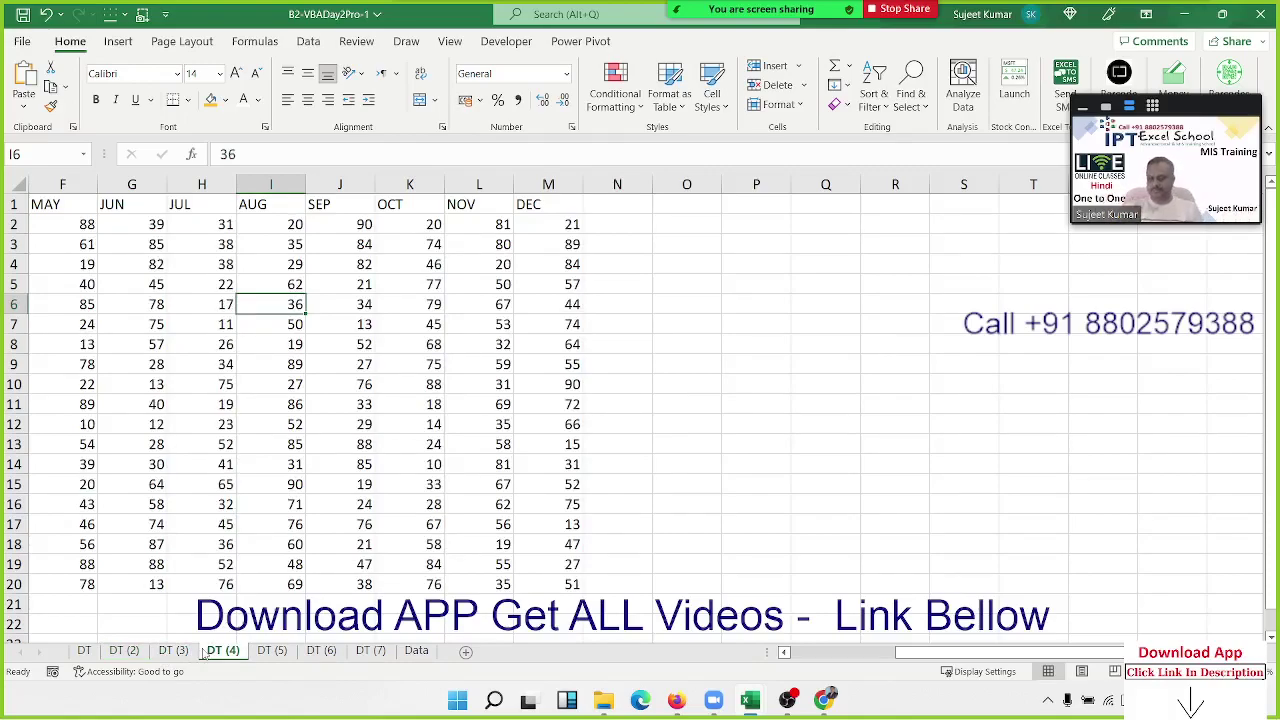
click(268, 651)
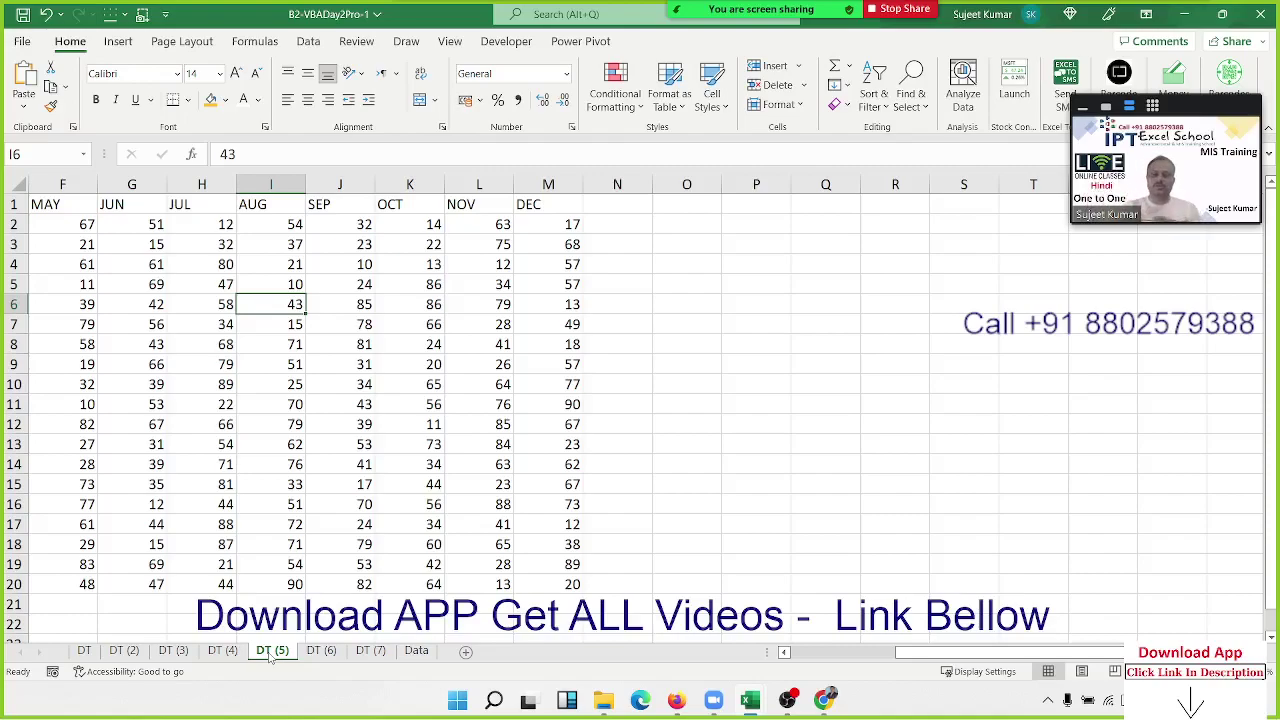
key(Home)
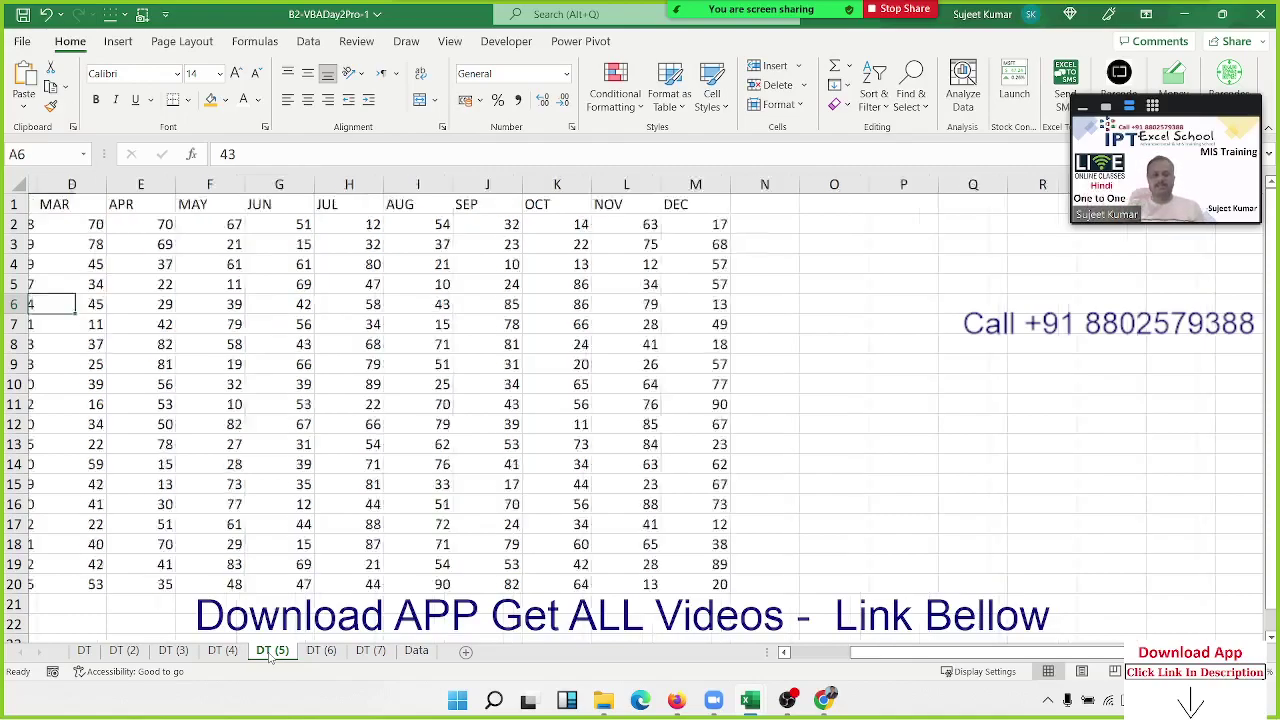
key(Up)
key(Up)
key(Up)
key(Up)
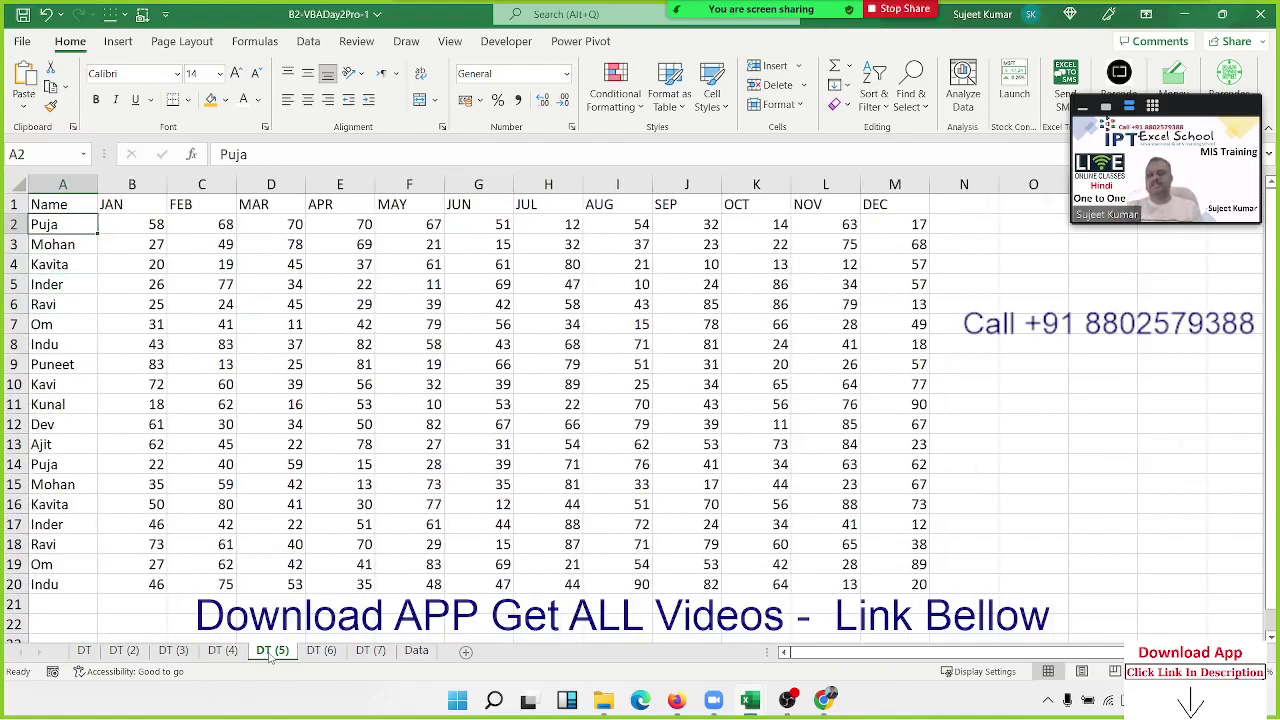
key(Right)
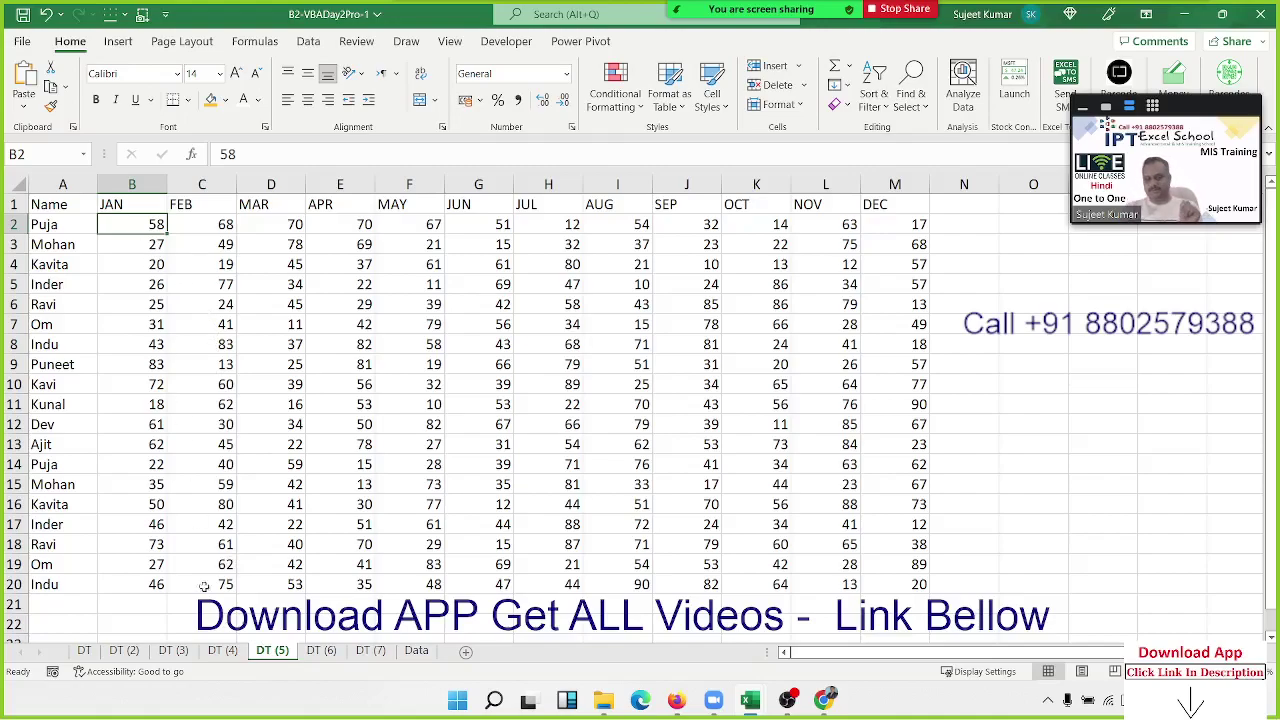
- On DT (3), inspect the A1:M20 range from the Name header to the last DEC value
click(223, 650)
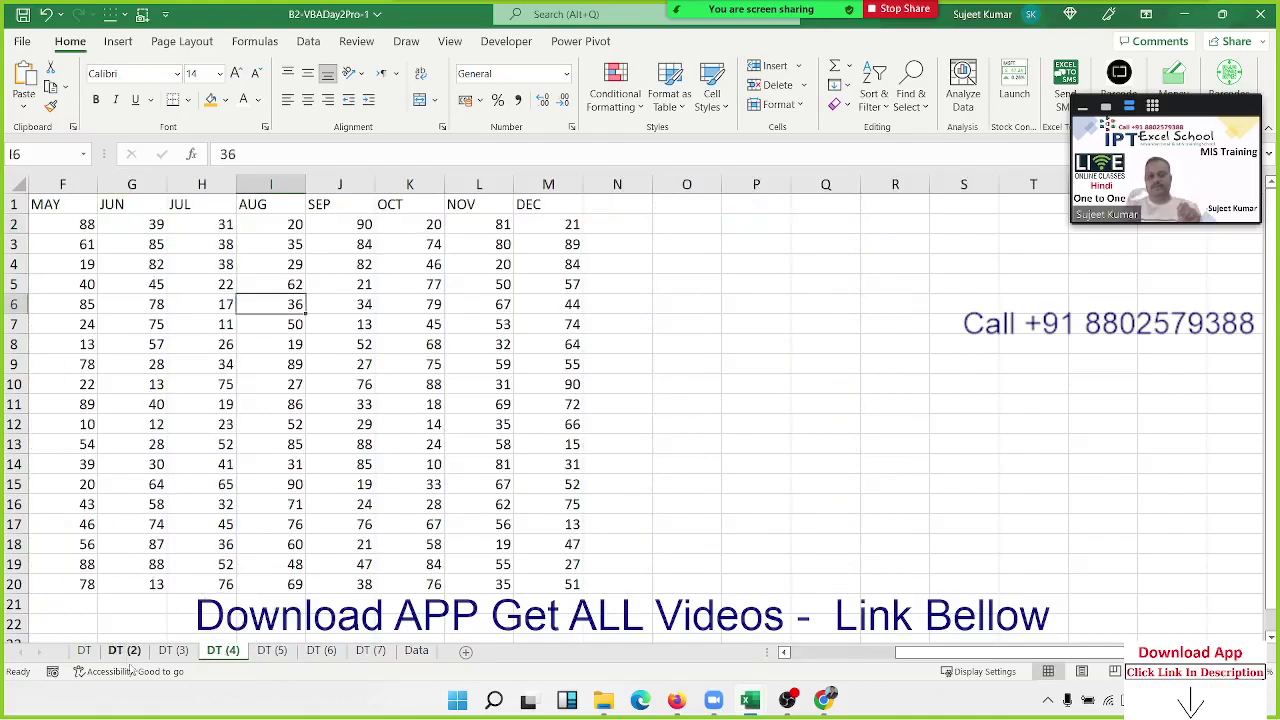
click(173, 650)
click(228, 381)
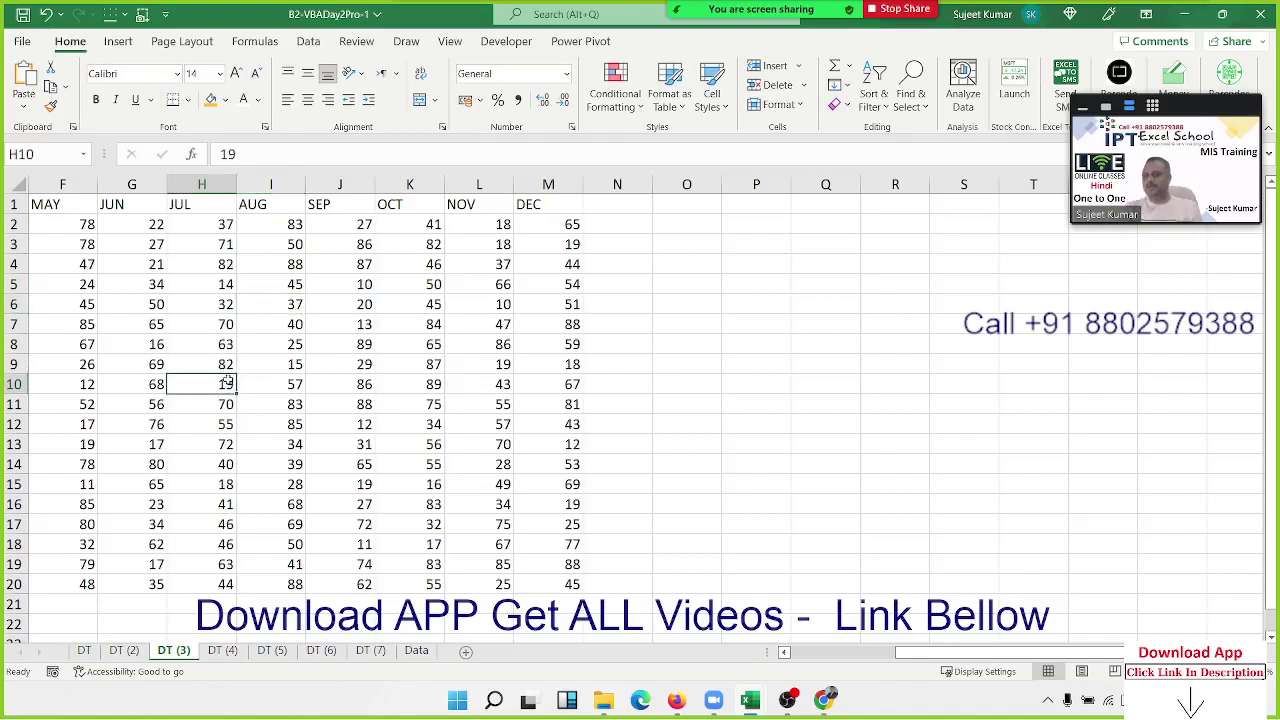
key(ctrl+Left)
key(ctrl+Up)
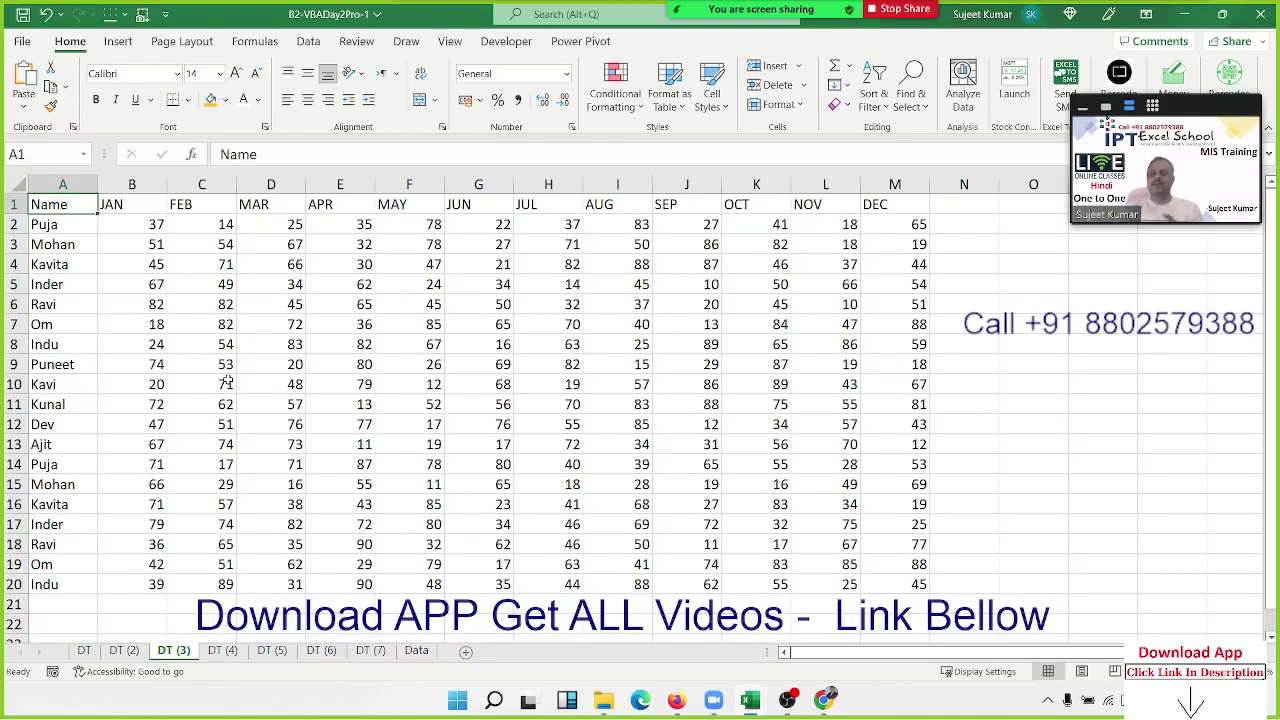
key(ctrl+shift+Right)
key(ctrl+shift+Down)
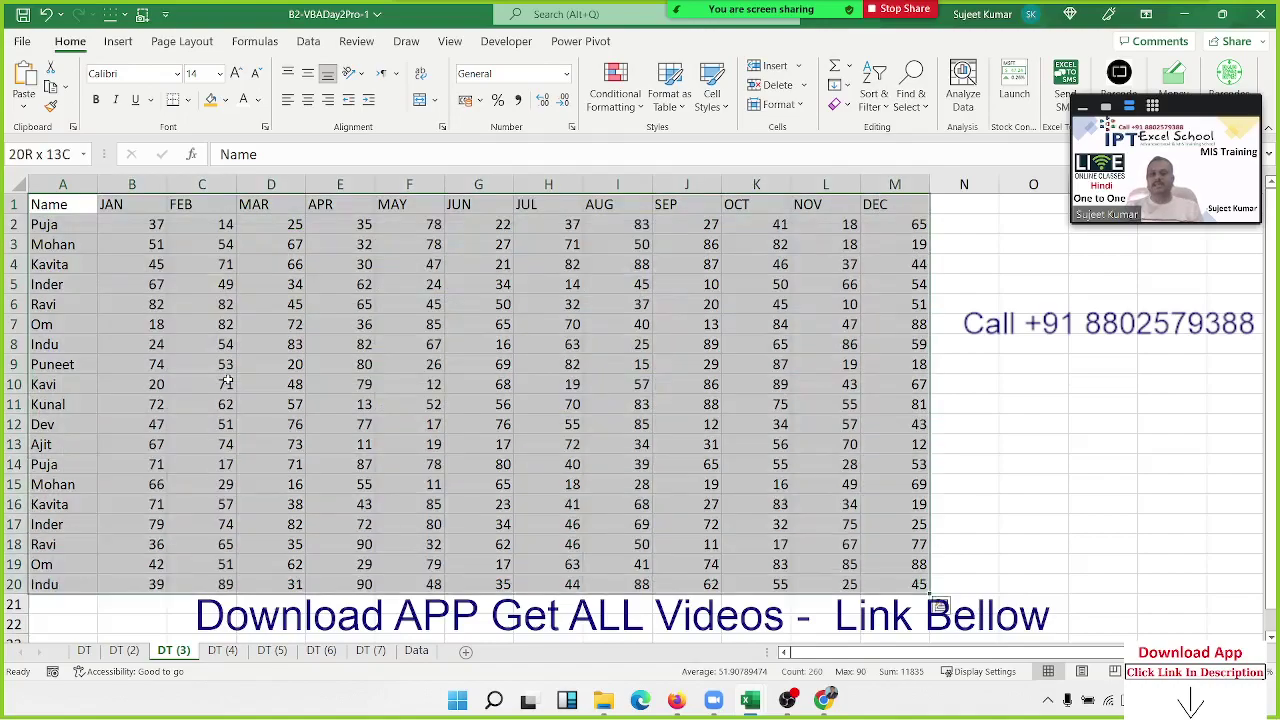
key(Left)
key(Right)
key(ctrl+Right)
key(ctrl+Down)
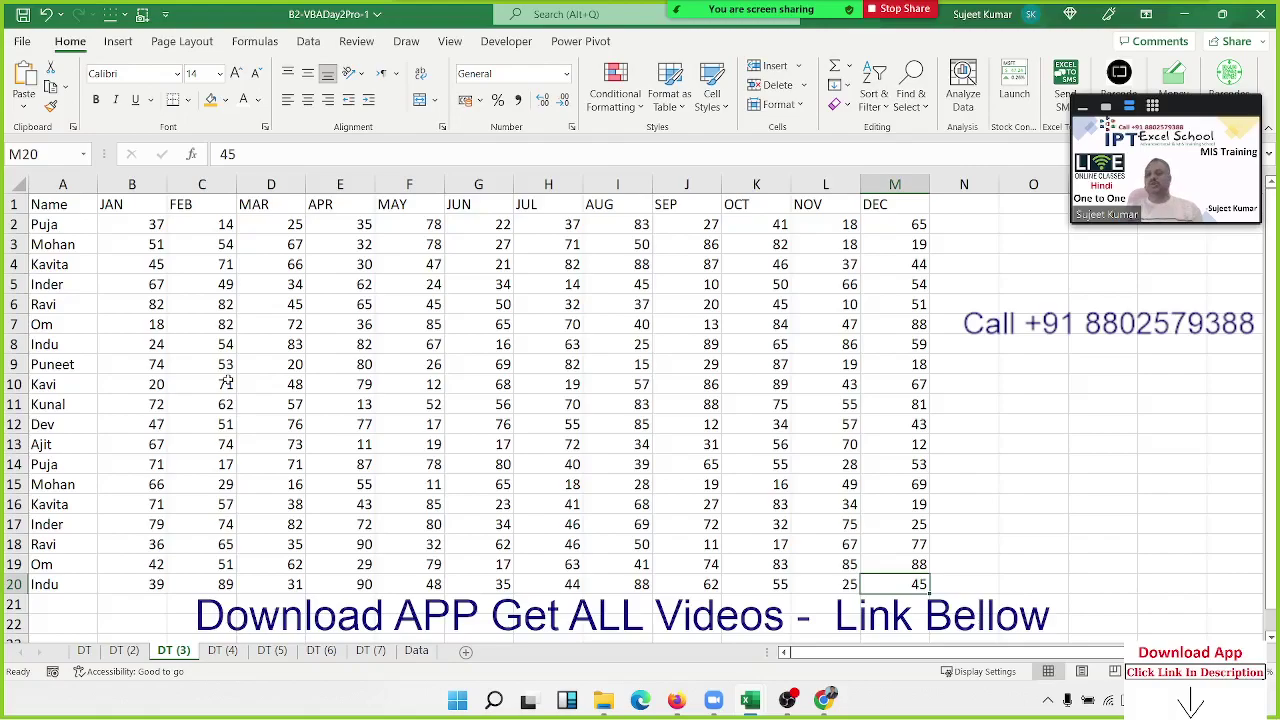
- Run the Pro_1 macro from the Data sheet to consolidate all DT sheets
click(416, 651)
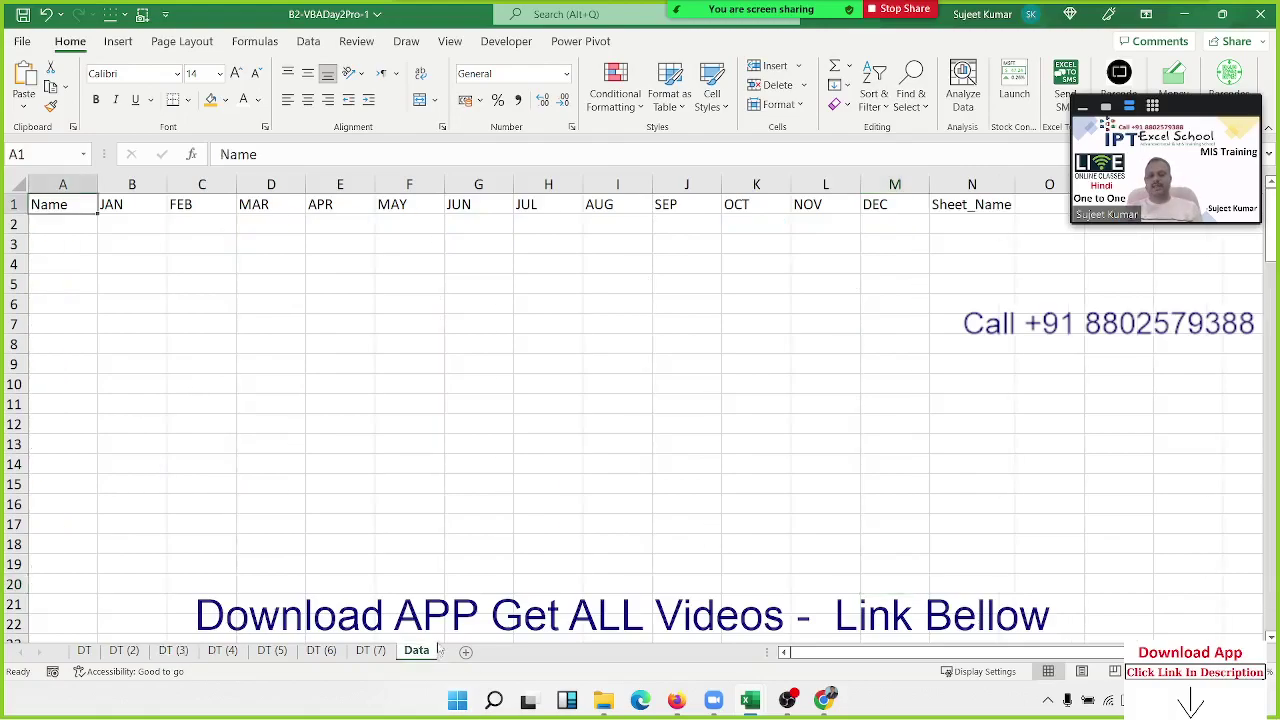
click(506, 41)
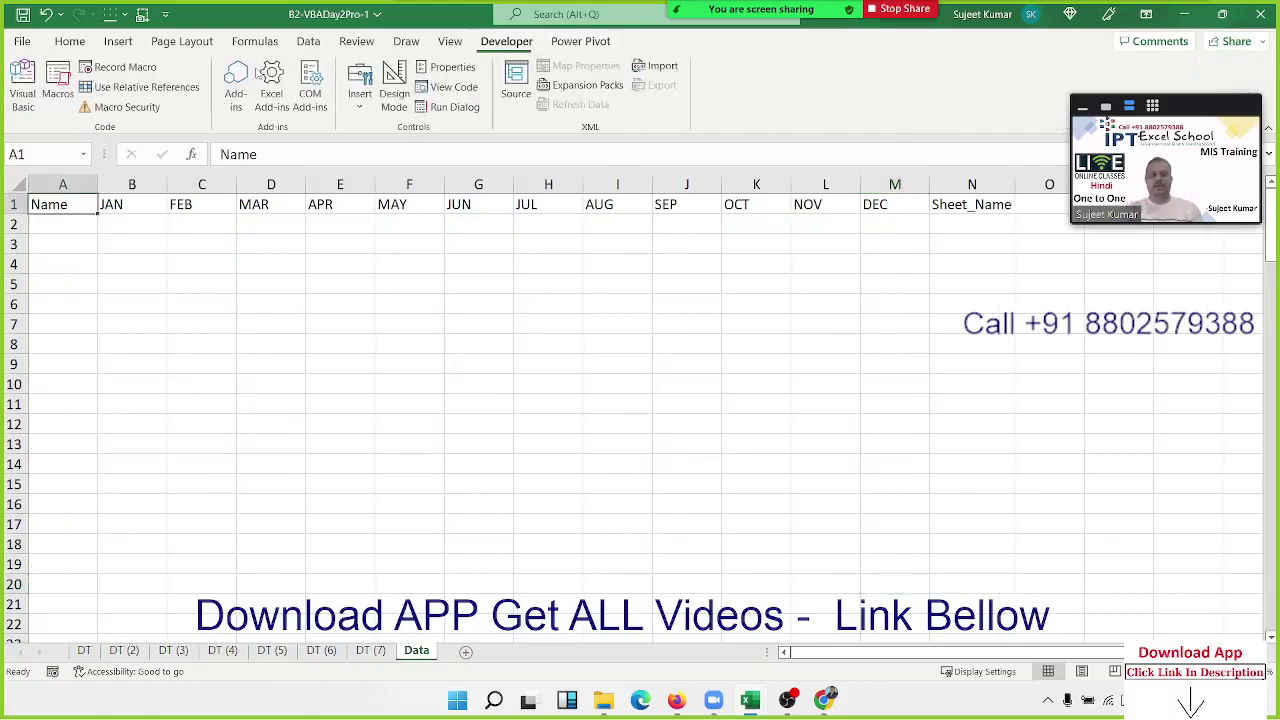
click(58, 85)
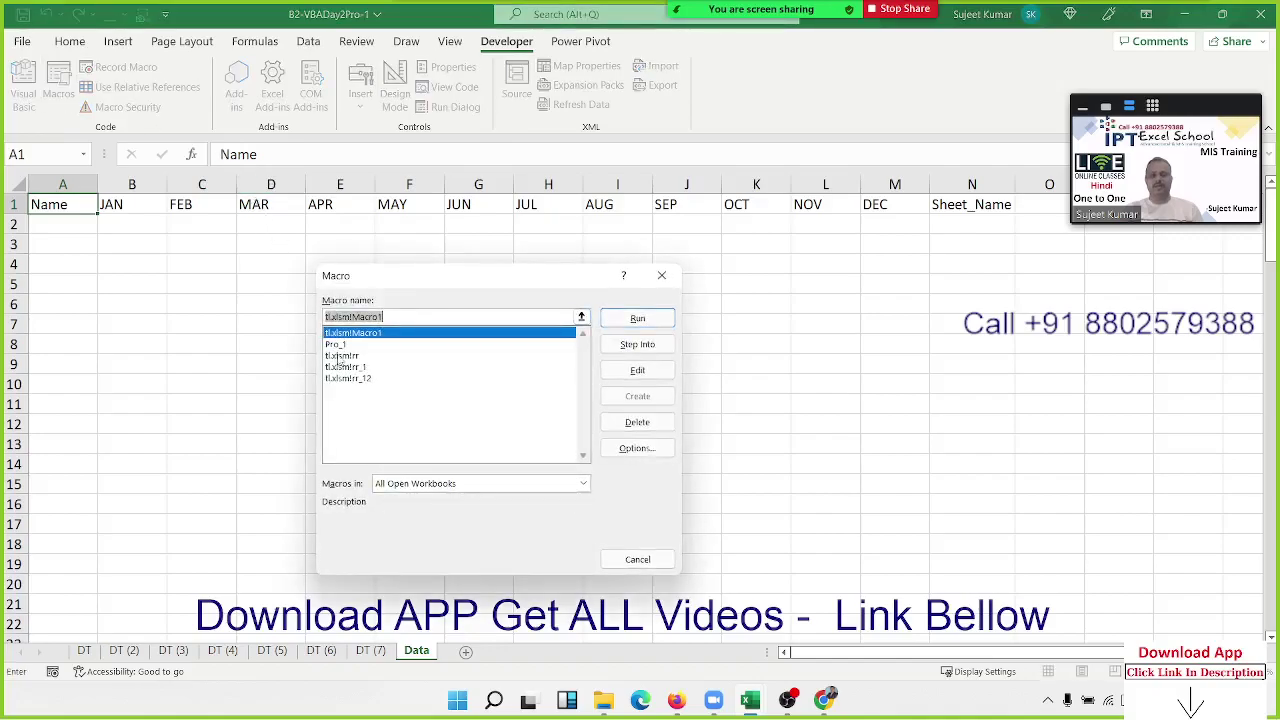
click(344, 345)
click(637, 320)
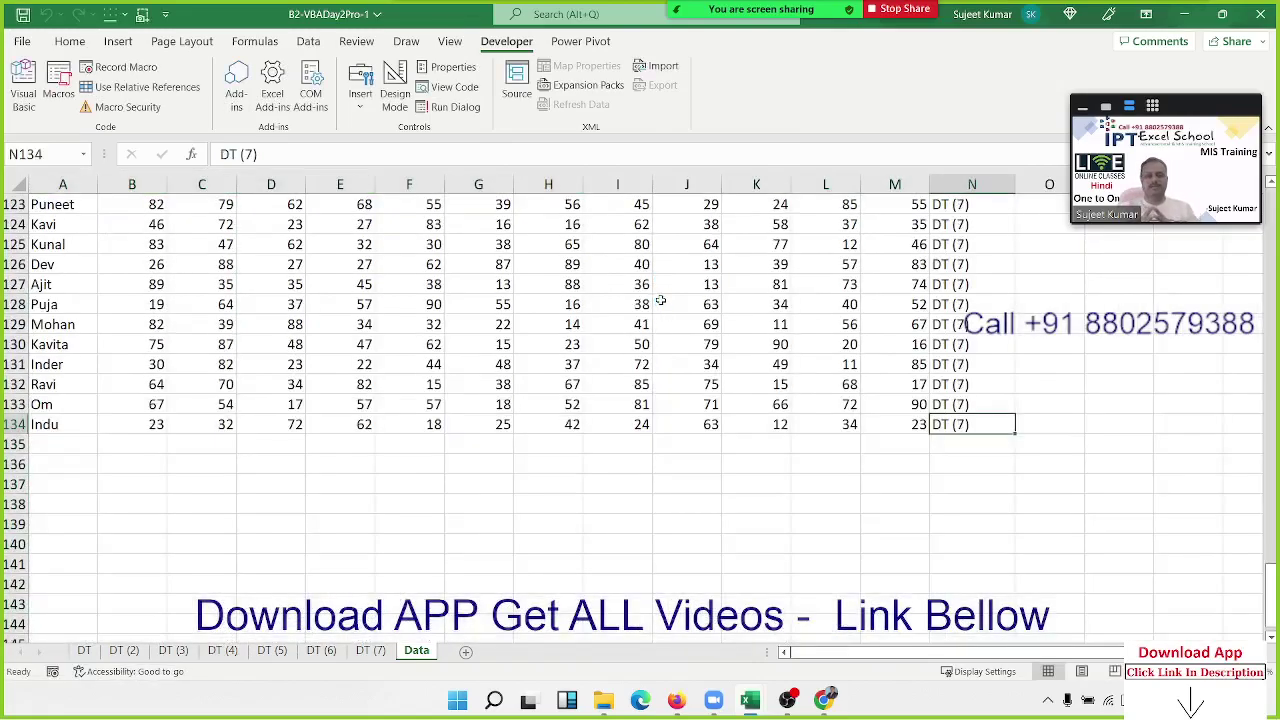
- Check the consolidated rows and their Sheet_Name tags, returning to the top of the data
key(Left)
key(Left)
key(Left)
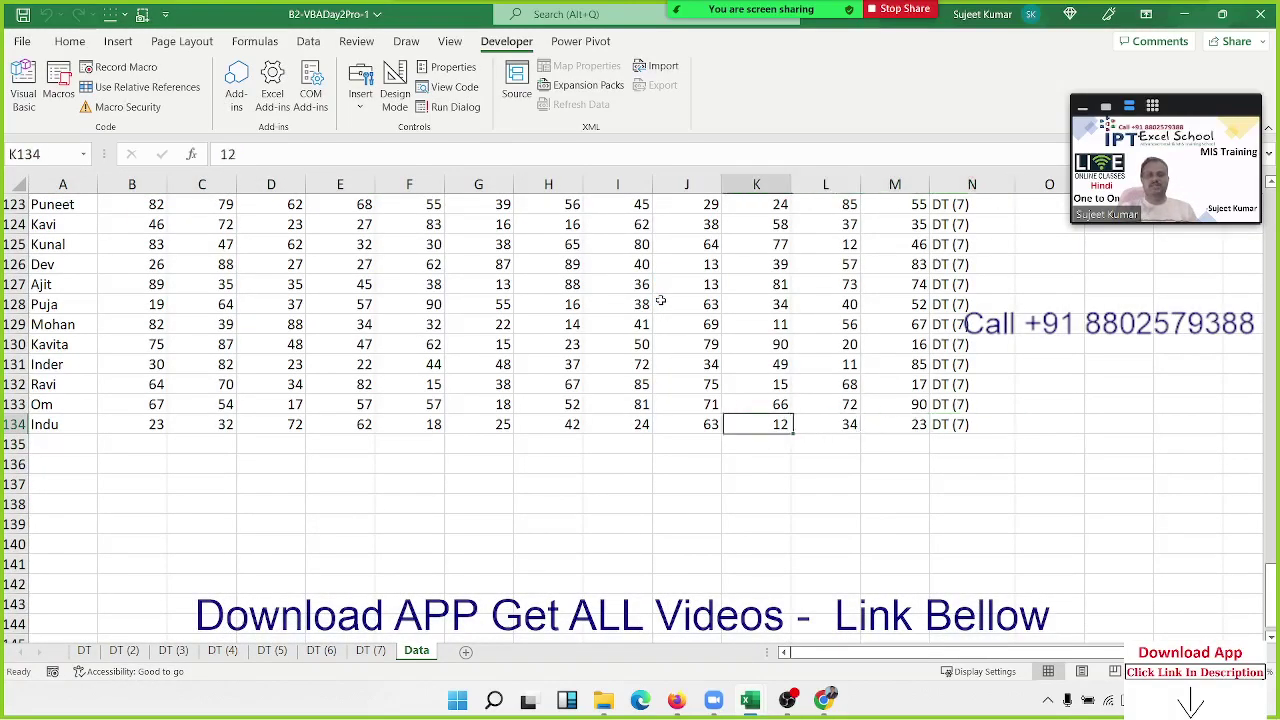
key(Left)
key(ctrl+Up)
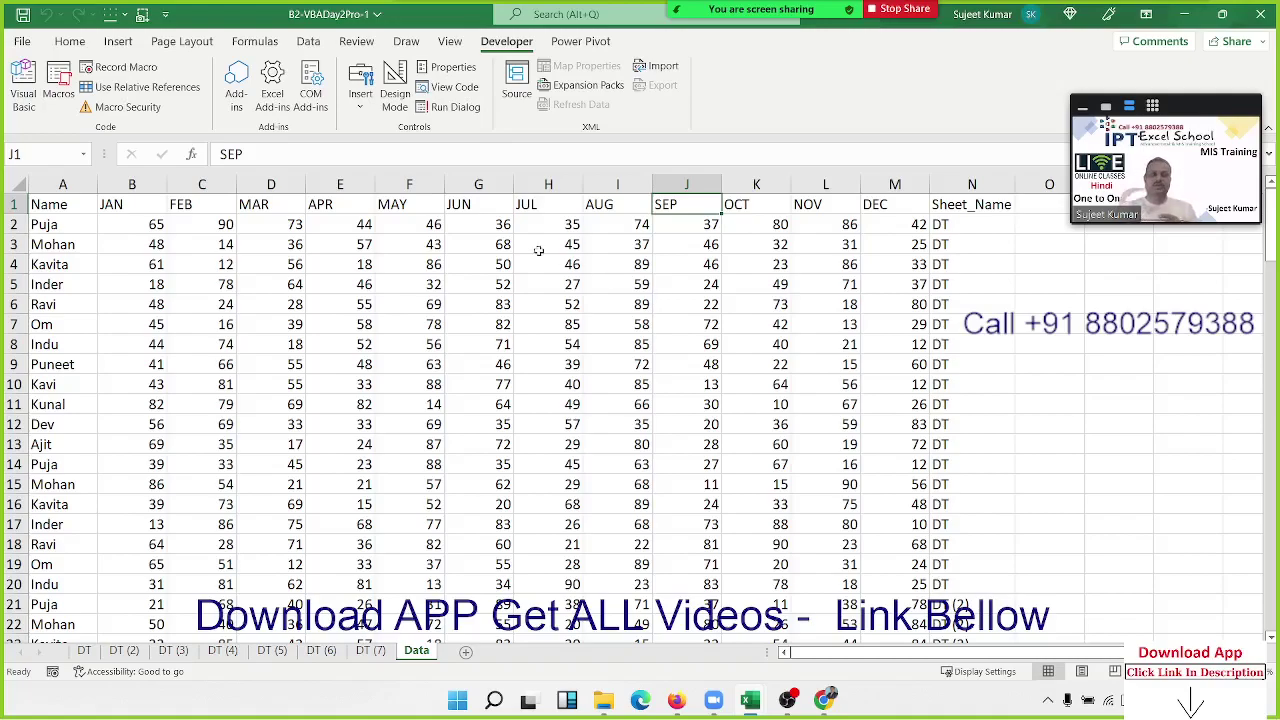
click(21, 100)
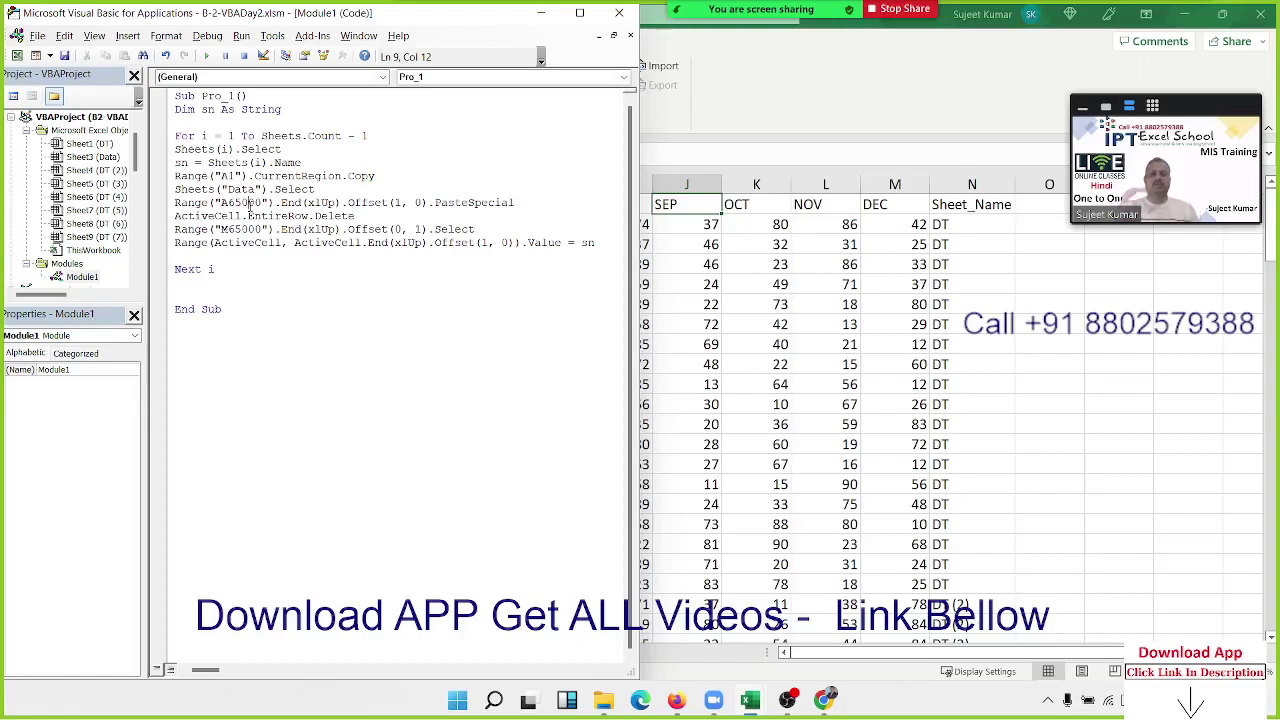
- Highlight the Pro_1 lines that select each sheet, paste its data into Data, and write the sheet name
key(Up)
key(Up)
key(Up)
key(shift+Down)
key(Right)
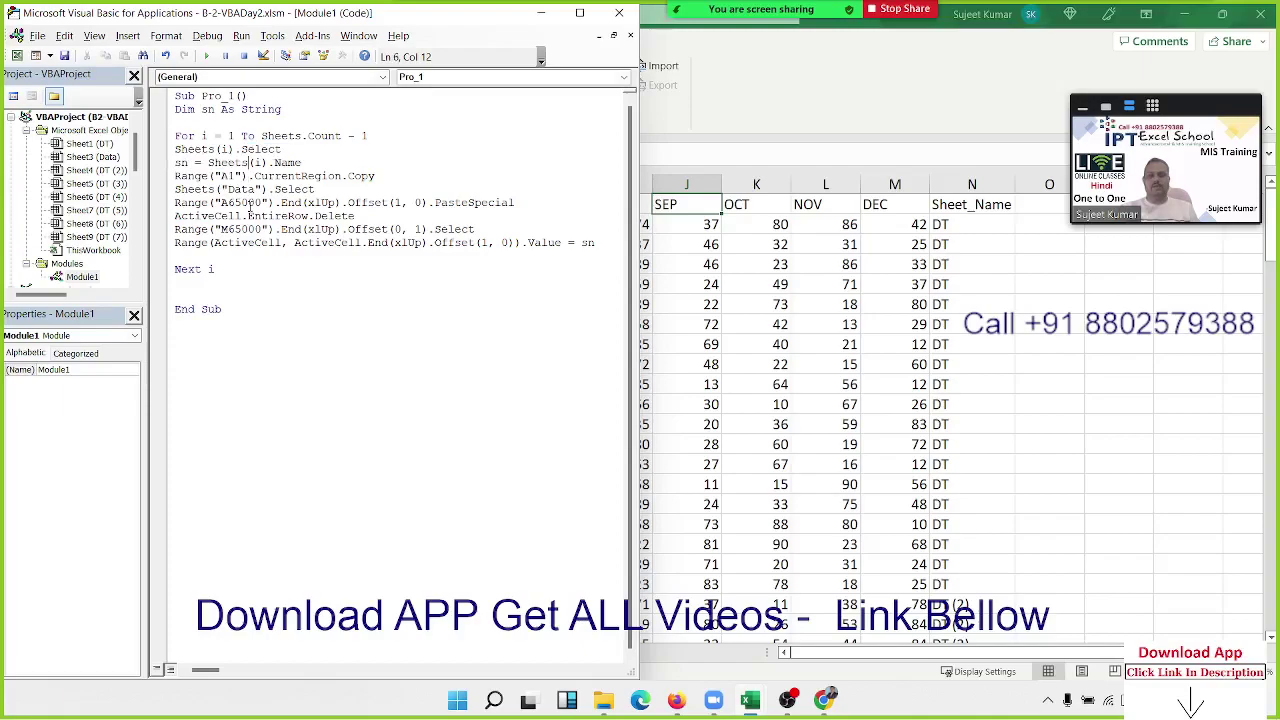
key(Down)
key(shift+Down)
key(Right)
key(shift+Down)
key(Right)
key(Left)
key(shift+Down)
key(Down)
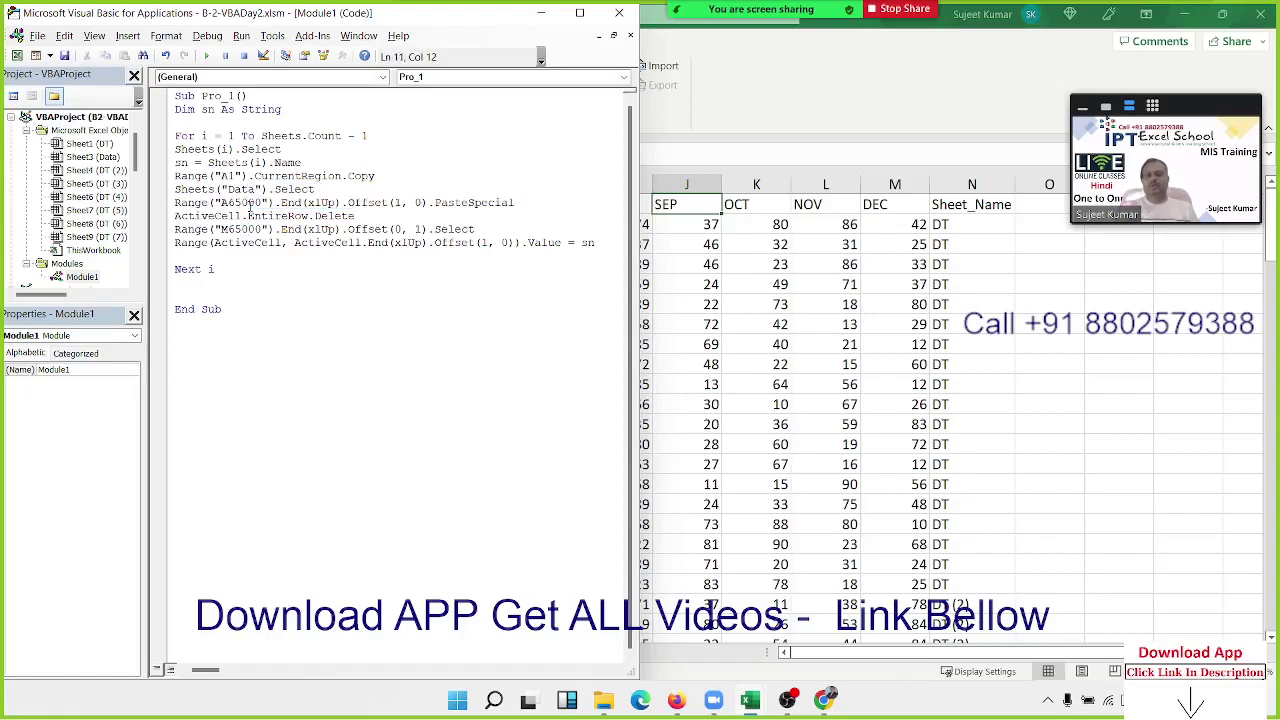
key(shift+Down)
key(Right)
key(Up)
key(shift+Down)
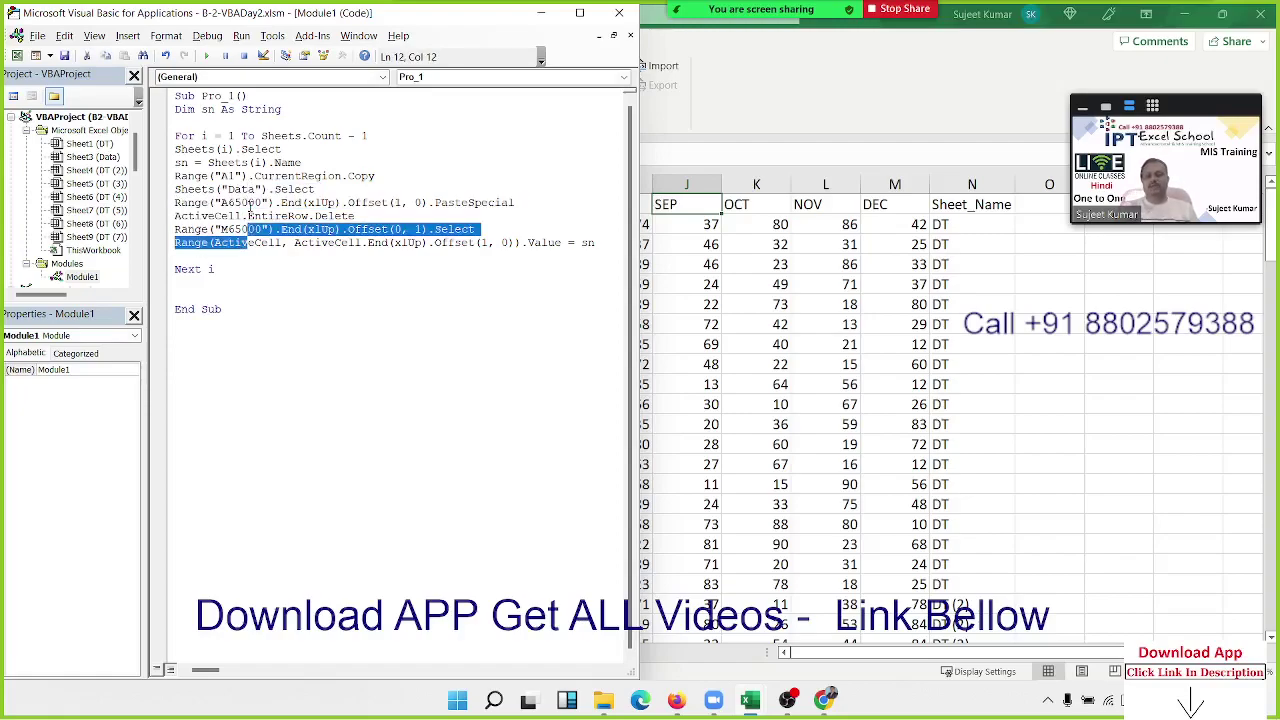
key(Down)
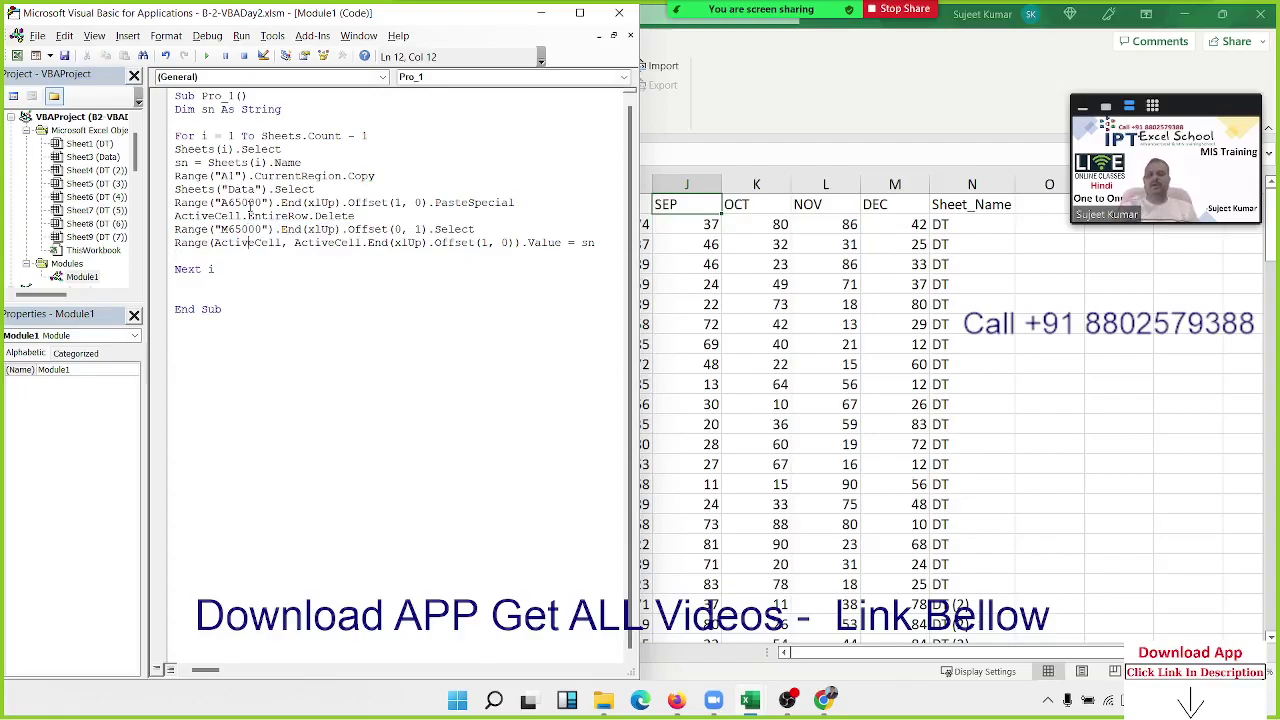
- Step through the remaining loop body two lines at a time down to Next i
key(Up)
key(Up)
key(Up)
key(shift+Down)
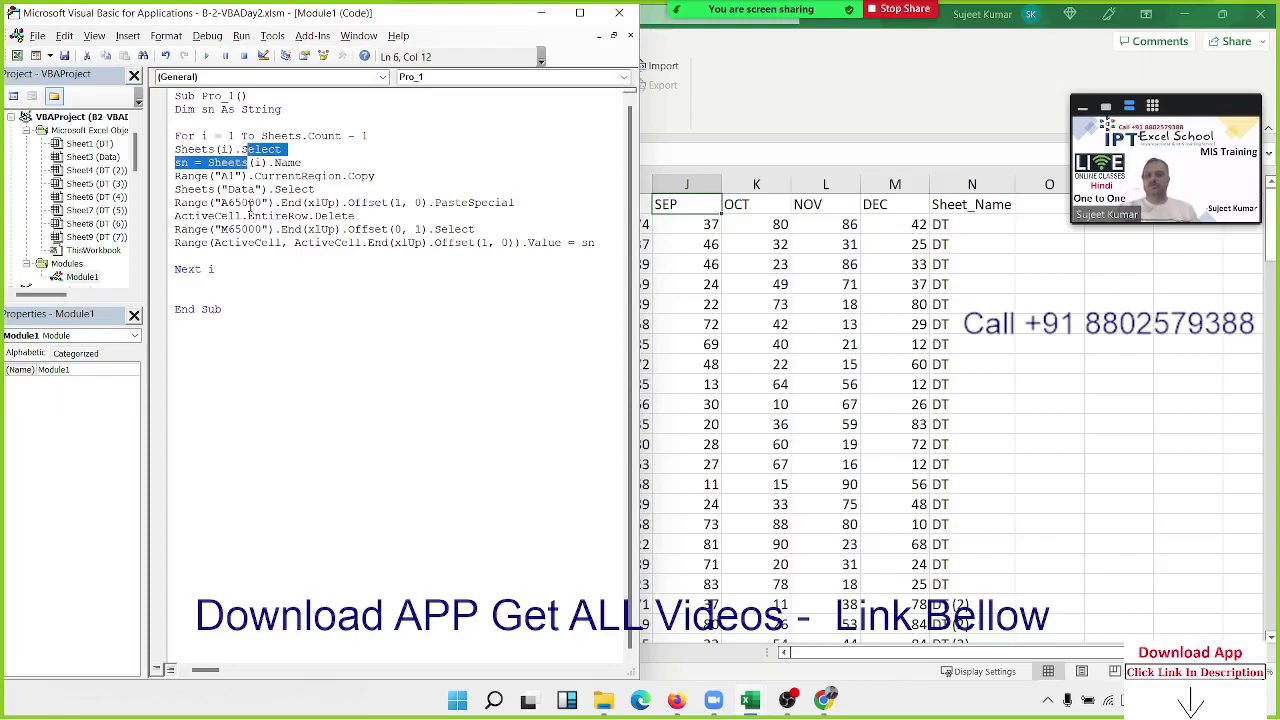
key(Down)
key(shift+Down)
key(Down)
key(shift+Down)
key(Down)
key(shift+Down)
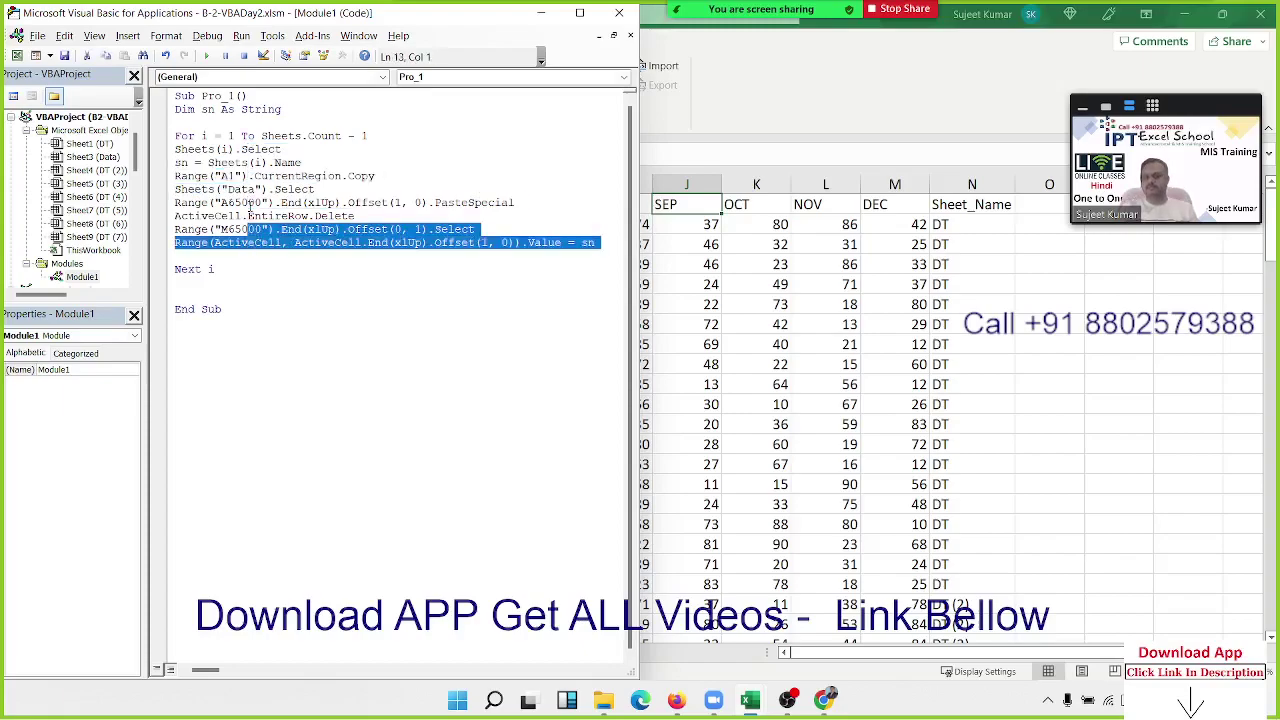
key(Down)
key(shift+Down)
- Highlight the whole loop body and the For loop limit Sheets.Count - 1
key(Up)
key(Up)
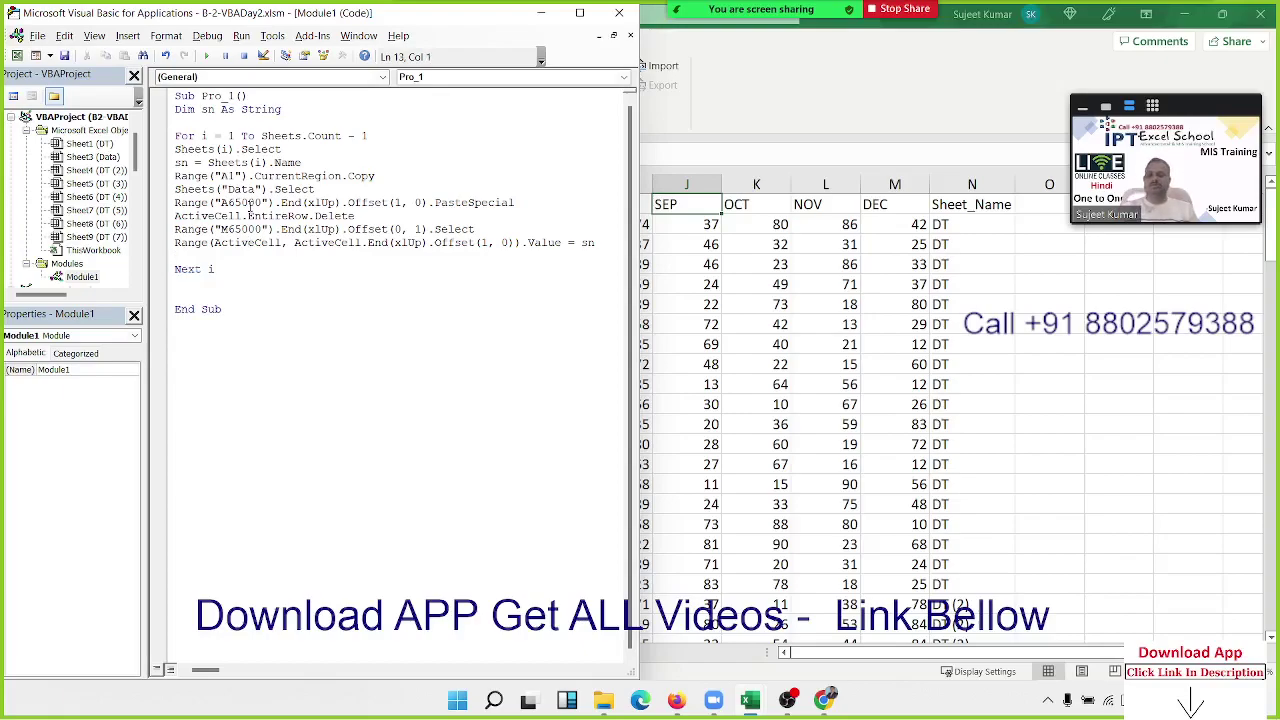
key(Up)
key(Up)
key(Up)
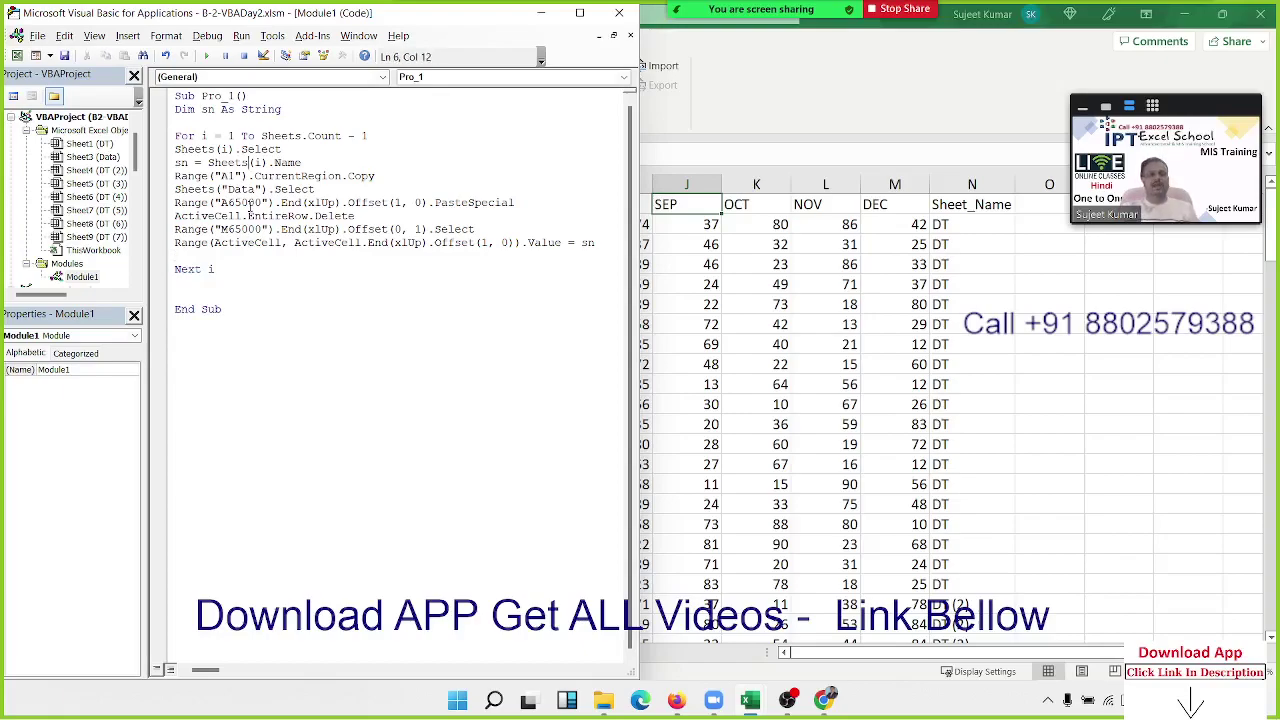
key(Up)
key(shift+Down)
key(shift+Down)
key(shift+Down)
key(shift+Down)
key(shift+Down)
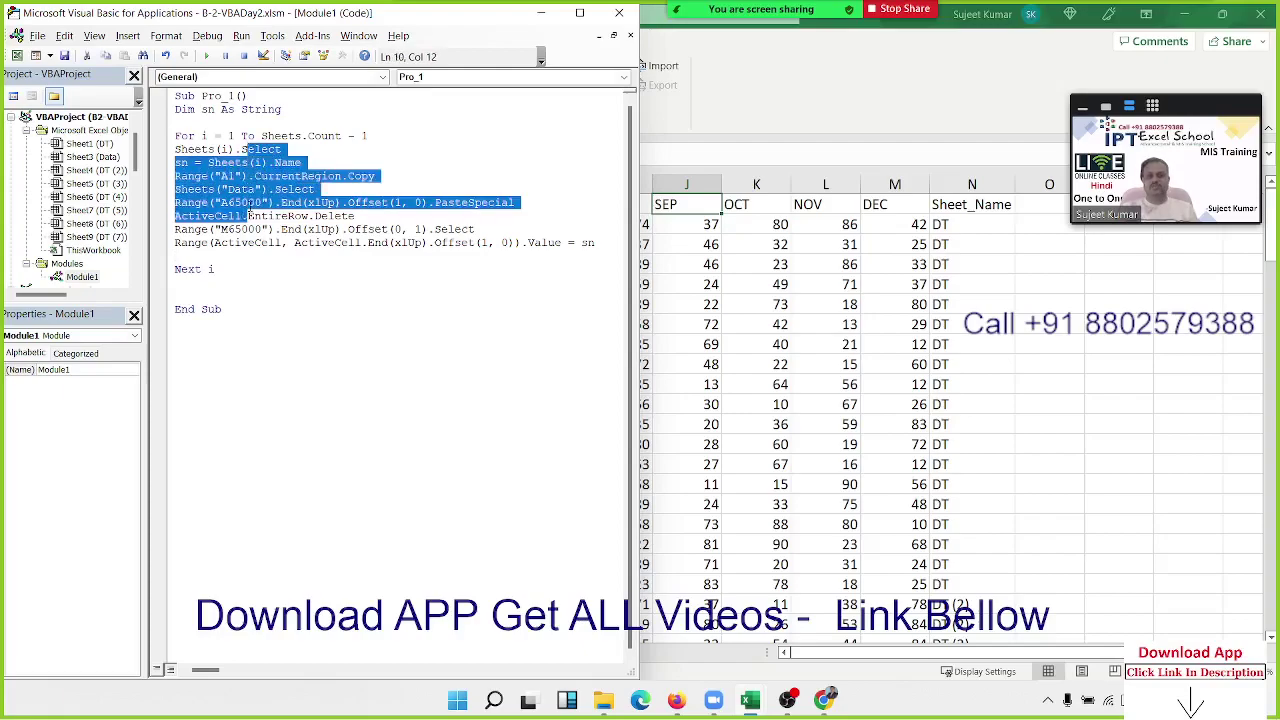
key(shift+Down)
key(shift+Down)
key(shift+Down)
key(Left)
key(Up)
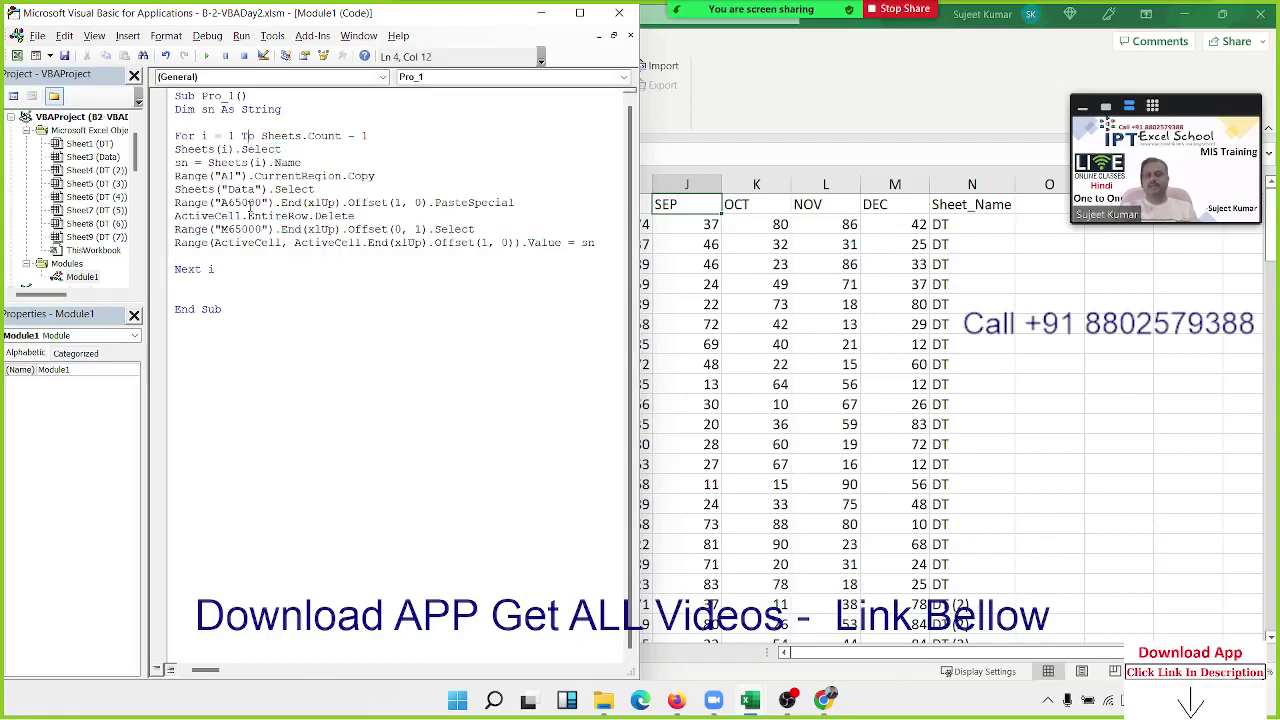
key(shift+Right)
key(shift+Right)
key(shift+Right)
key(shift+Right)
key(shift+Right)
key(shift+Right)
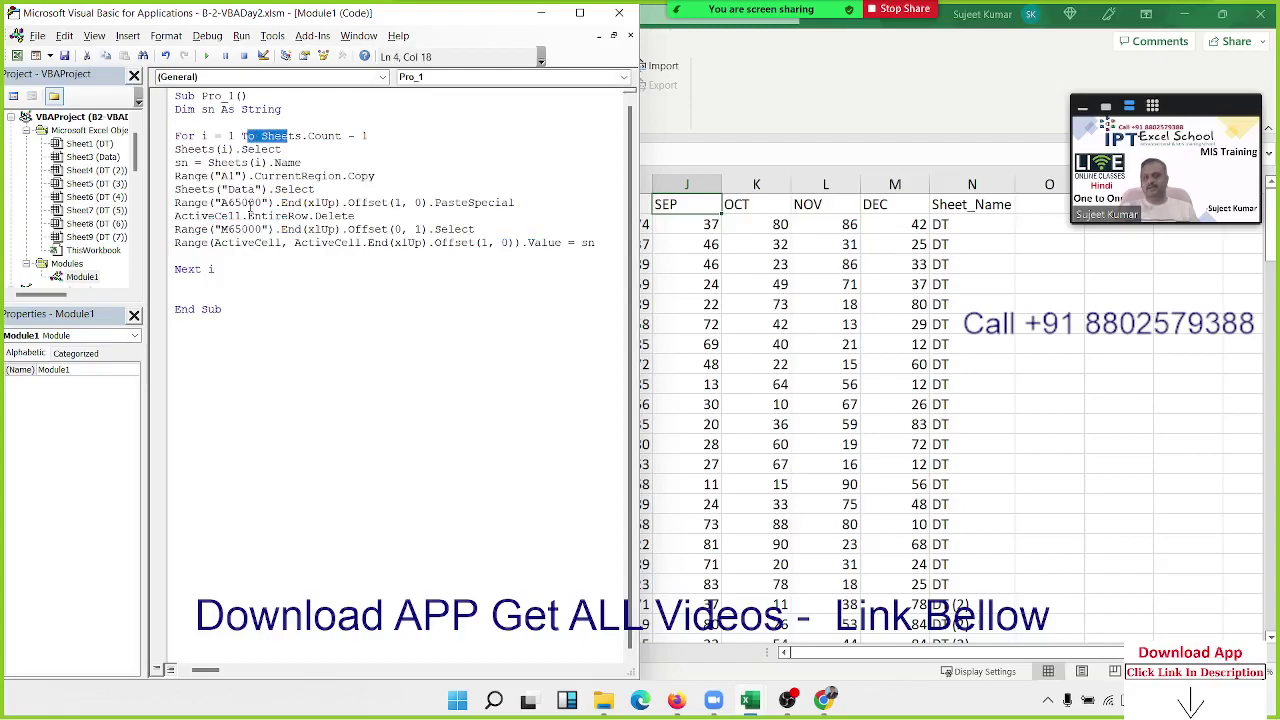
key(shift+Right)
key(shift+Right)
key(shift+Right)
key(shift+Right)
key(shift+Right)
key(shift+Right)
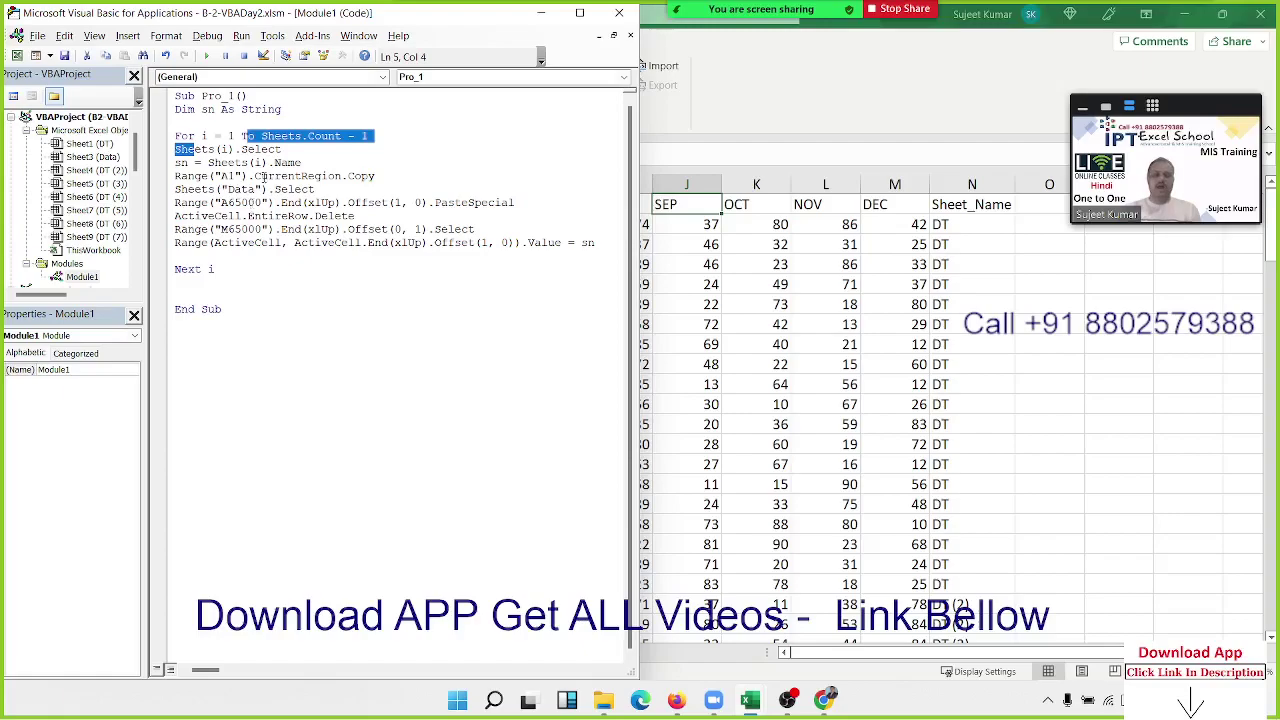
mouse_move(749, 705)
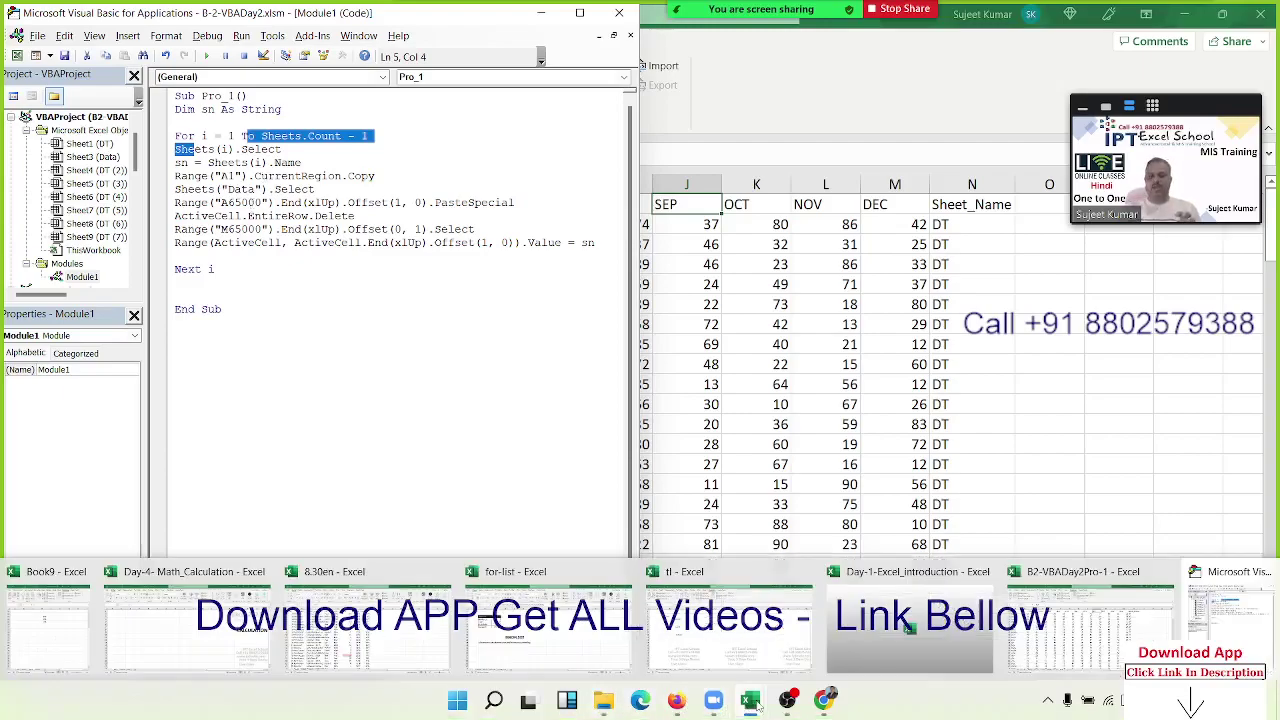
- Return to the tl workbook's IPT sheet and list its macros, Macro1 through rr_12
click(750, 650)
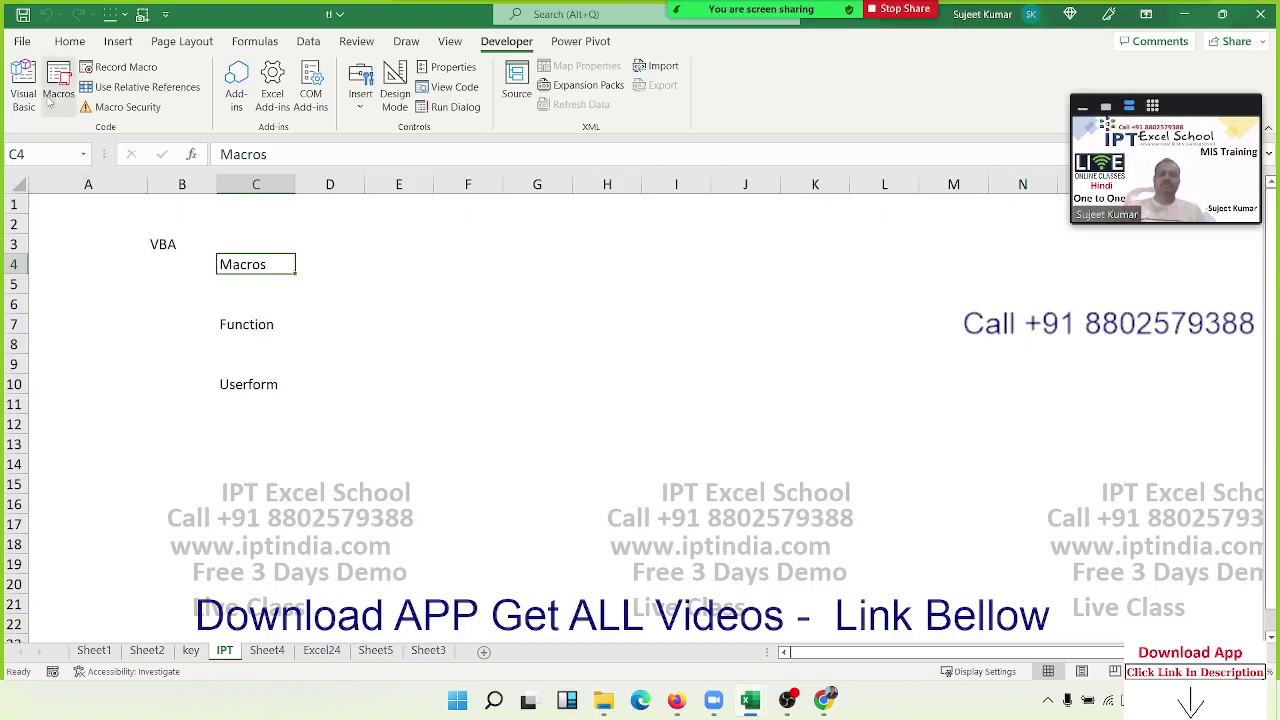
click(148, 248)
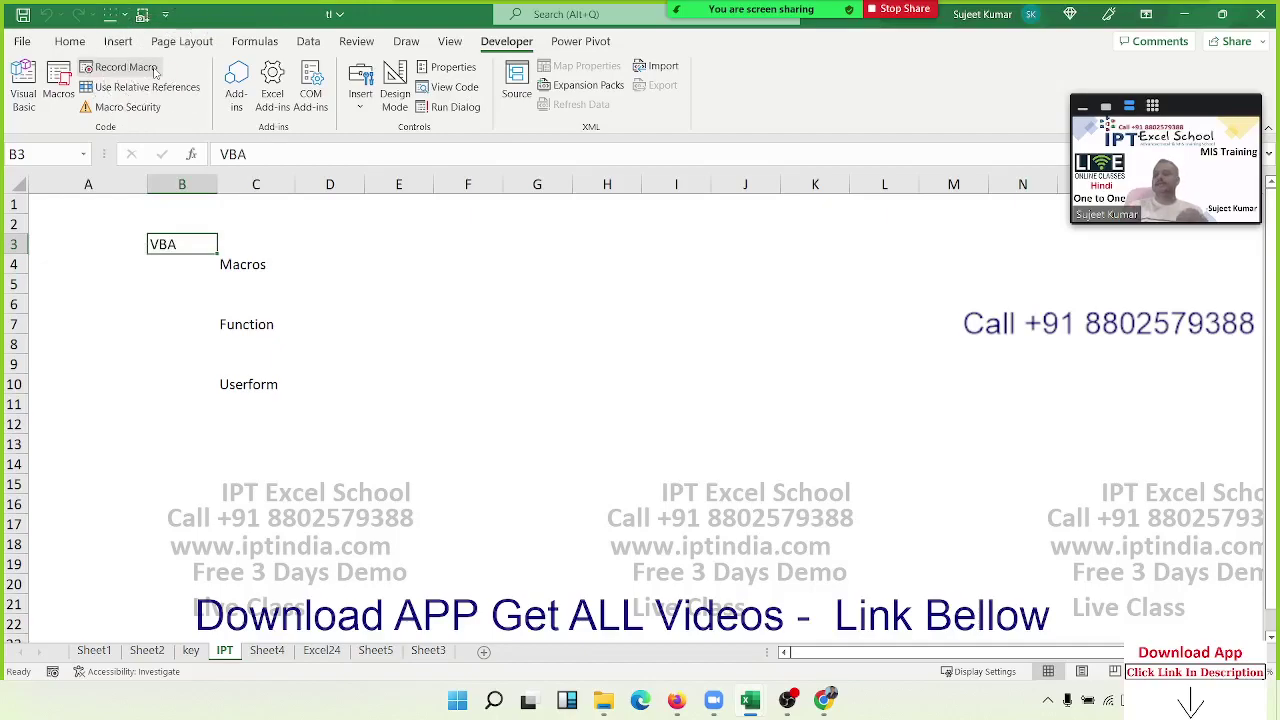
click(325, 277)
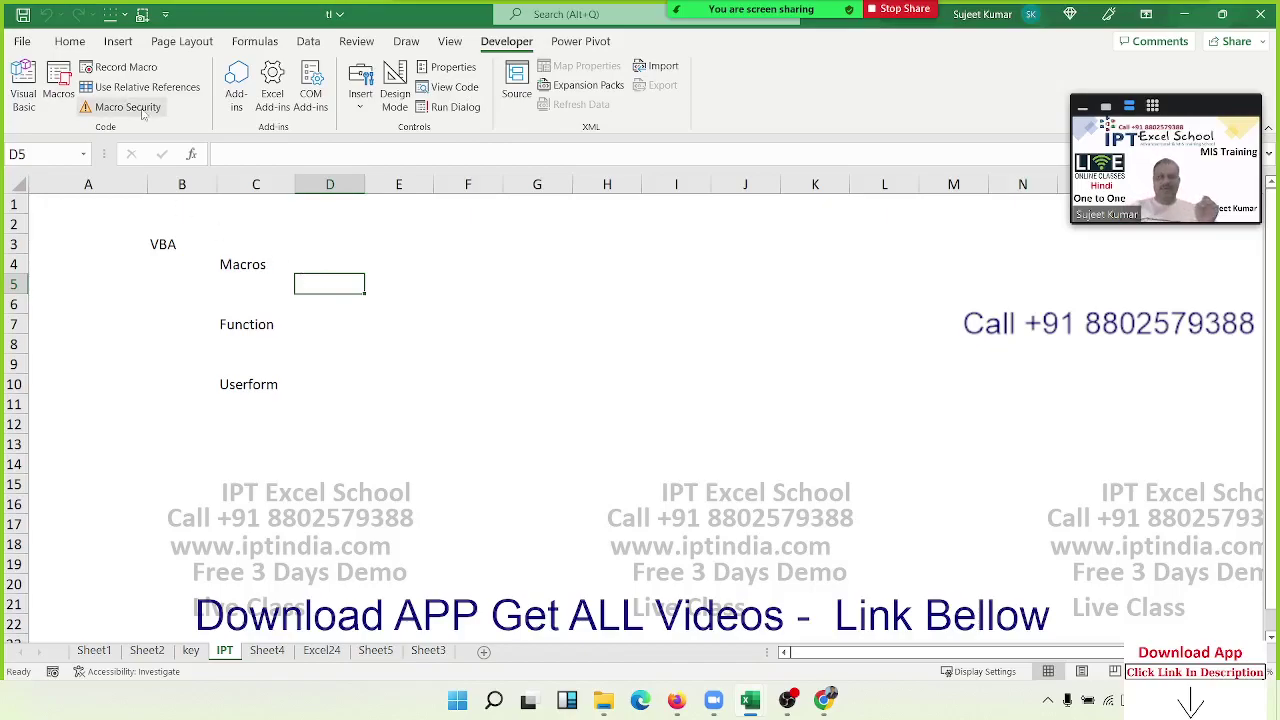
click(67, 97)
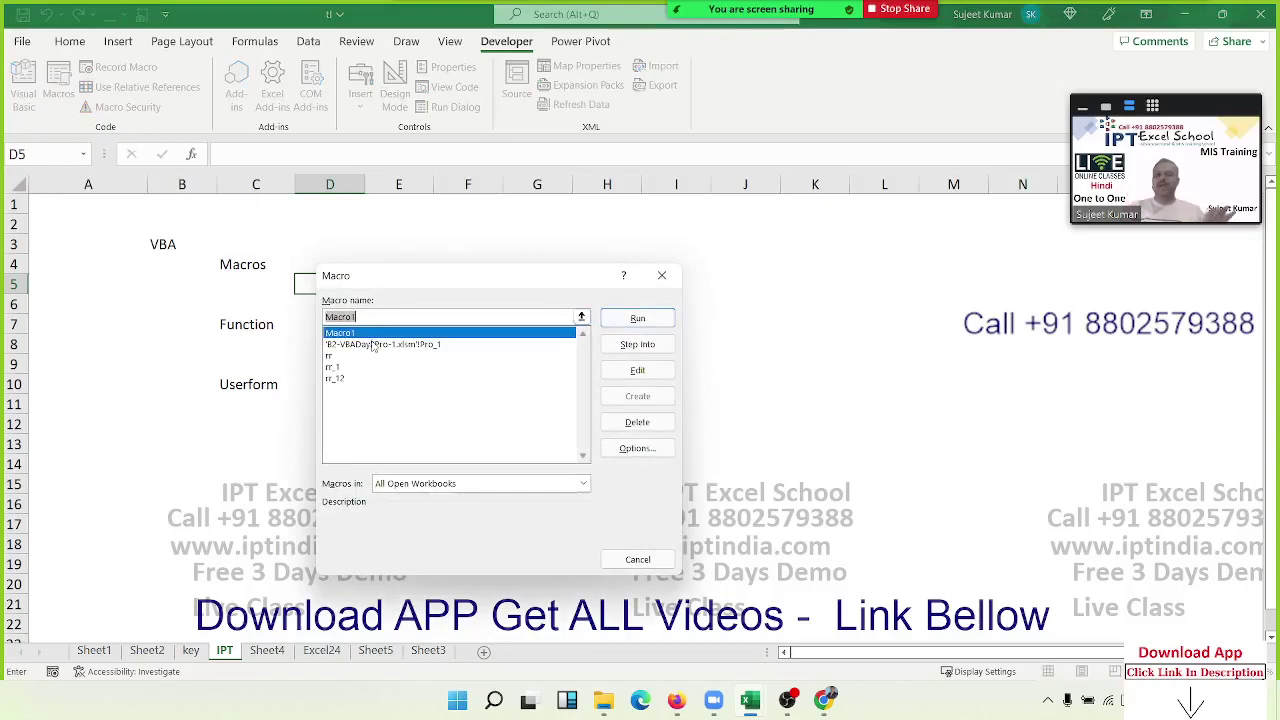
- Edit Macro1 in Module1, review the rr_12 code that writes City, then return to Excel
click(656, 376)
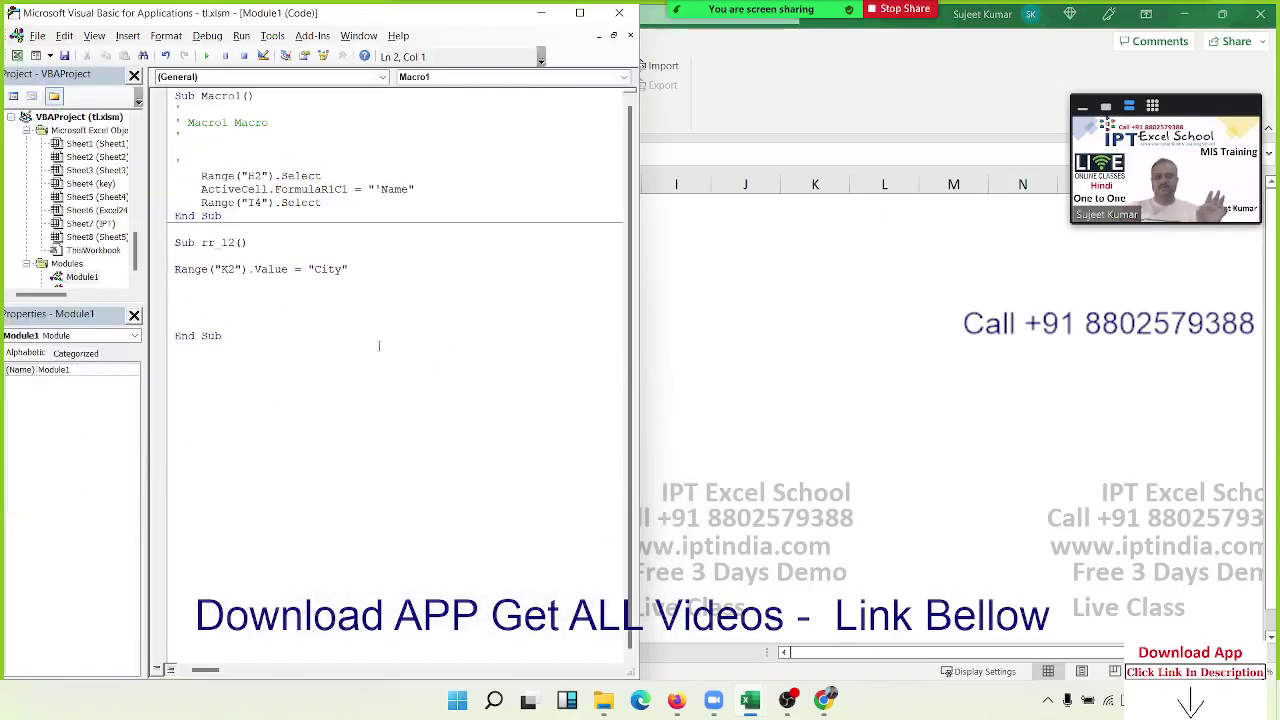
key(Down)
key(Down)
key(Down)
drag(251, 213, 155, 96)
mouse_move(248, 333)
mouse_down()
mouse_move(172, 285)
mouse_move(155, 237)
mouse_up()
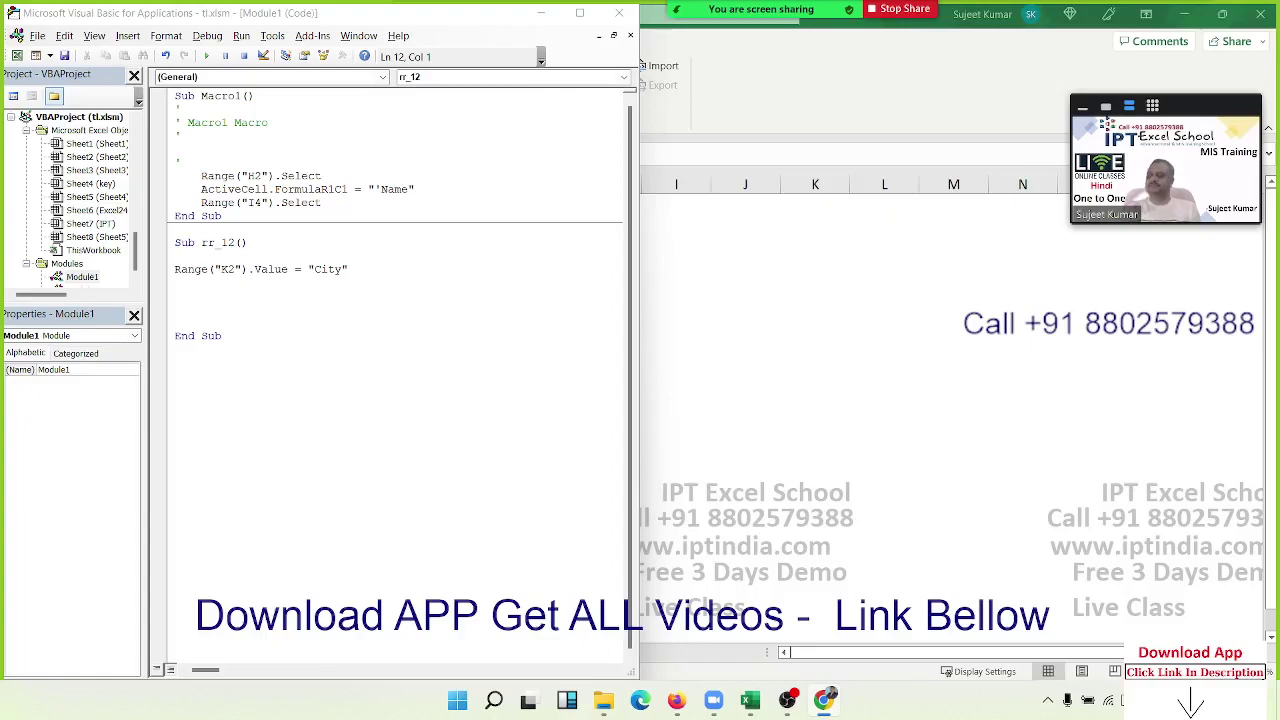
click(410, 337)
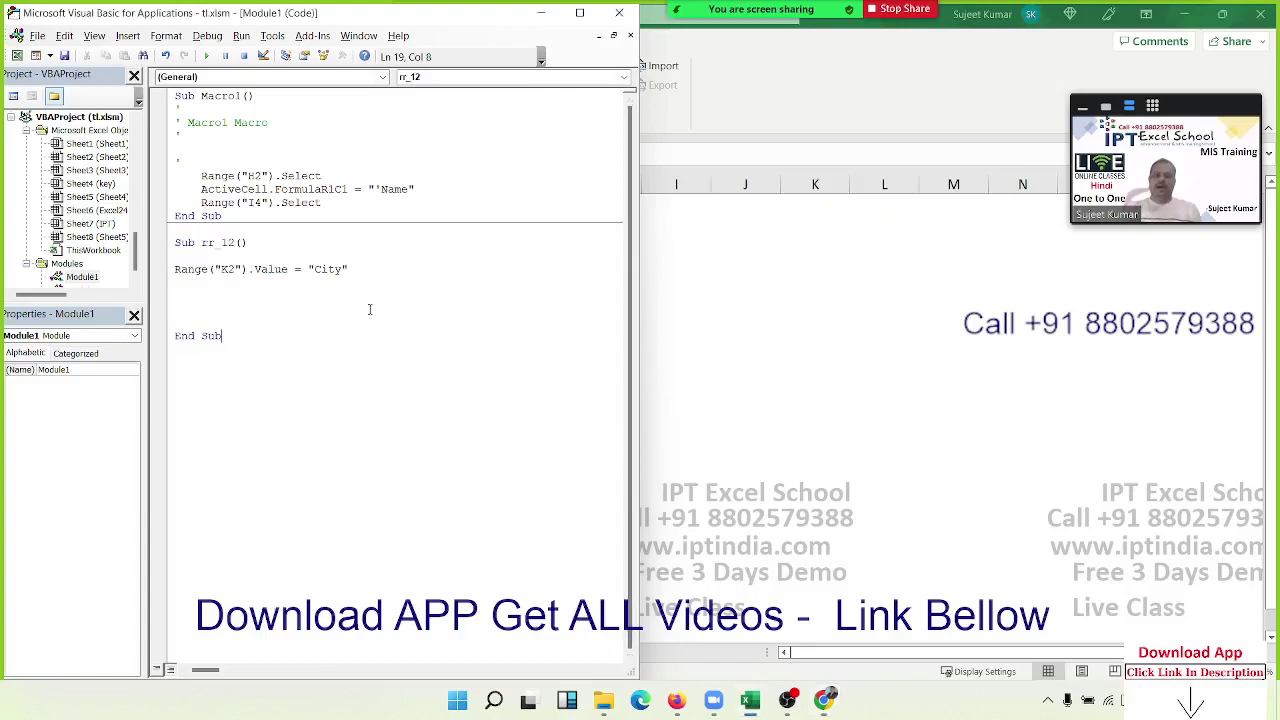
click(369, 309)
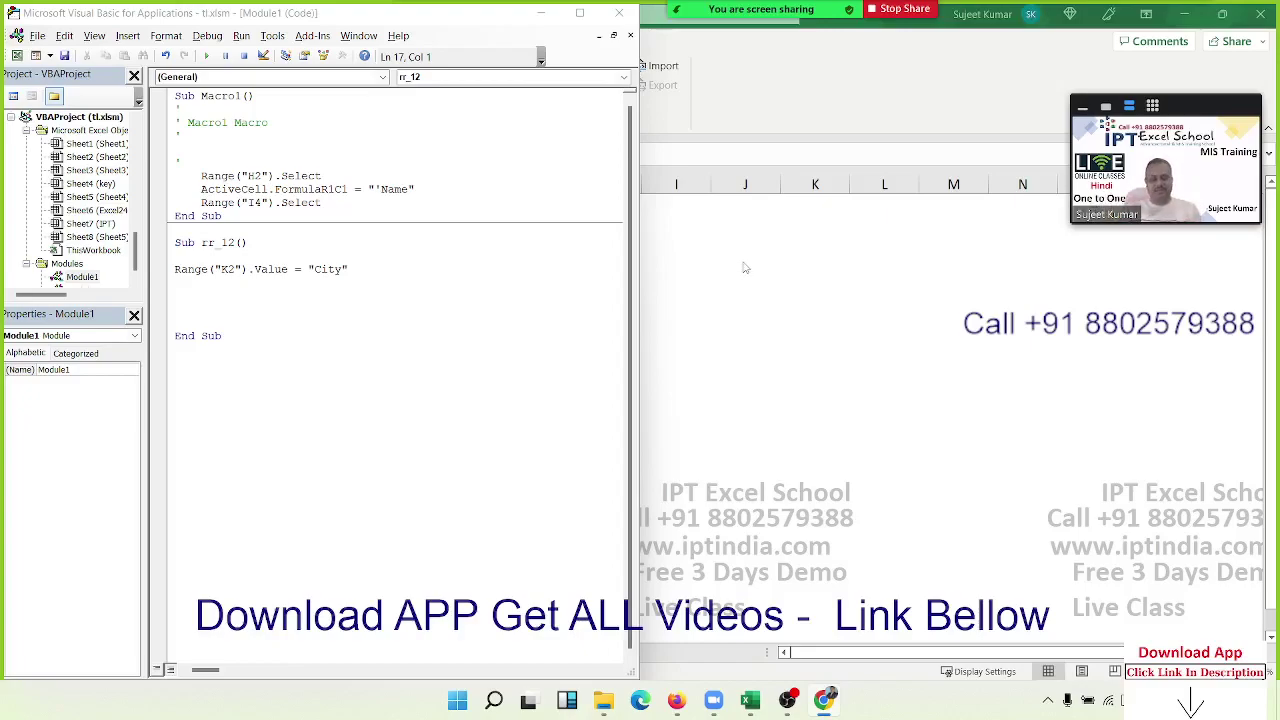
key(alt+Tab)
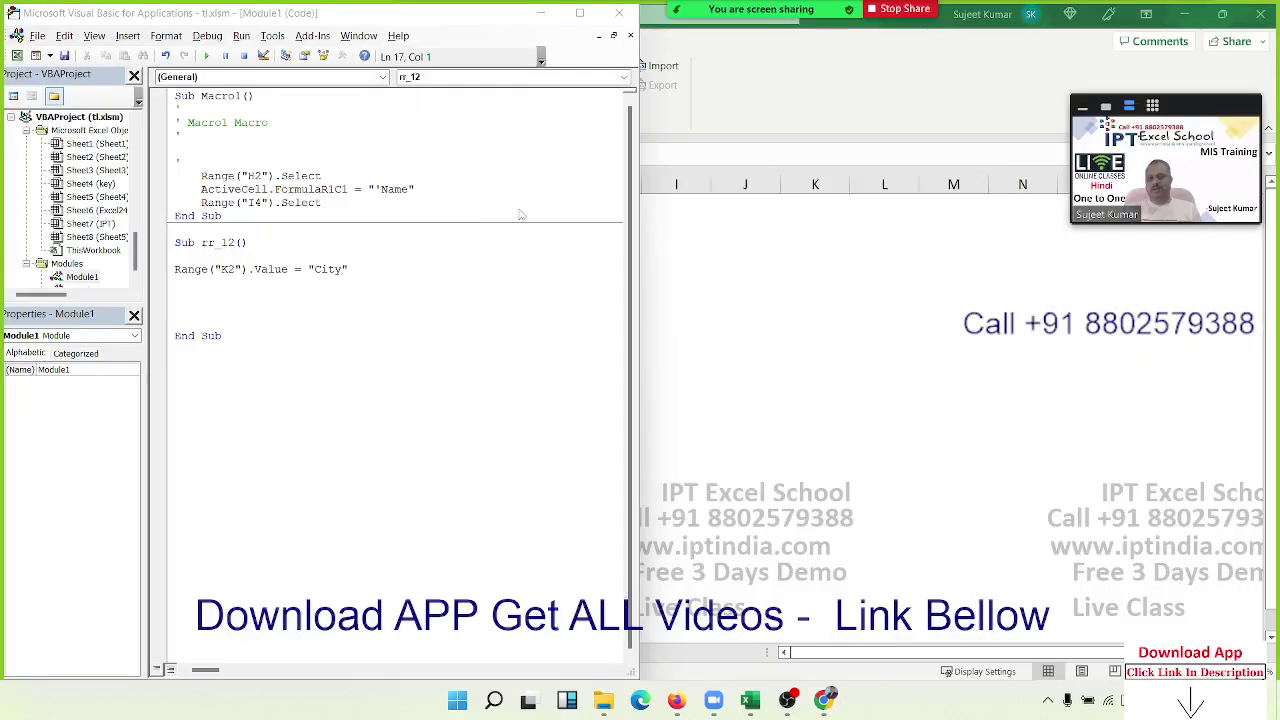
click(163, 245)
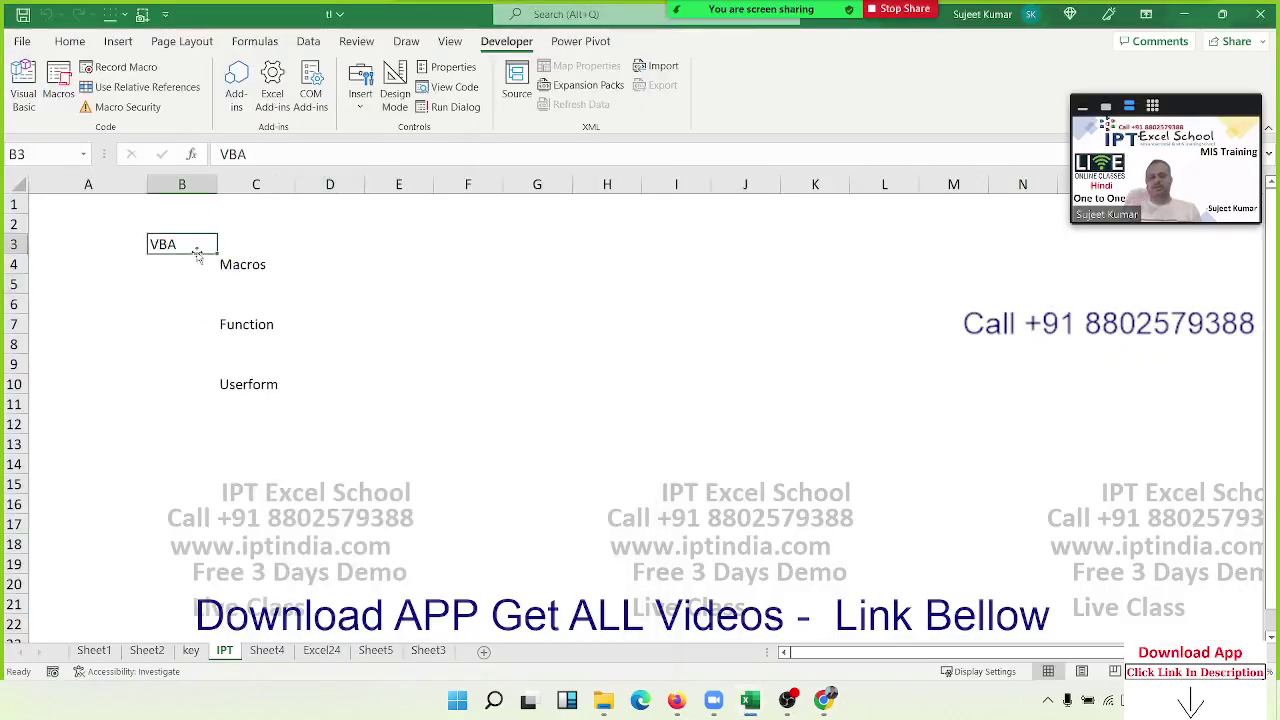
click(262, 264)
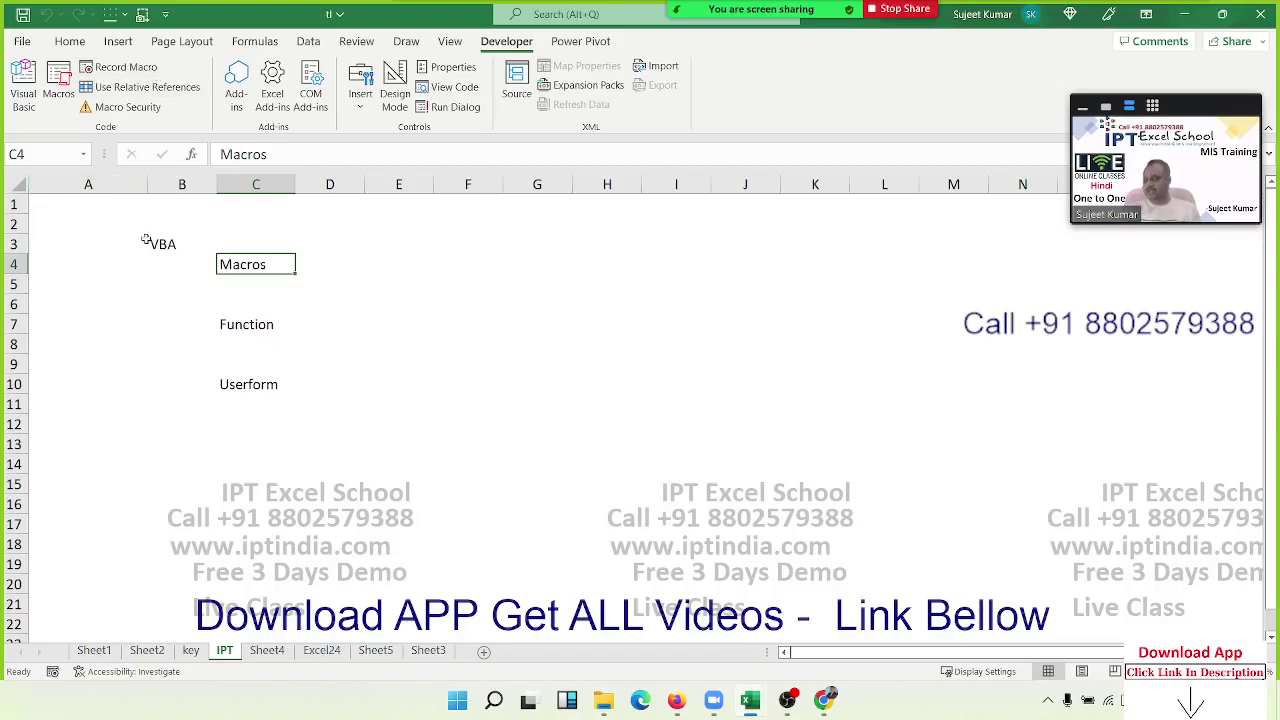
click(177, 248)
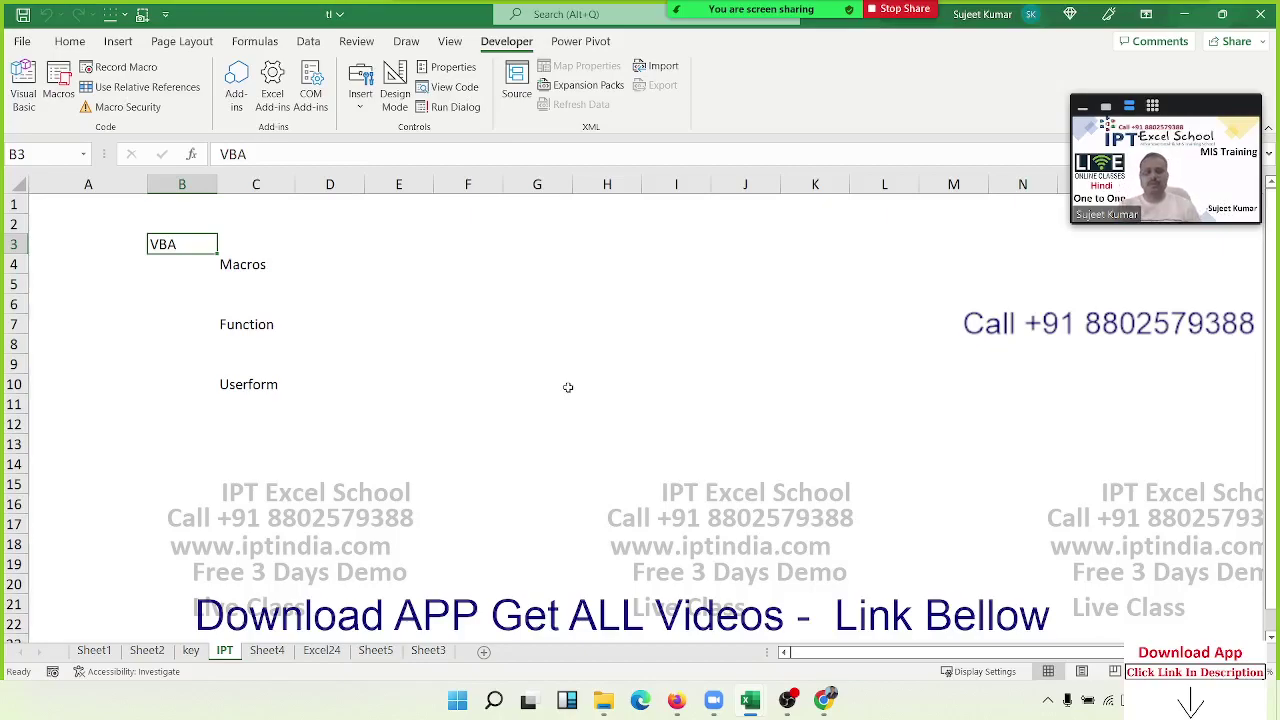
- Start a =vl formula in E7 beside Function, then cancel it
key(Right)
key(Down)
key(Down)
key(Down)
key(Down)
key(Down)
key(Right)
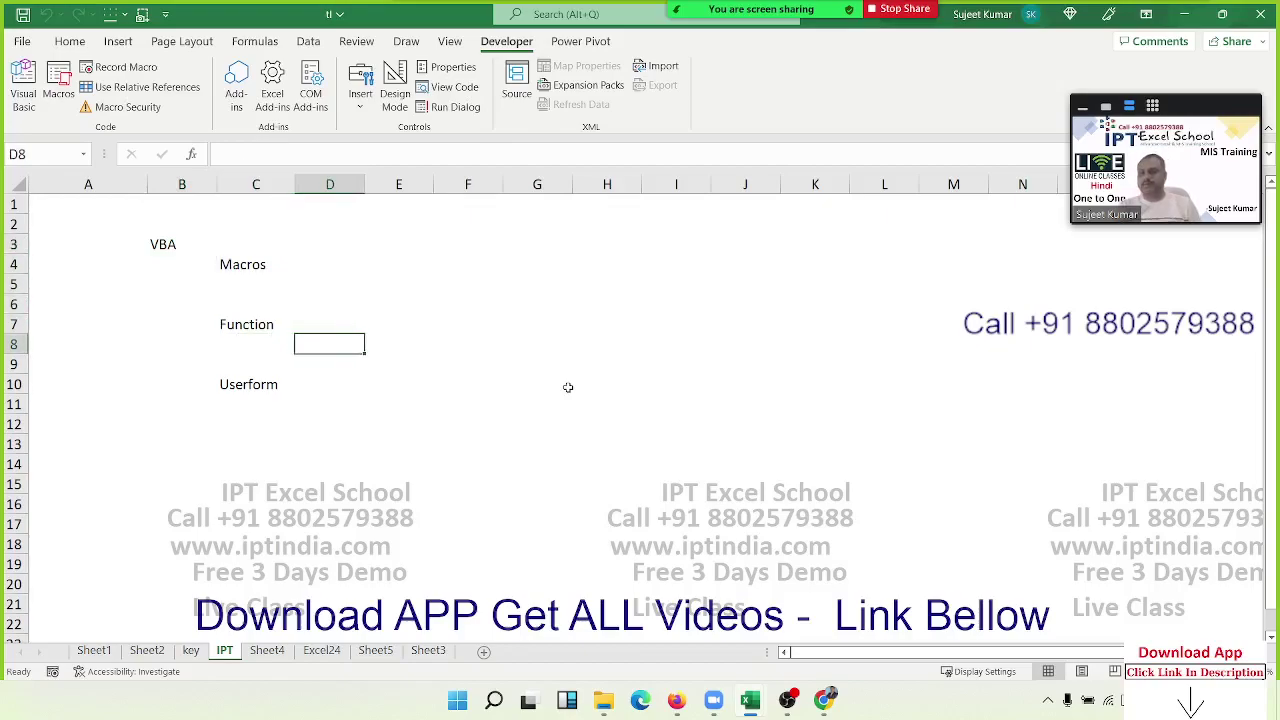
key(Up)
key(Right)
text(=)
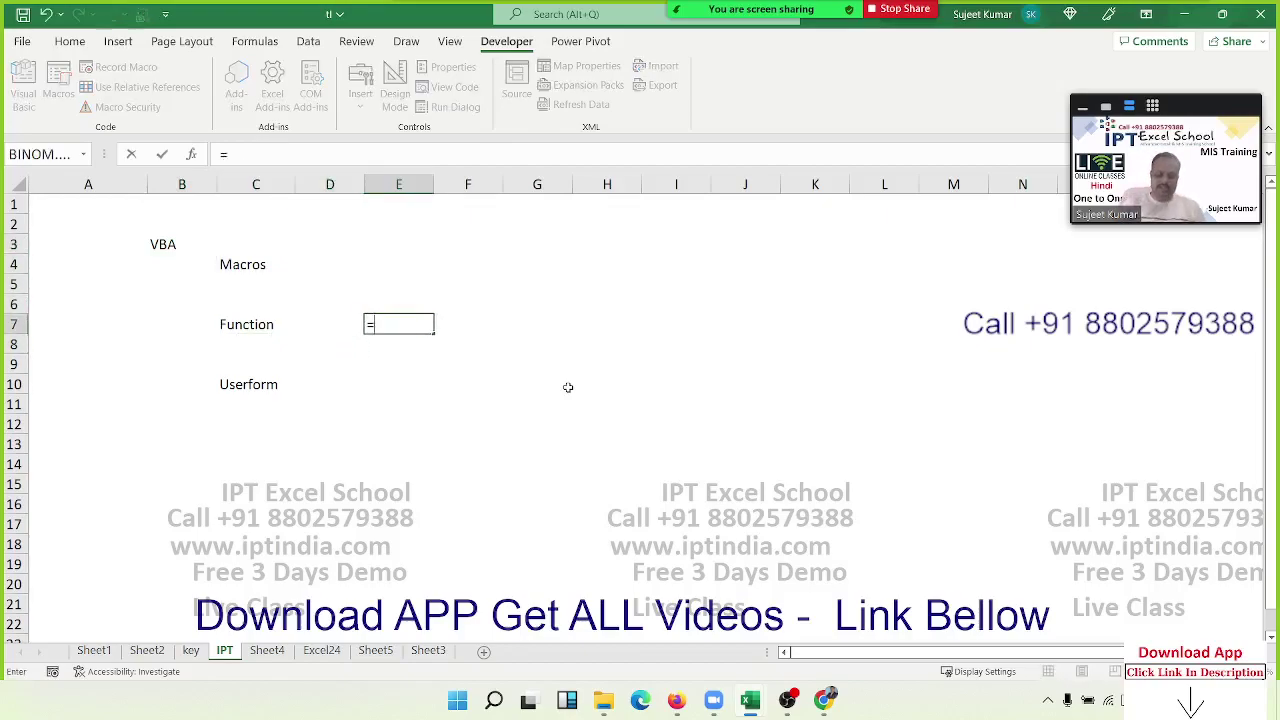
text(vl)
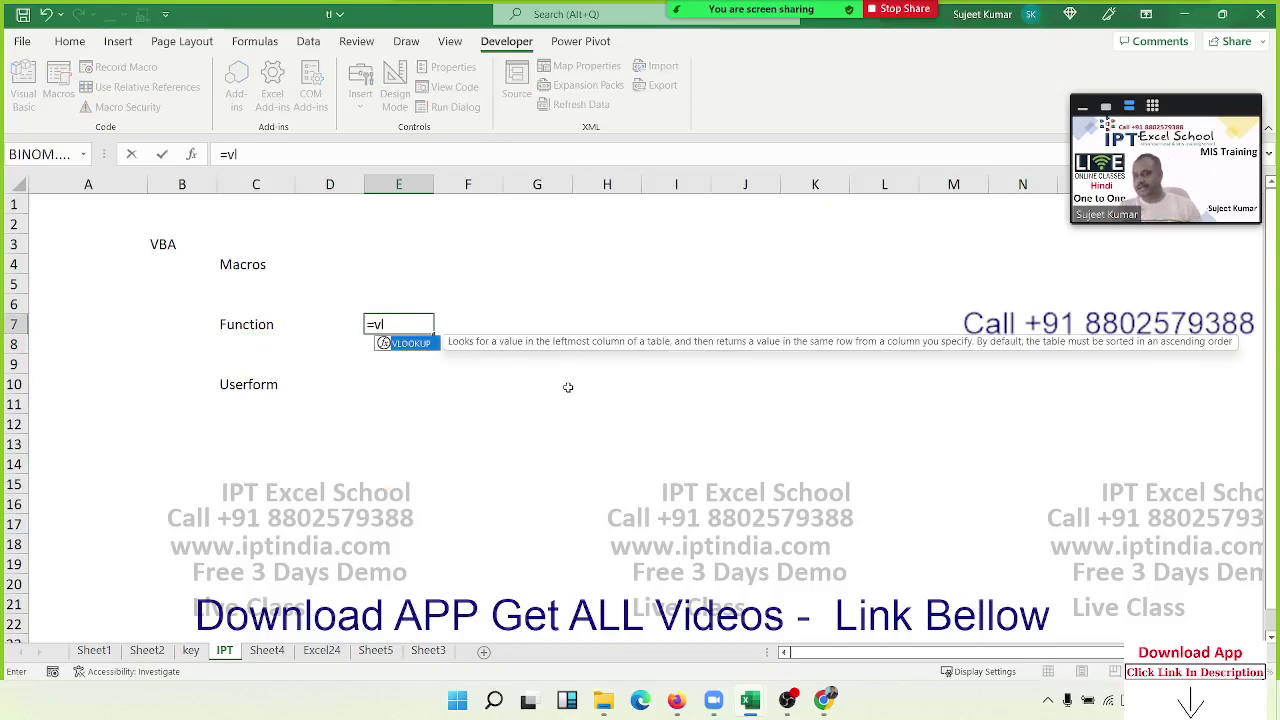
key(Escape)
key(Escape)
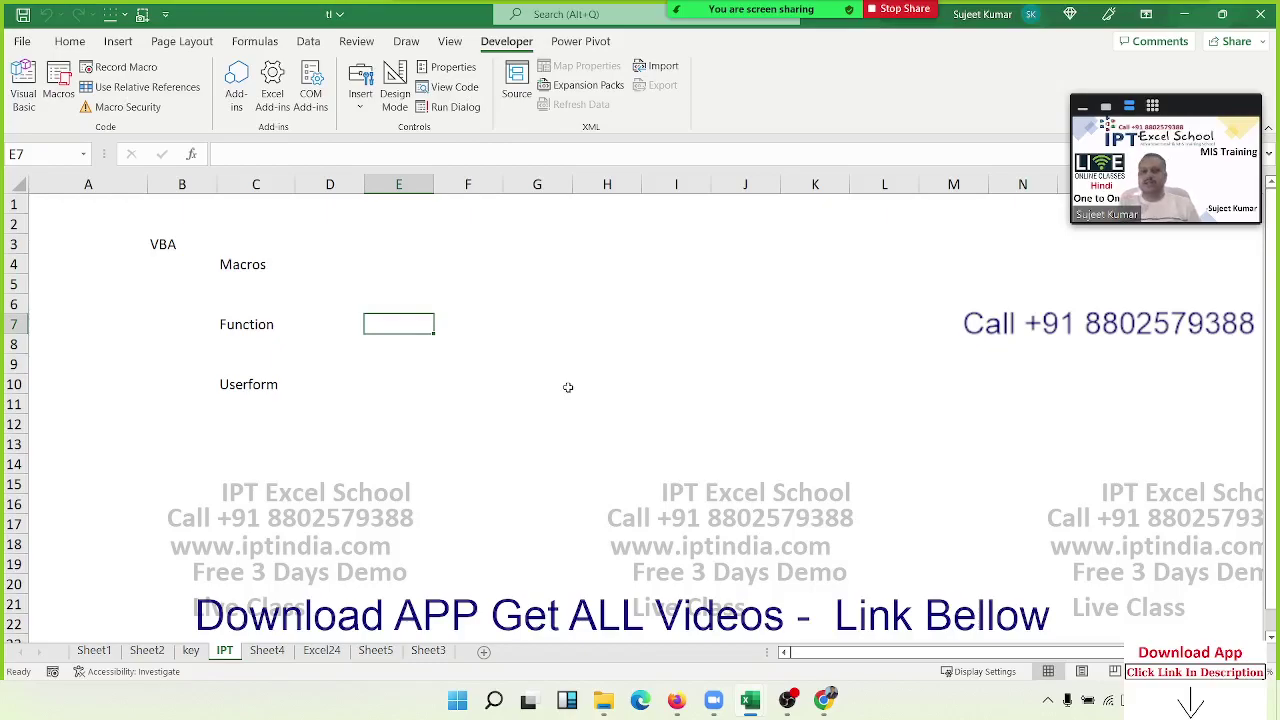
- Browse the Formulas tab's Logical, Text and Date & Time function lists
click(264, 42)
click(202, 95)
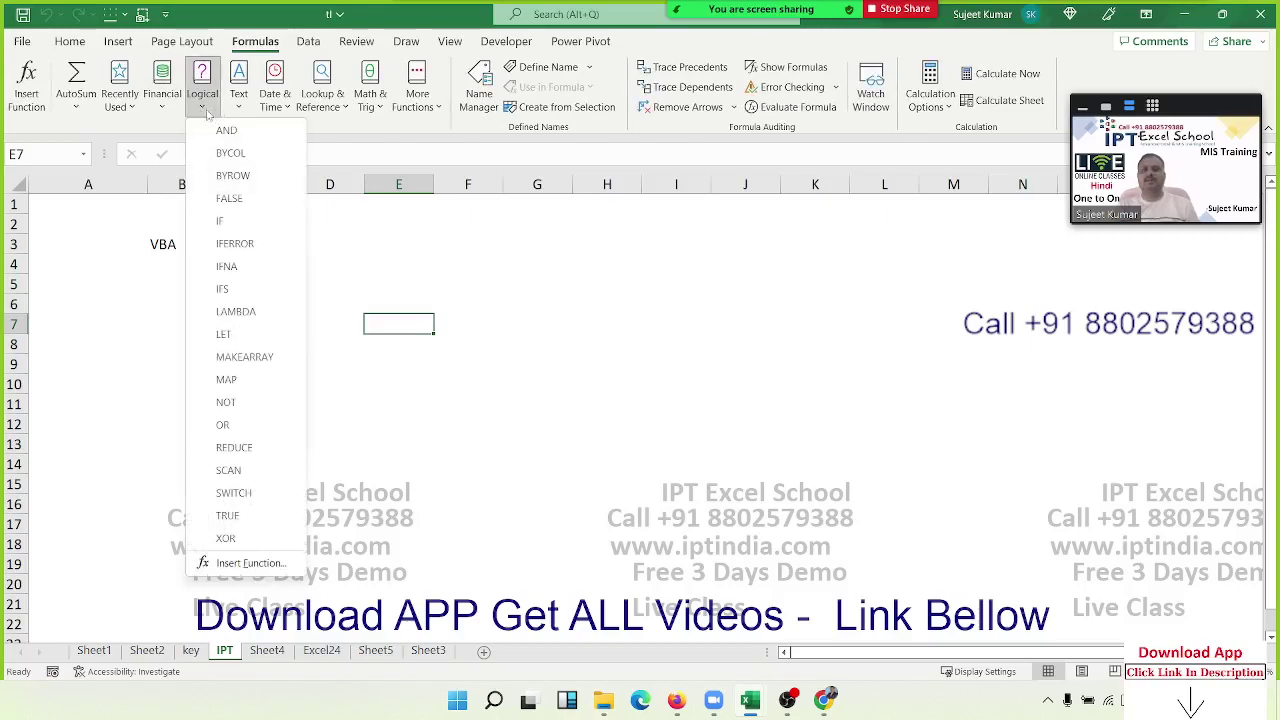
click(212, 112)
click(236, 100)
click(263, 104)
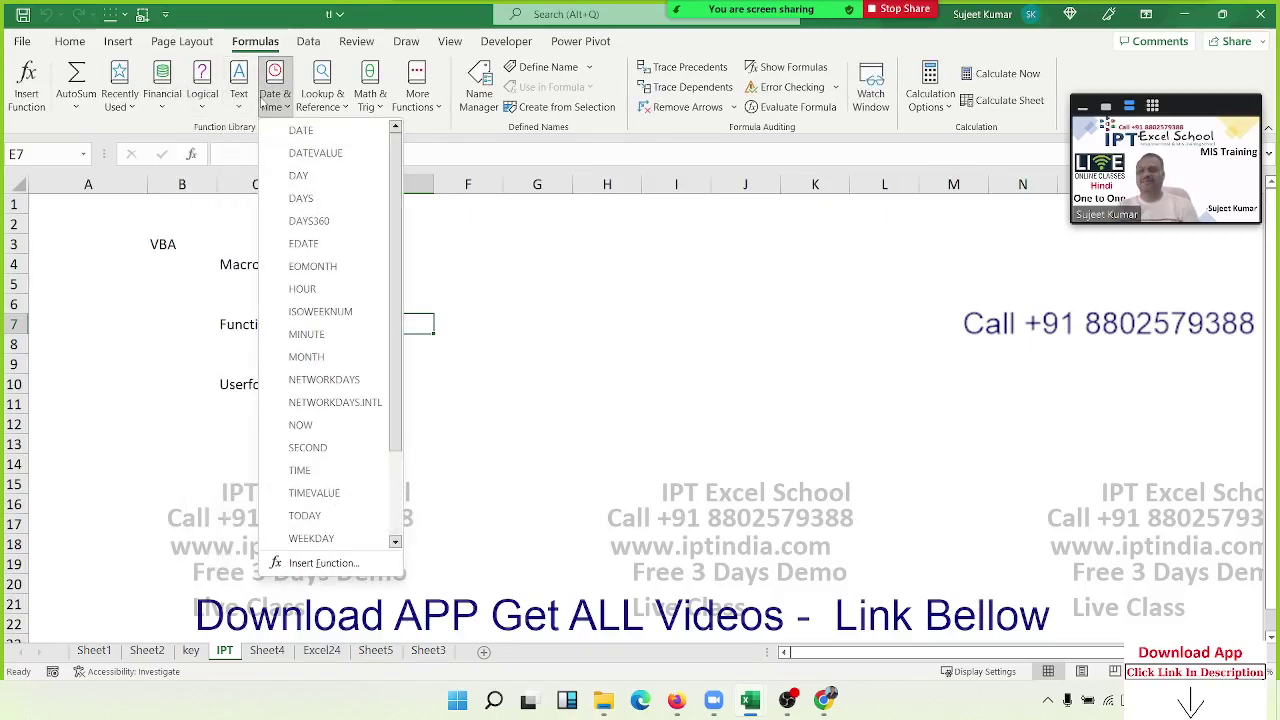
click(494, 280)
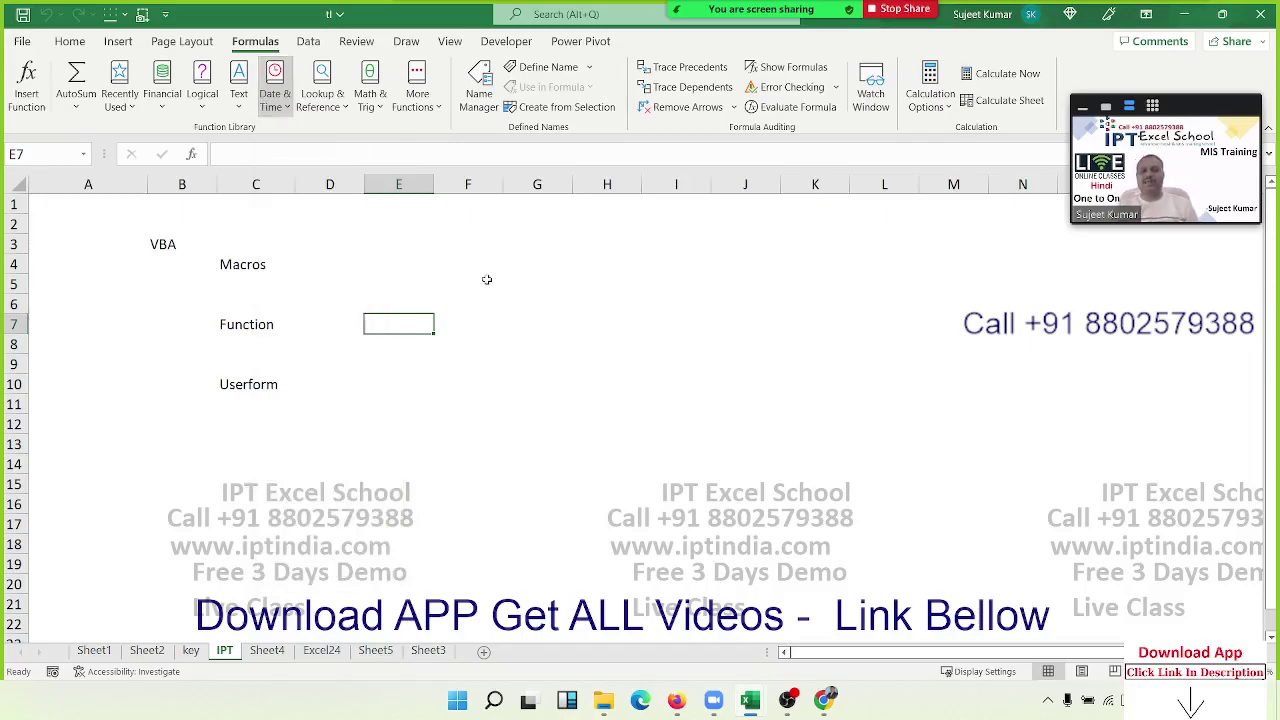
- Begin a =vl entry in E5 beside Macros and cancel it, leaving E5 empty
click(263, 286)
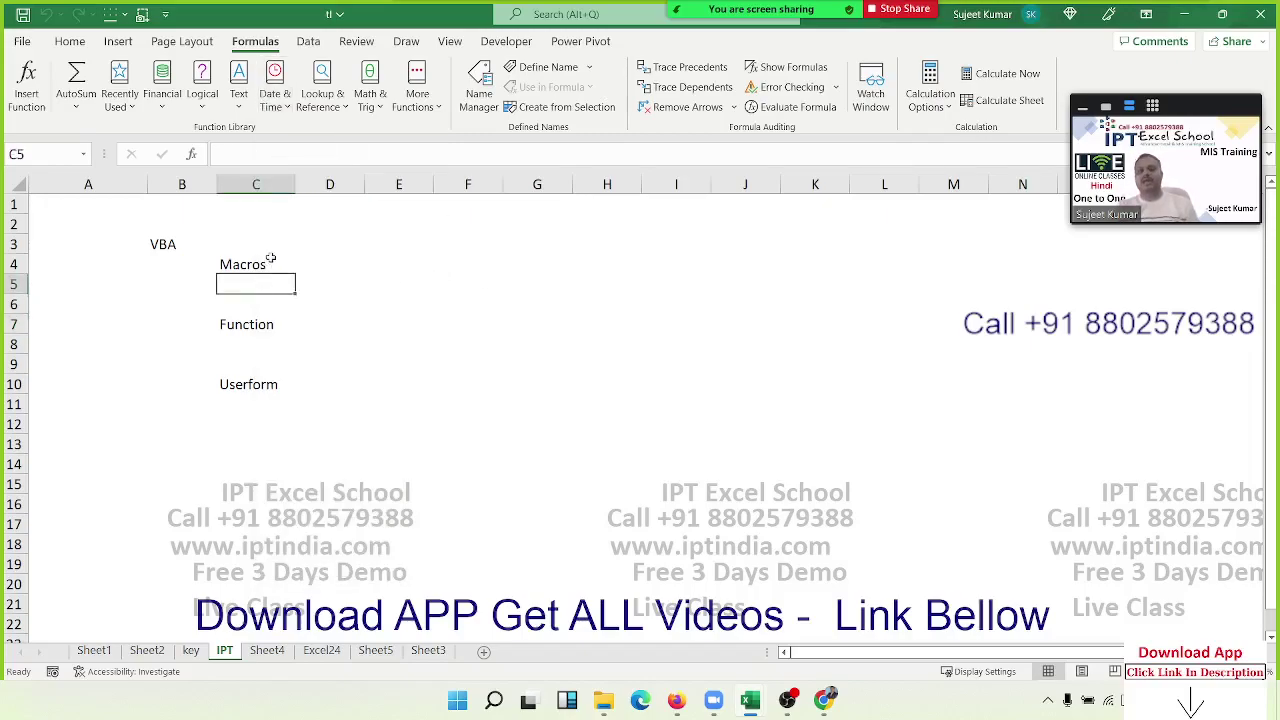
click(285, 258)
click(330, 258)
click(383, 256)
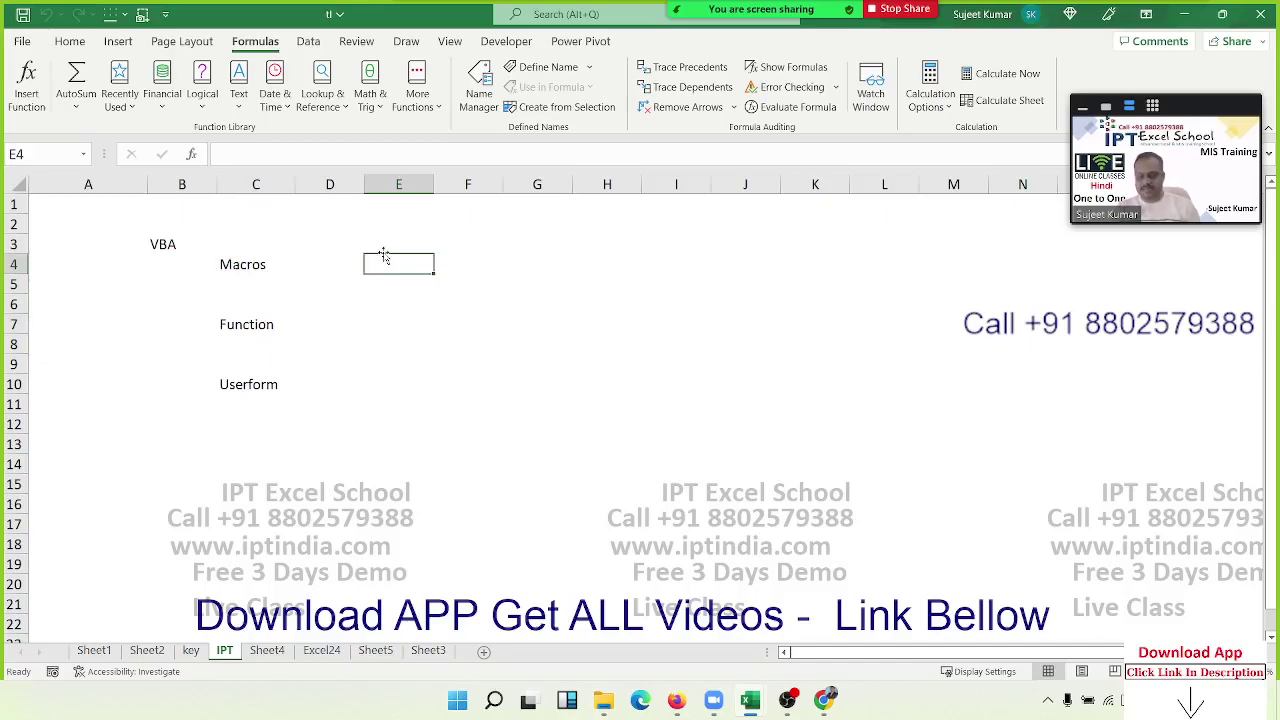
key(Down)
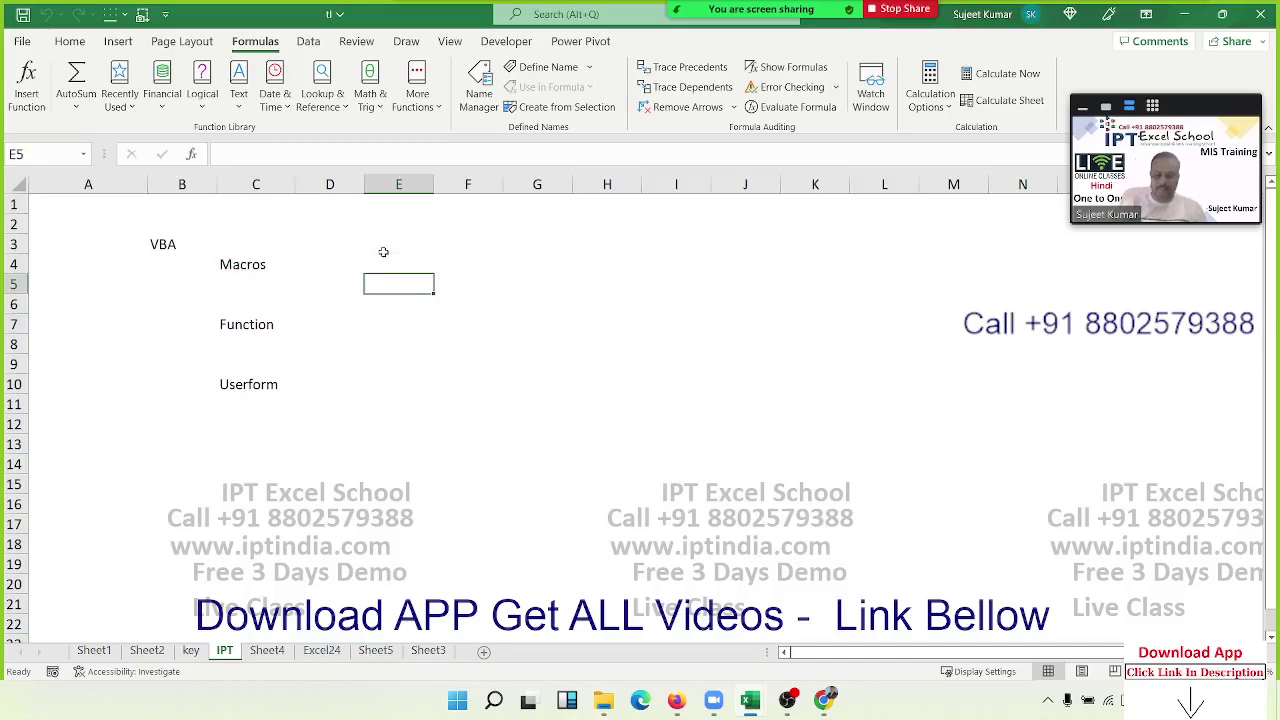
text(=vl)
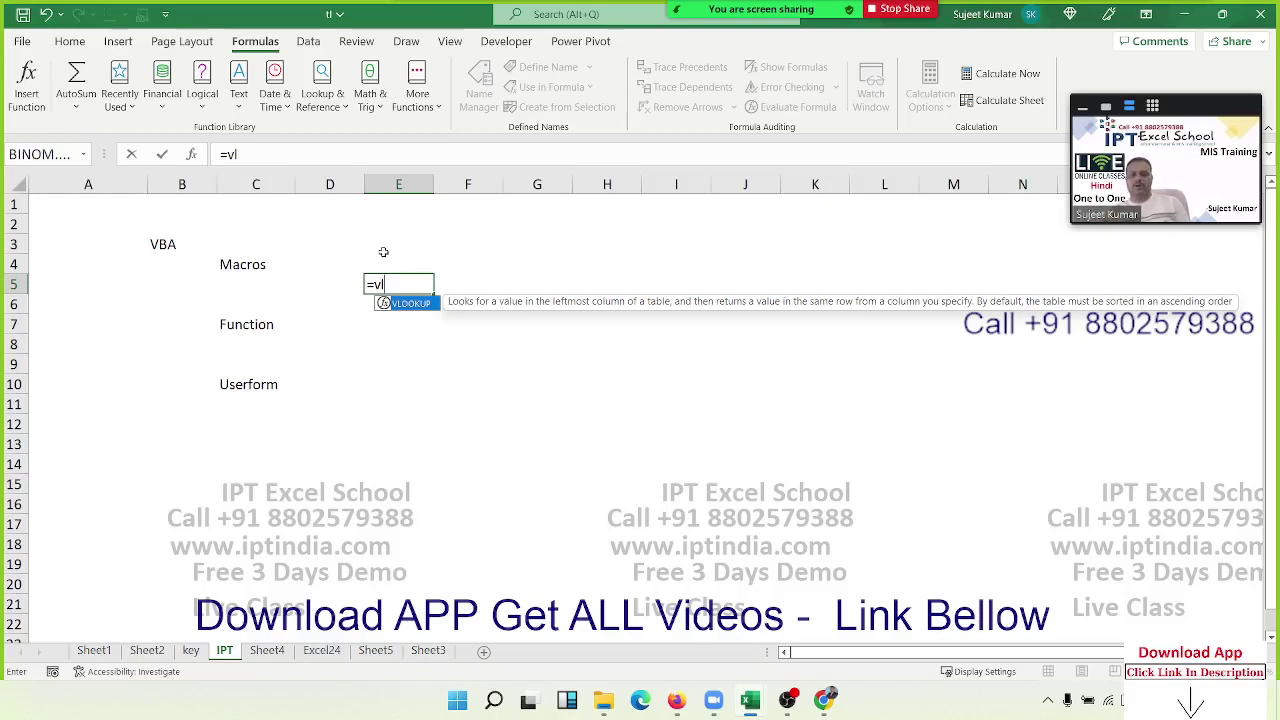
key(Escape)
key(Escape)
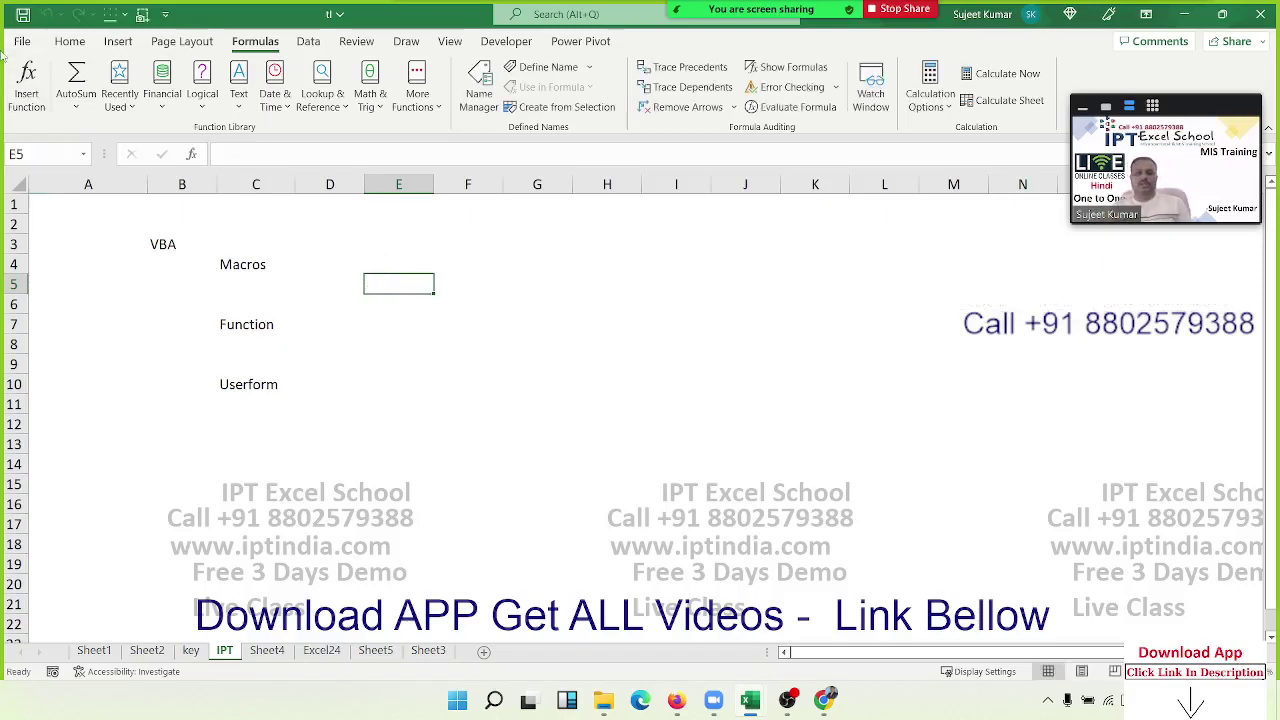
- Open the B-2-VBADay2 workbook from further down the Recent files list
click(22, 44)
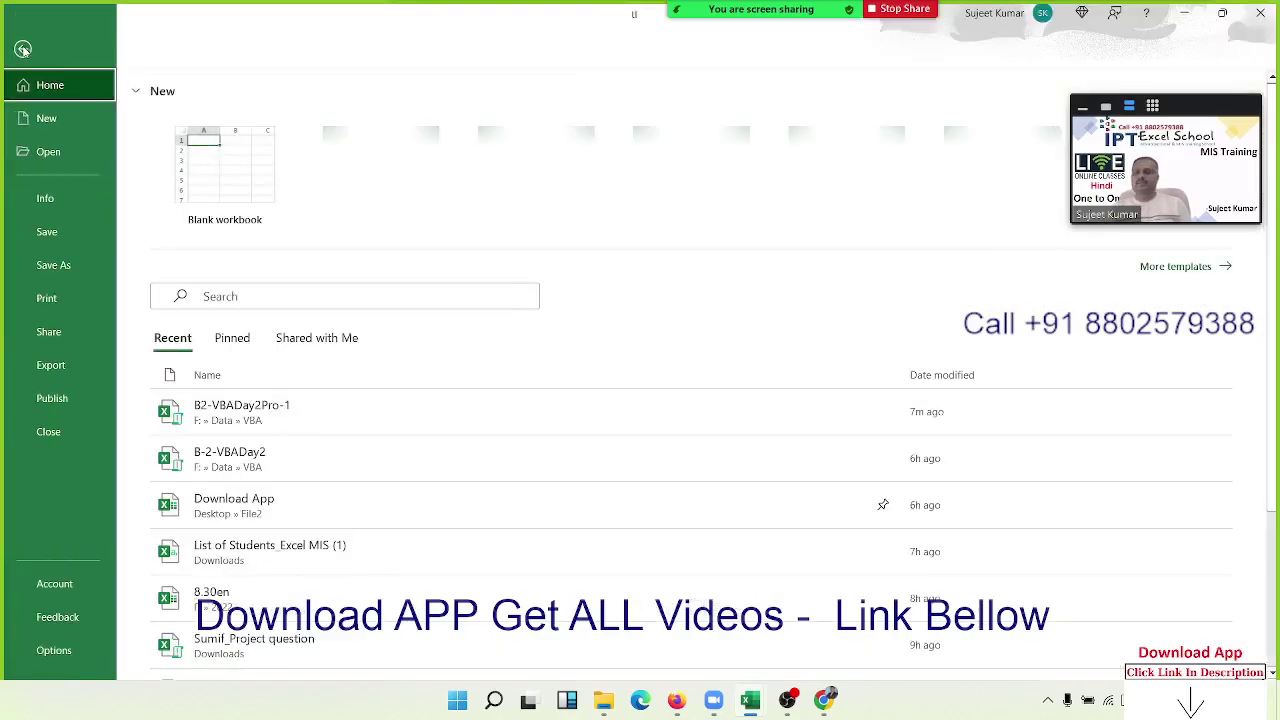
scroll(283, 484, down, 2)
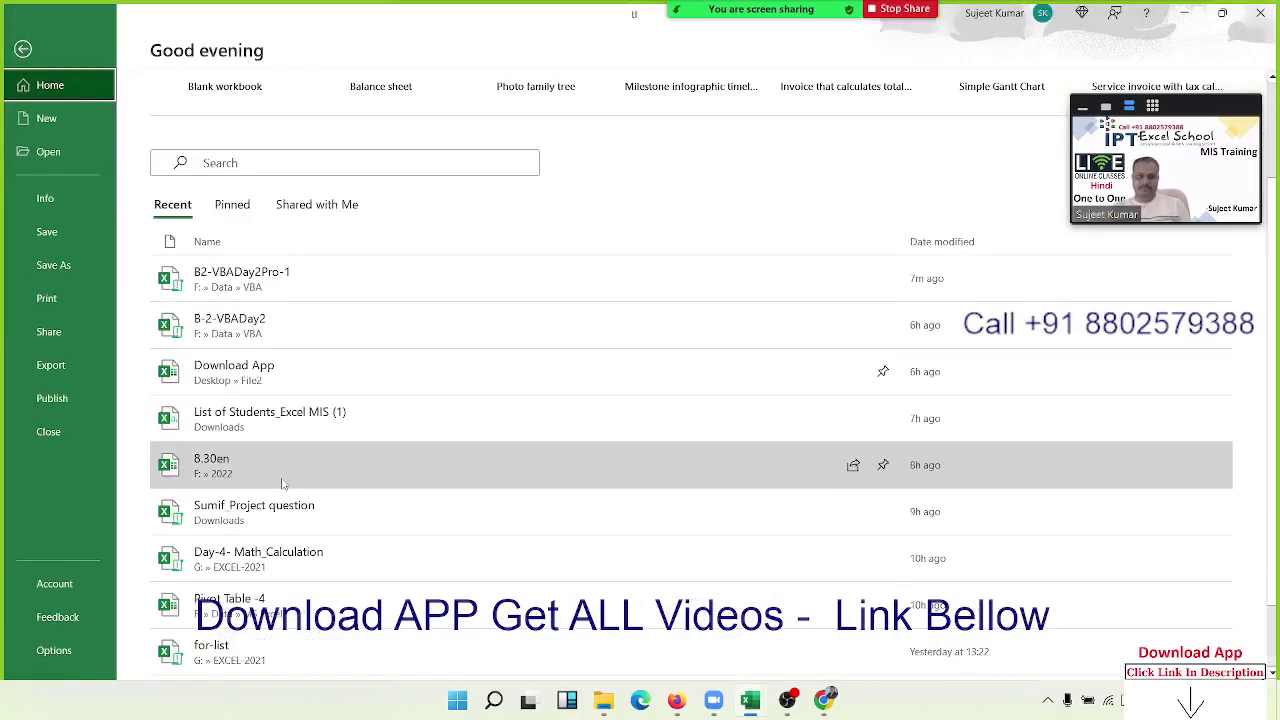
scroll(338, 527, down, 2)
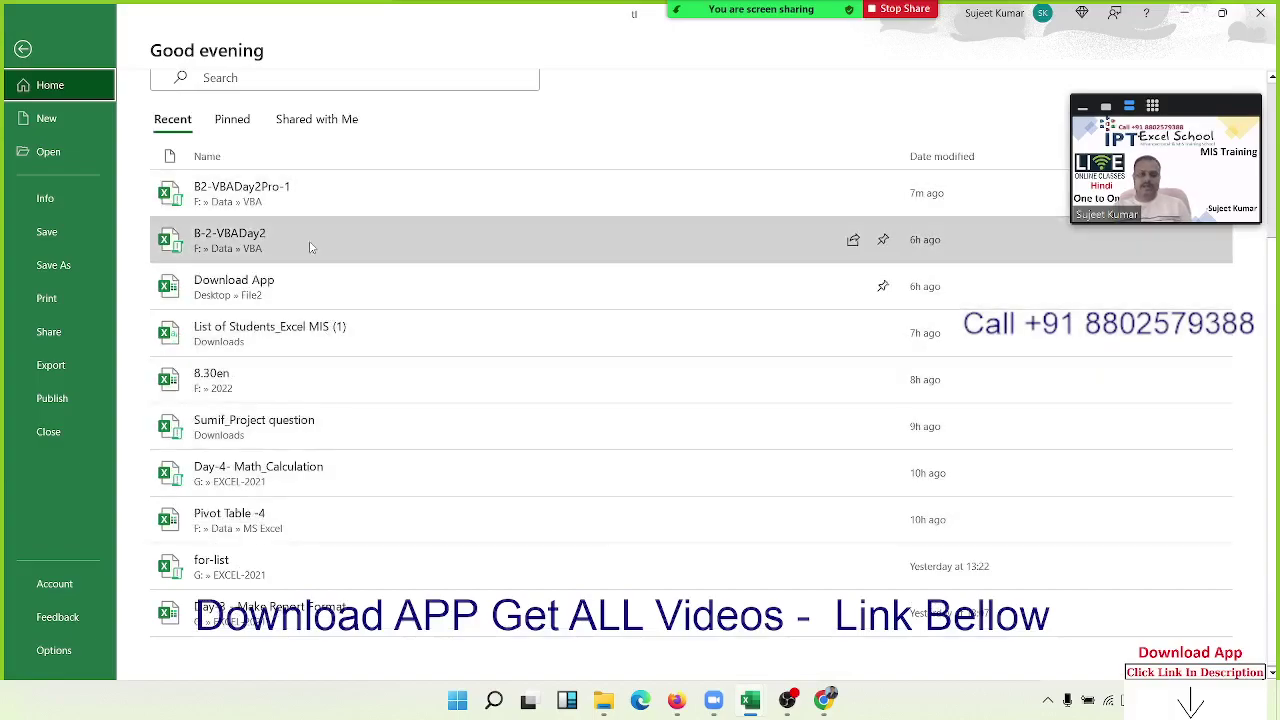
click(310, 247)
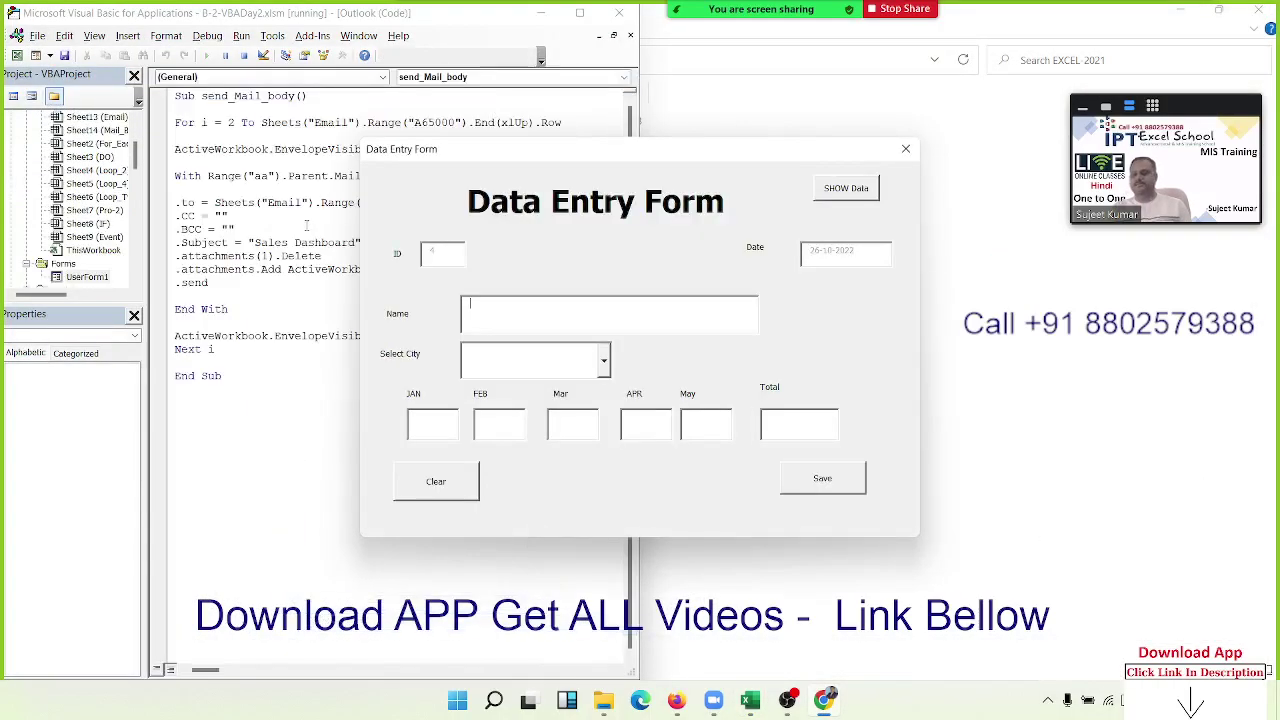
- Try SHOW Data on the Data Entry Form and acknowledge the resulting Out of memory error
click(840, 193)
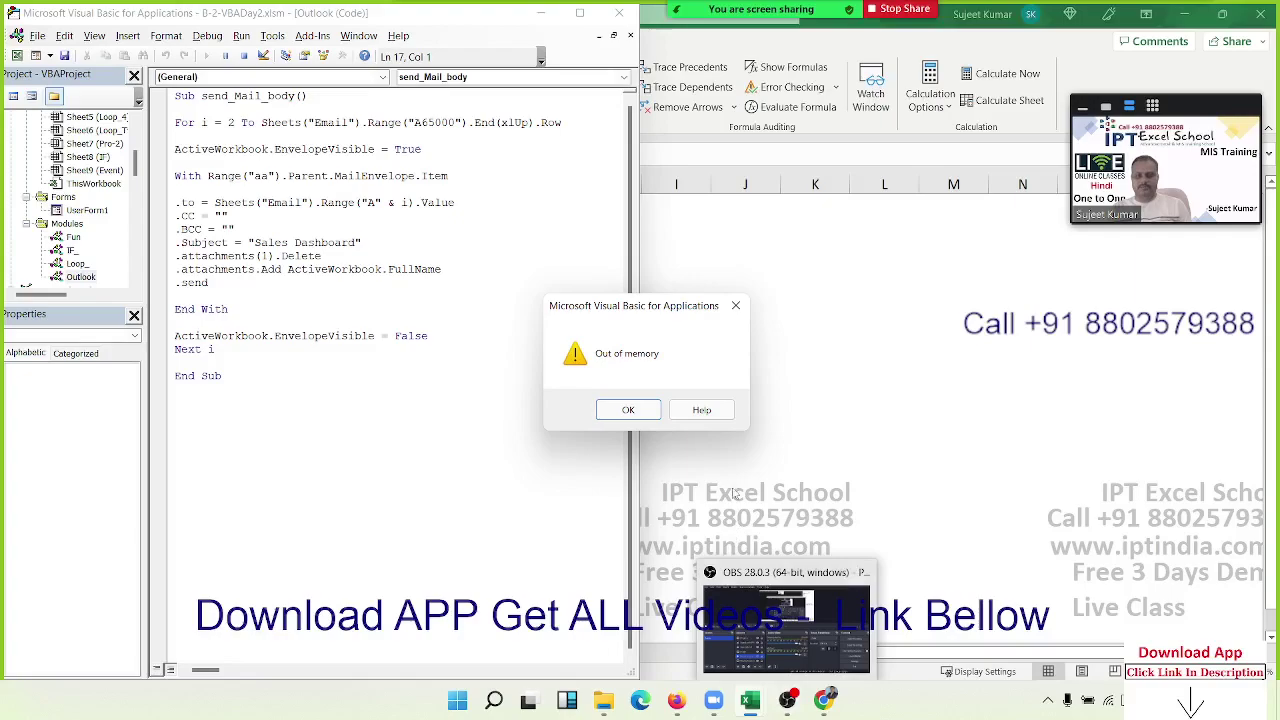
key(Return)
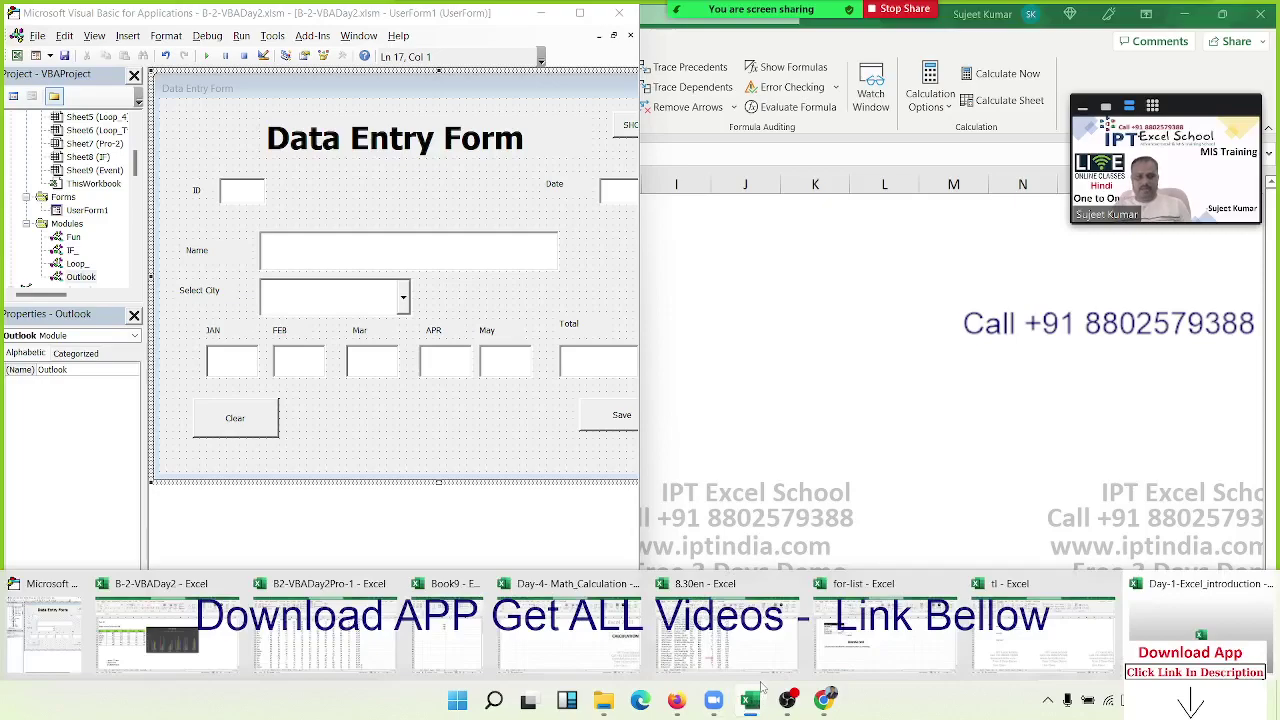
- On the B-2-VBADay2 Data sheet, open and close the Data Entry Form, dismissing the Out of memory message
click(246, 632)
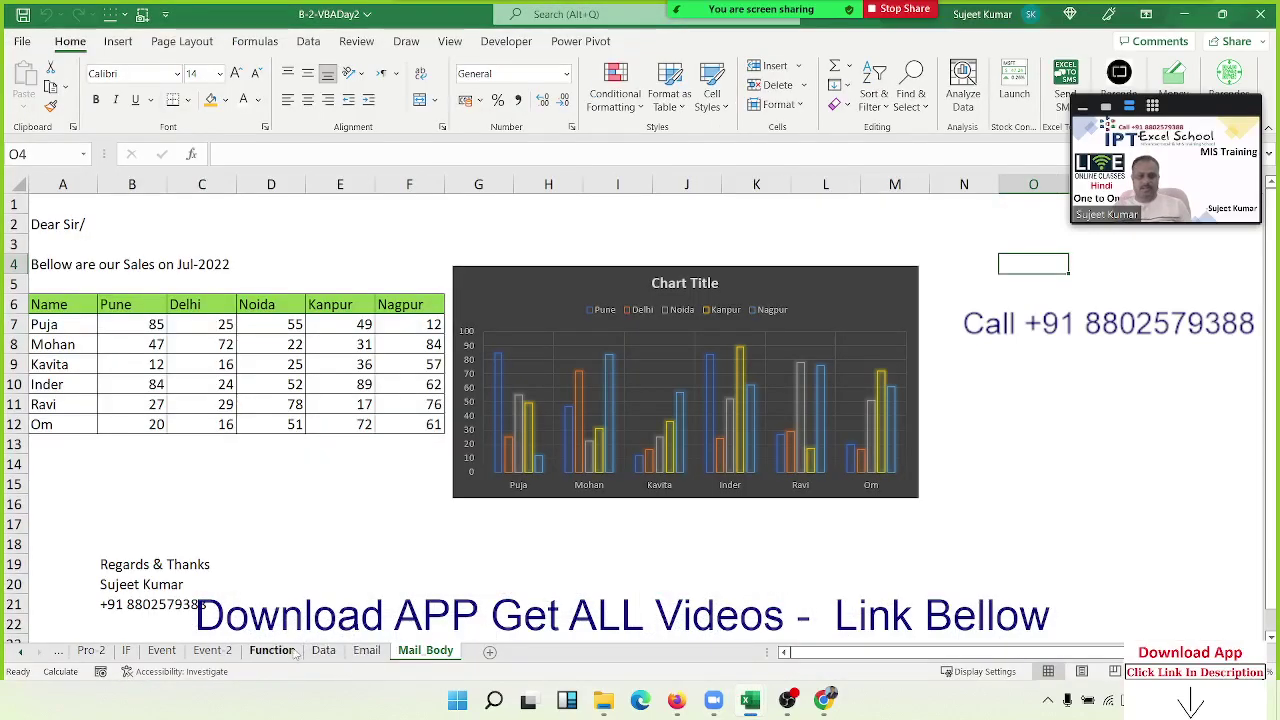
click(323, 650)
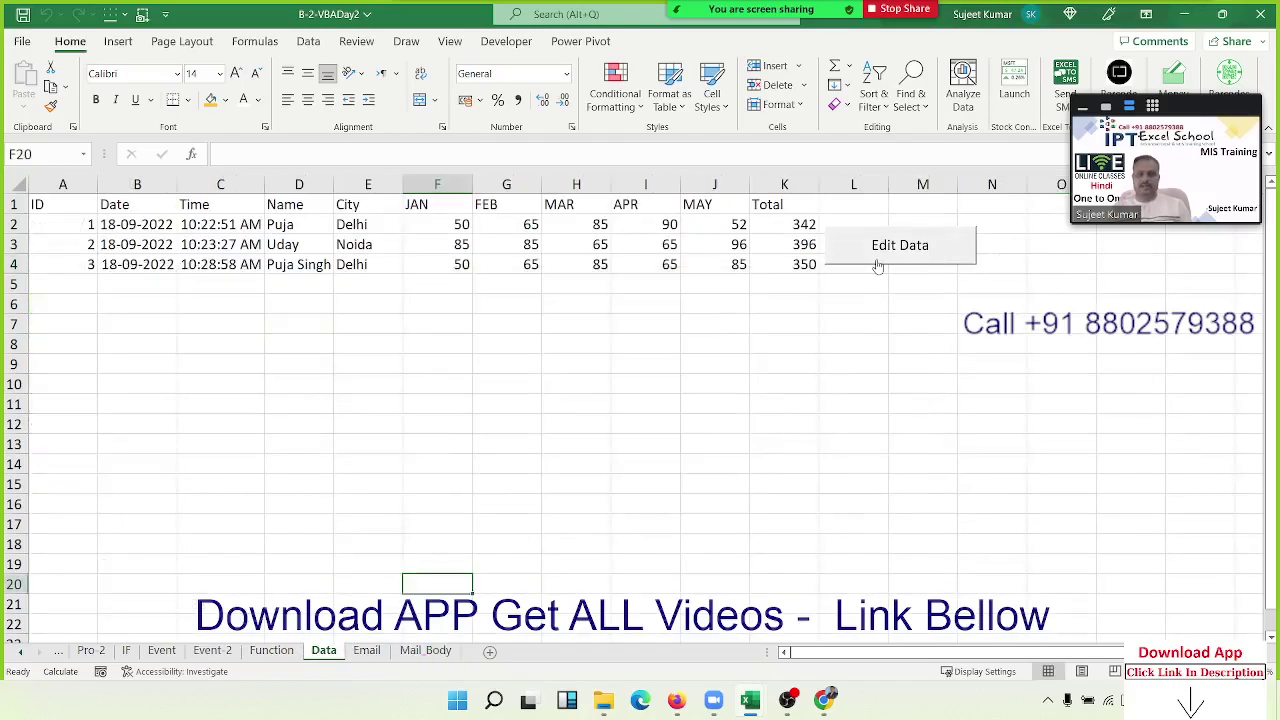
click(875, 259)
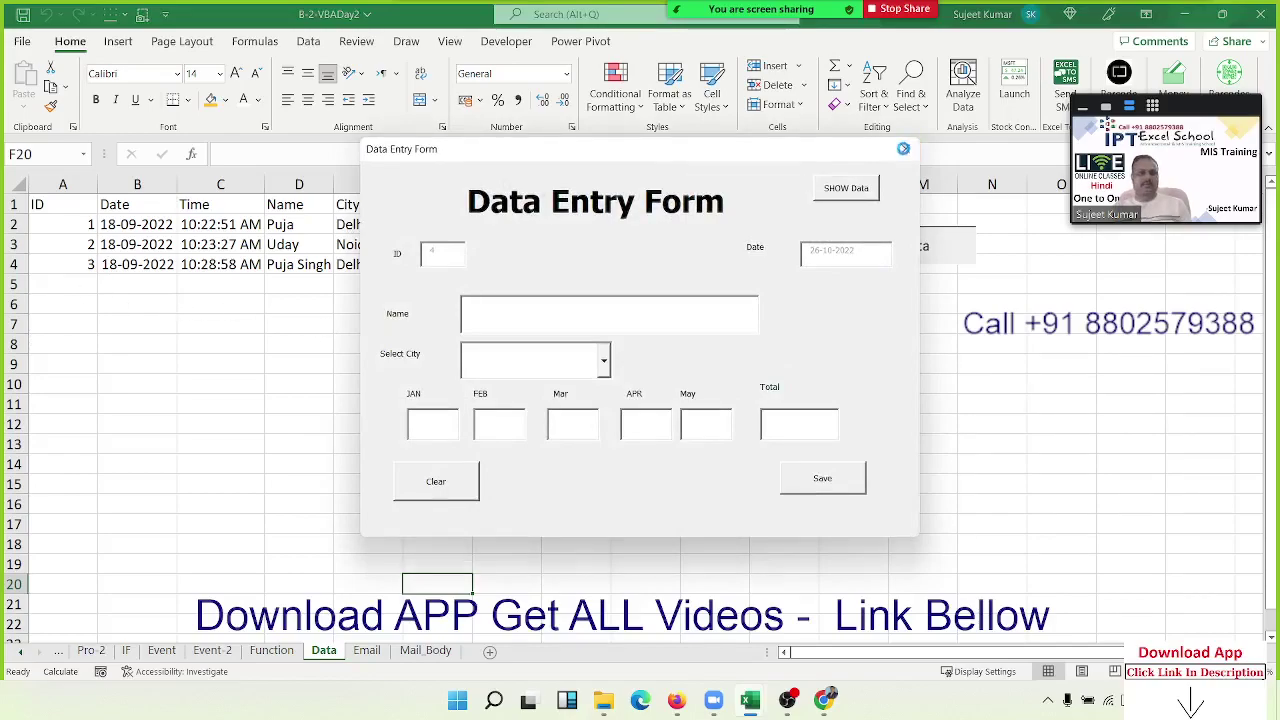
click(906, 148)
click(627, 410)
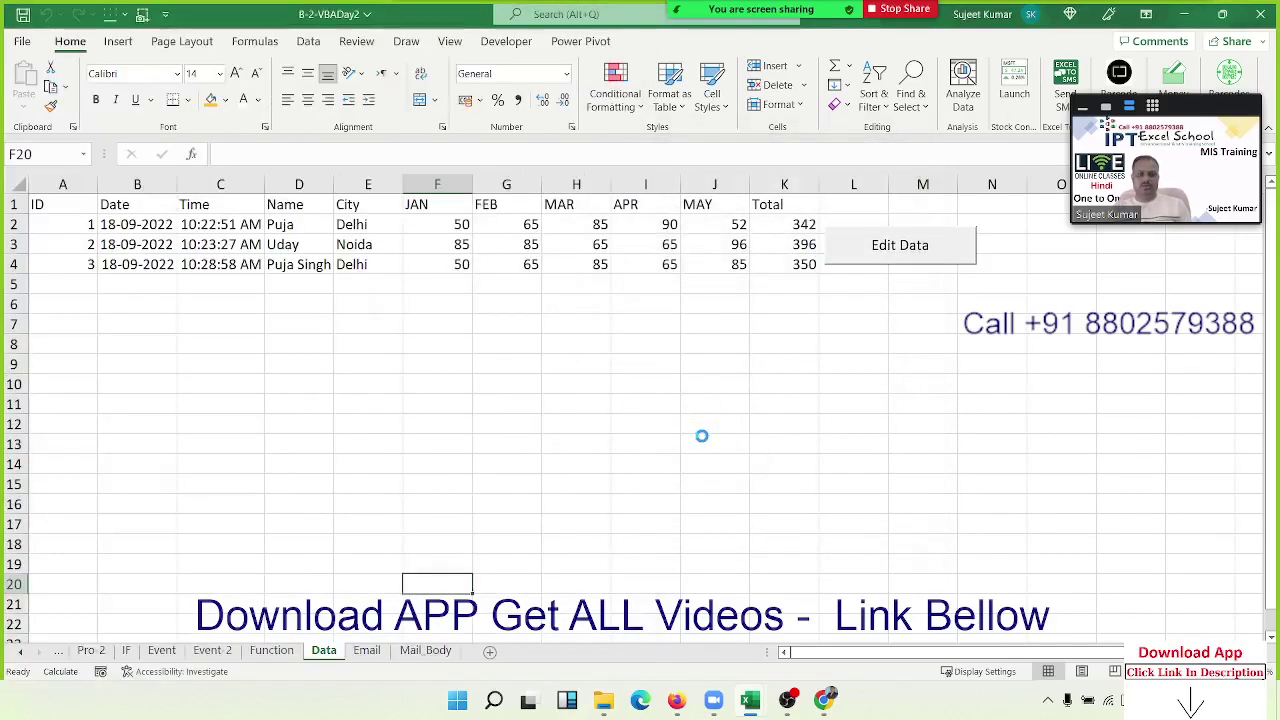
- View the Mail_Body and Email sheets, then return to the VBA editor with Alt+F11
click(430, 651)
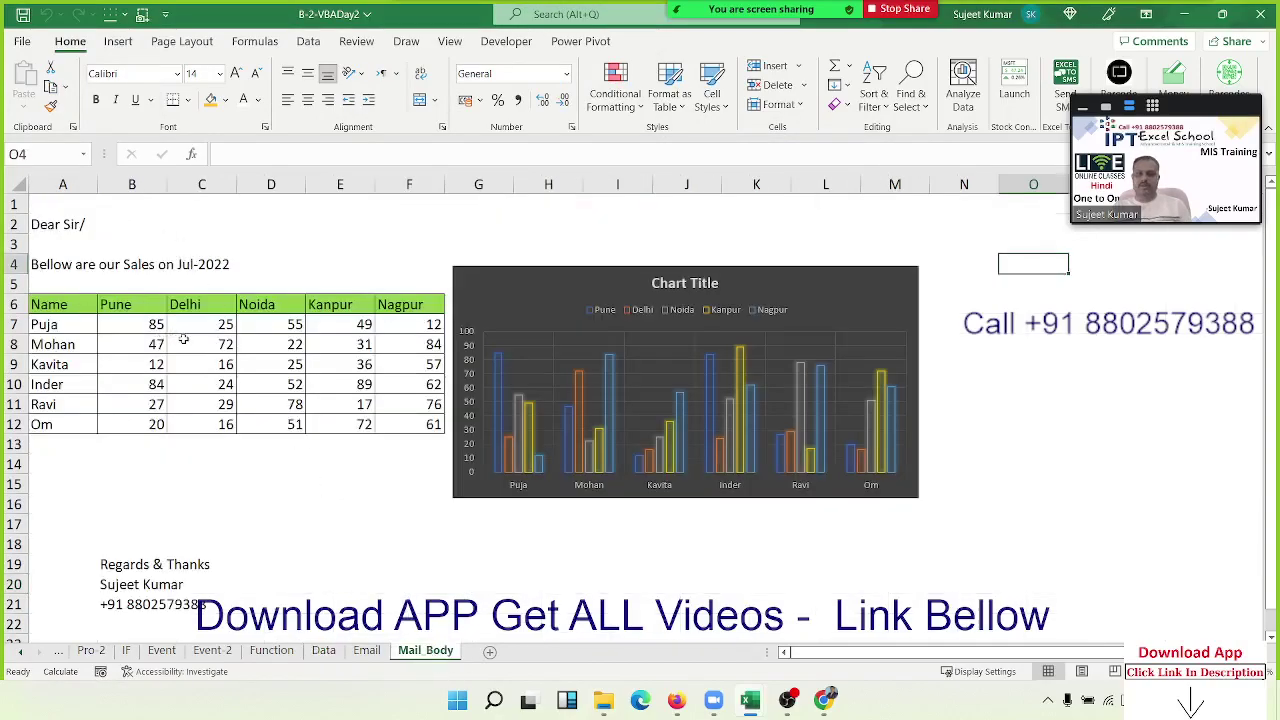
click(366, 651)
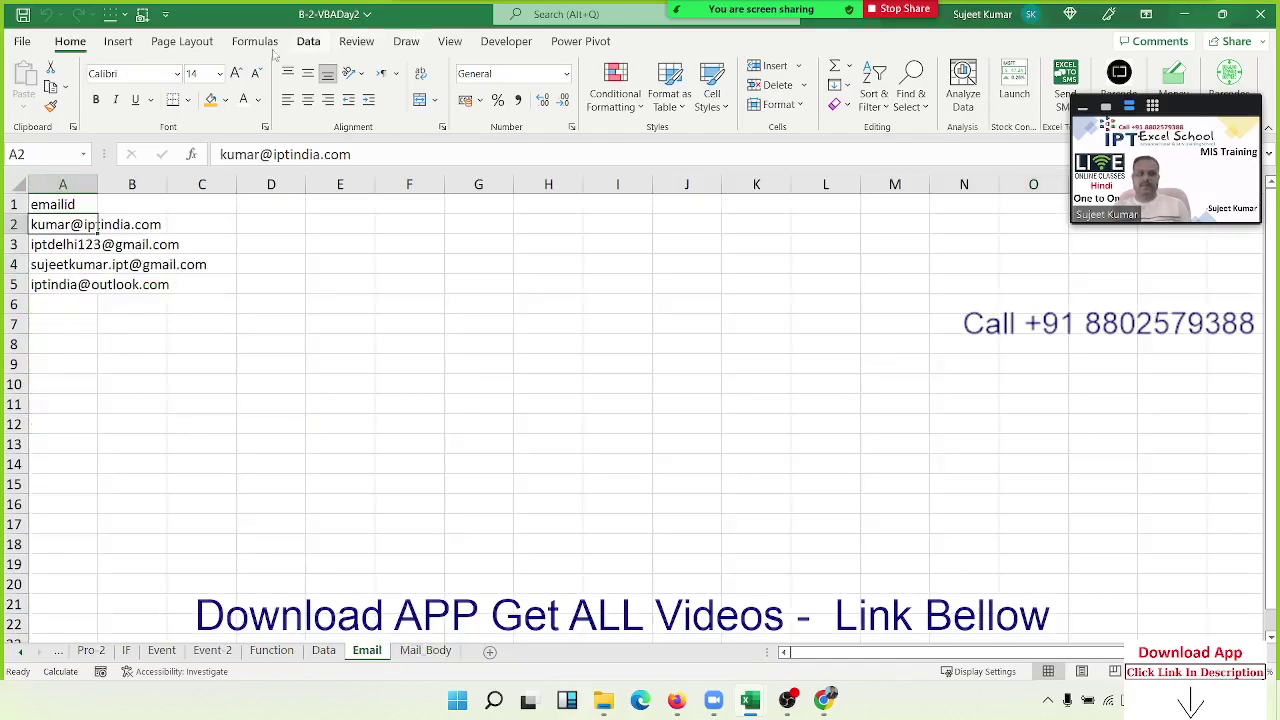
key(alt+F11)
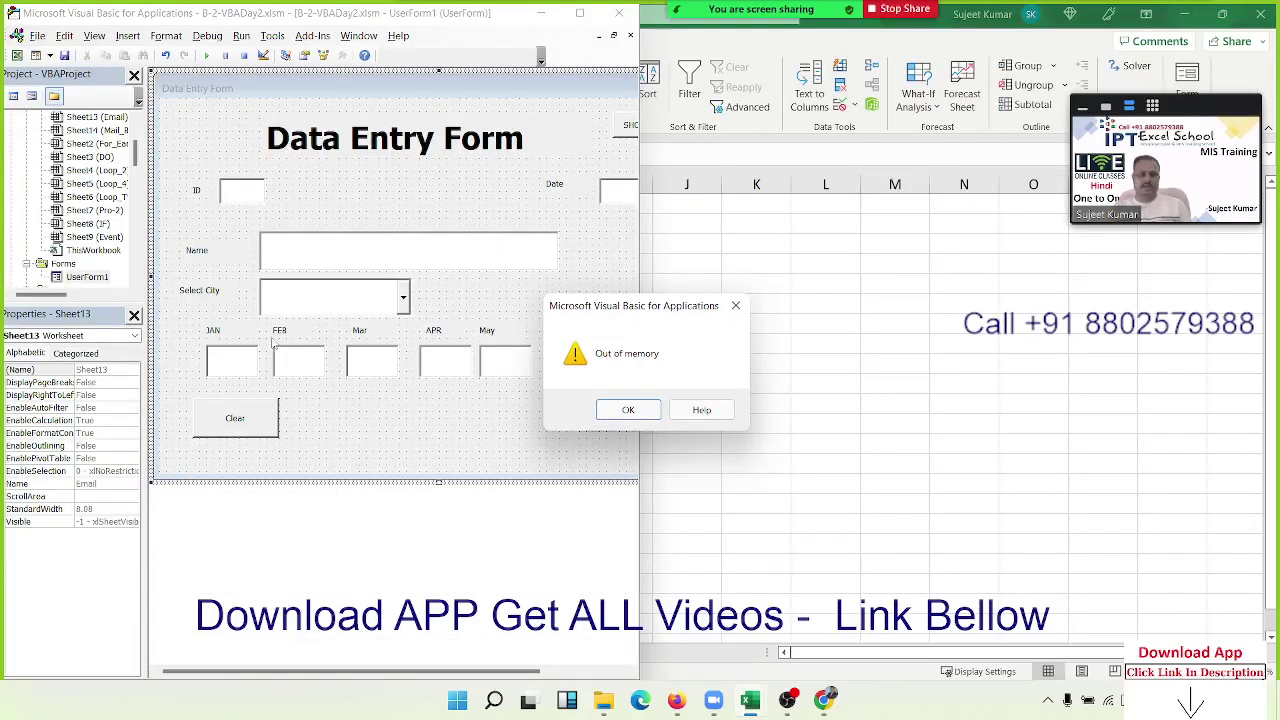
- Dismiss the memory error, view the Outlook, Loop and Fun module code, then close the VBA editor
click(628, 411)
scroll(88, 280, down, 3)
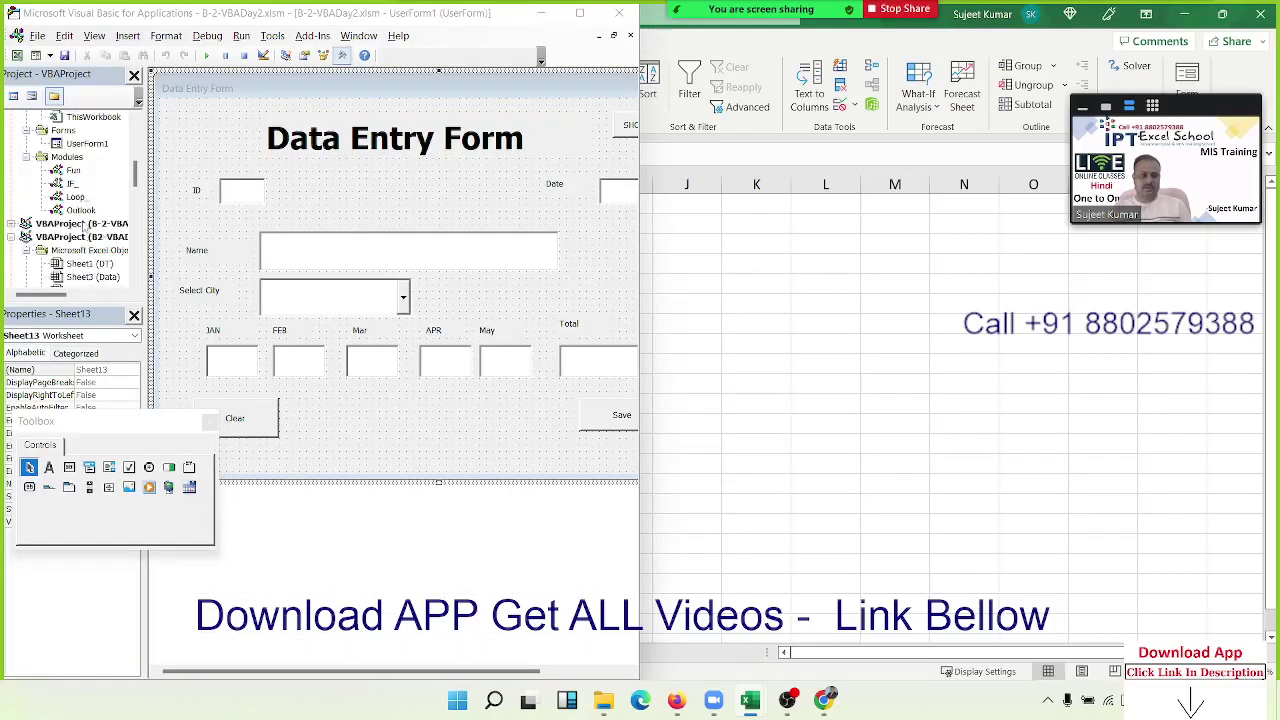
double_click(82, 210)
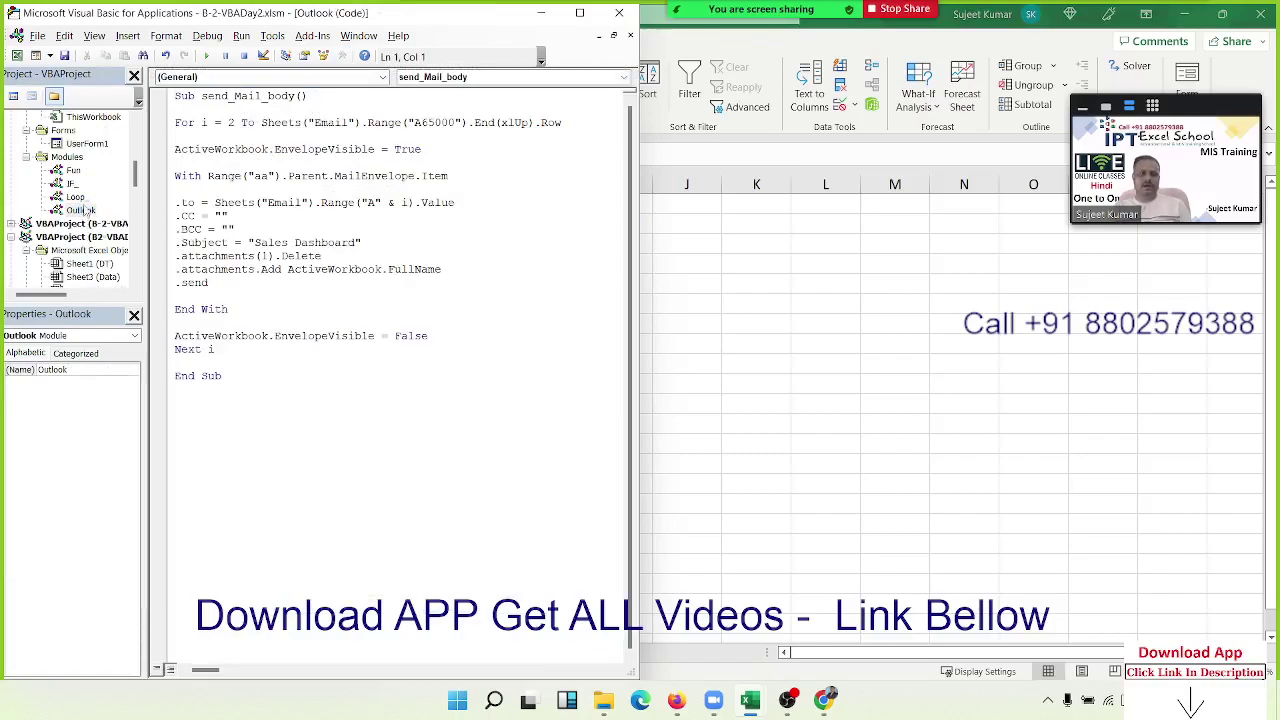
double_click(76, 196)
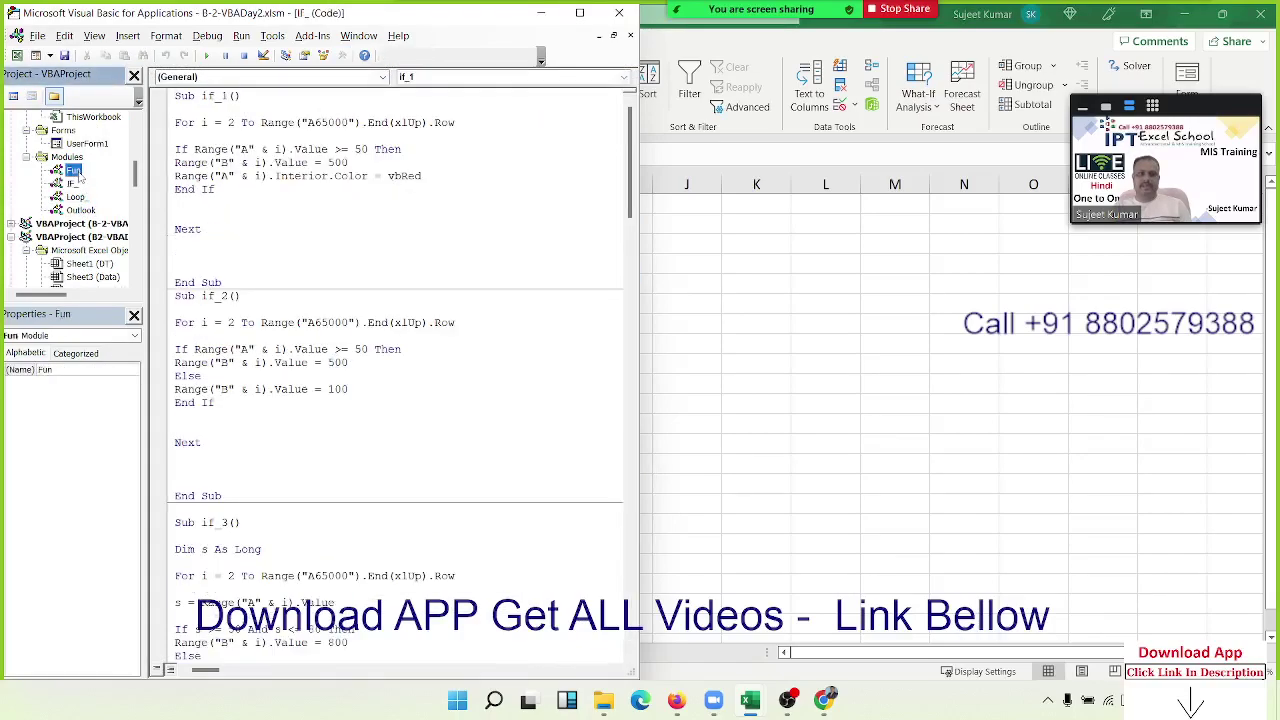
double_click(78, 174)
scroll(78, 176, down, 3)
scroll(78, 176, up, 3)
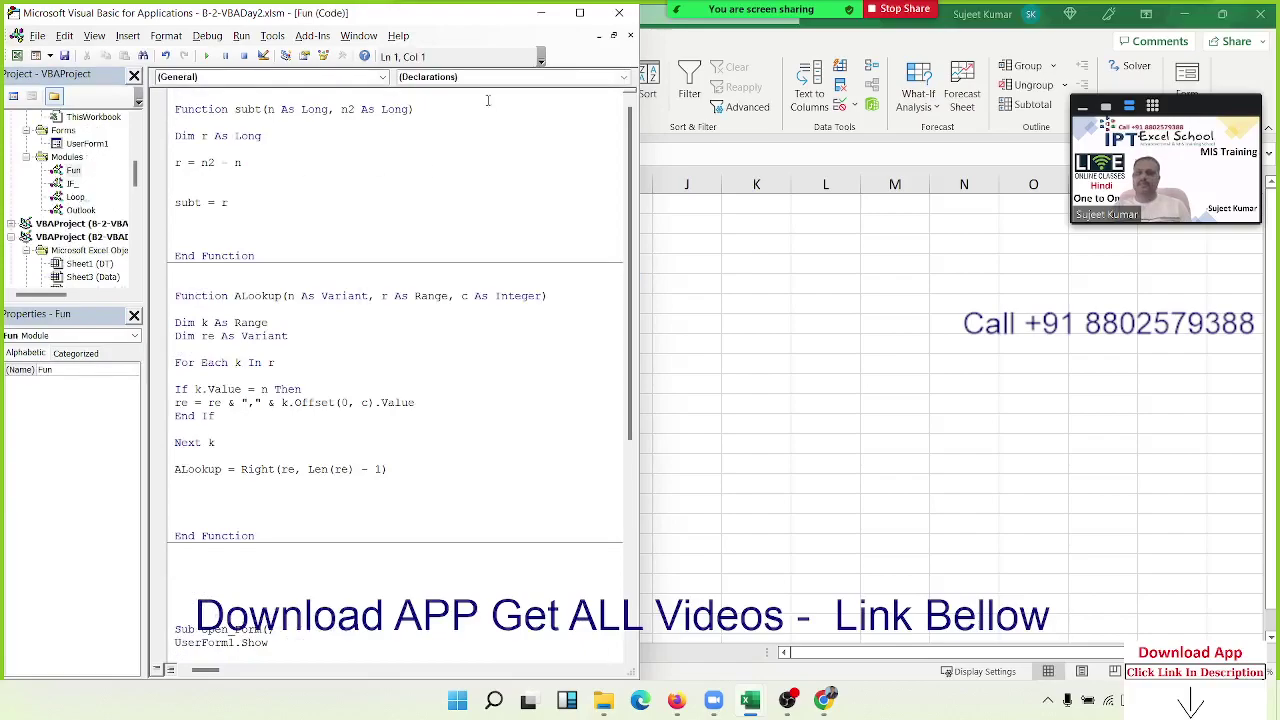
click(622, 13)
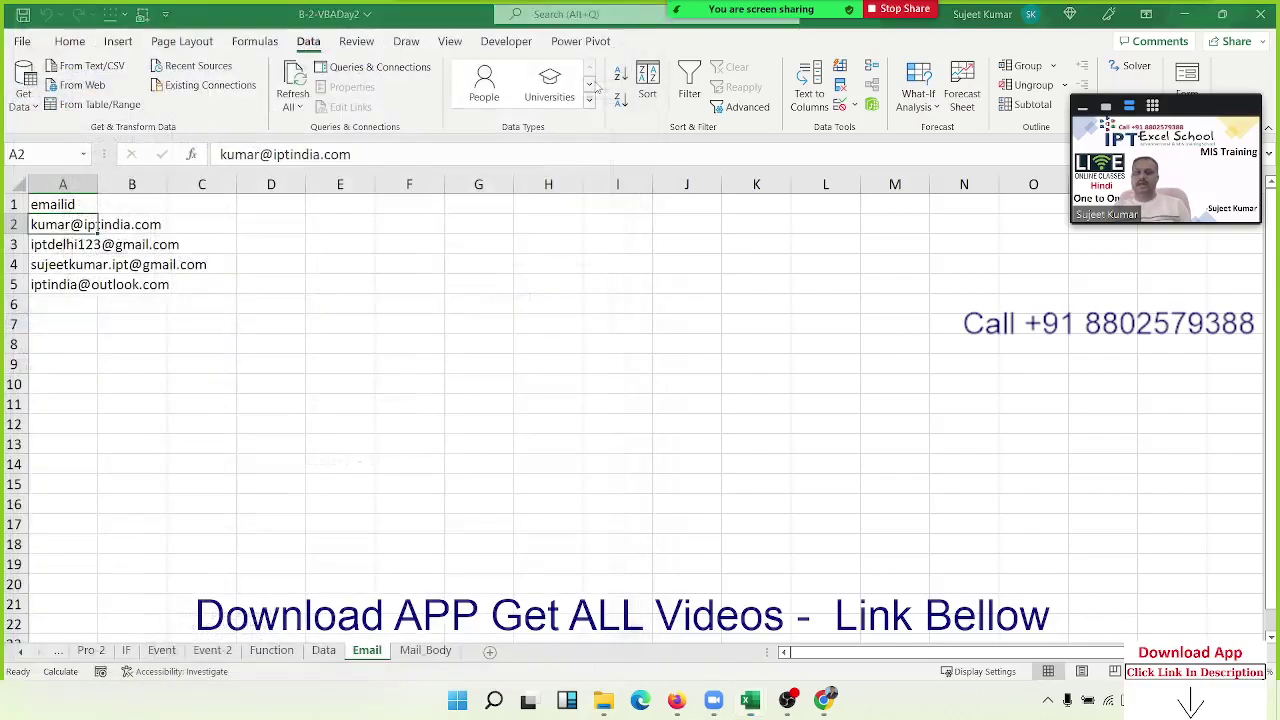
- Close B-2-VBADay2 without saving, then close the 8.30en workbook
click(735, 282)
click(1258, 14)
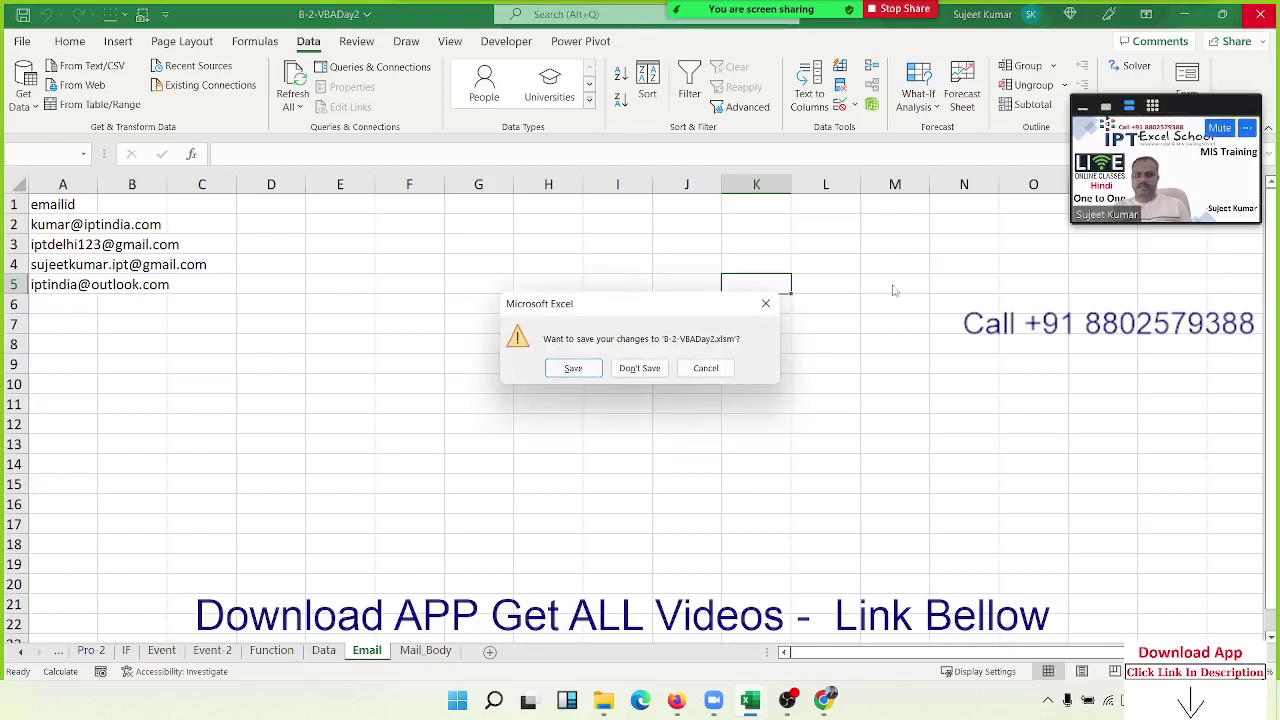
click(634, 368)
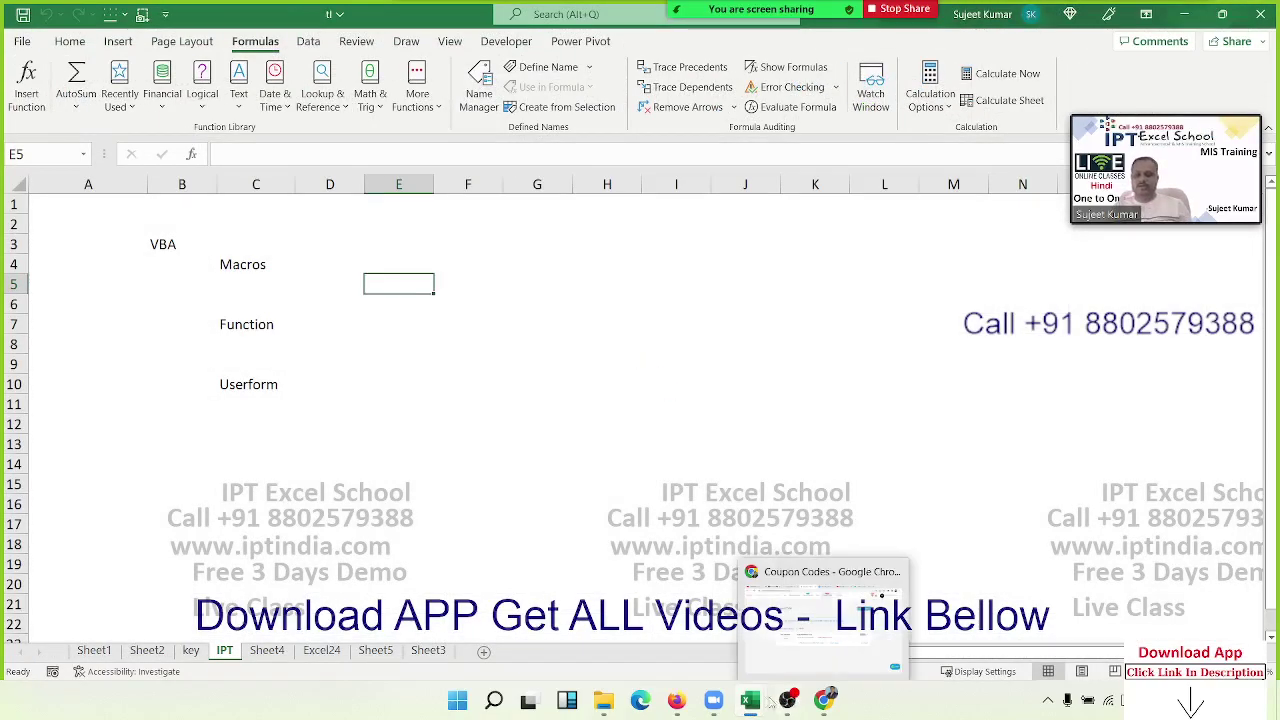
mouse_move(756, 704)
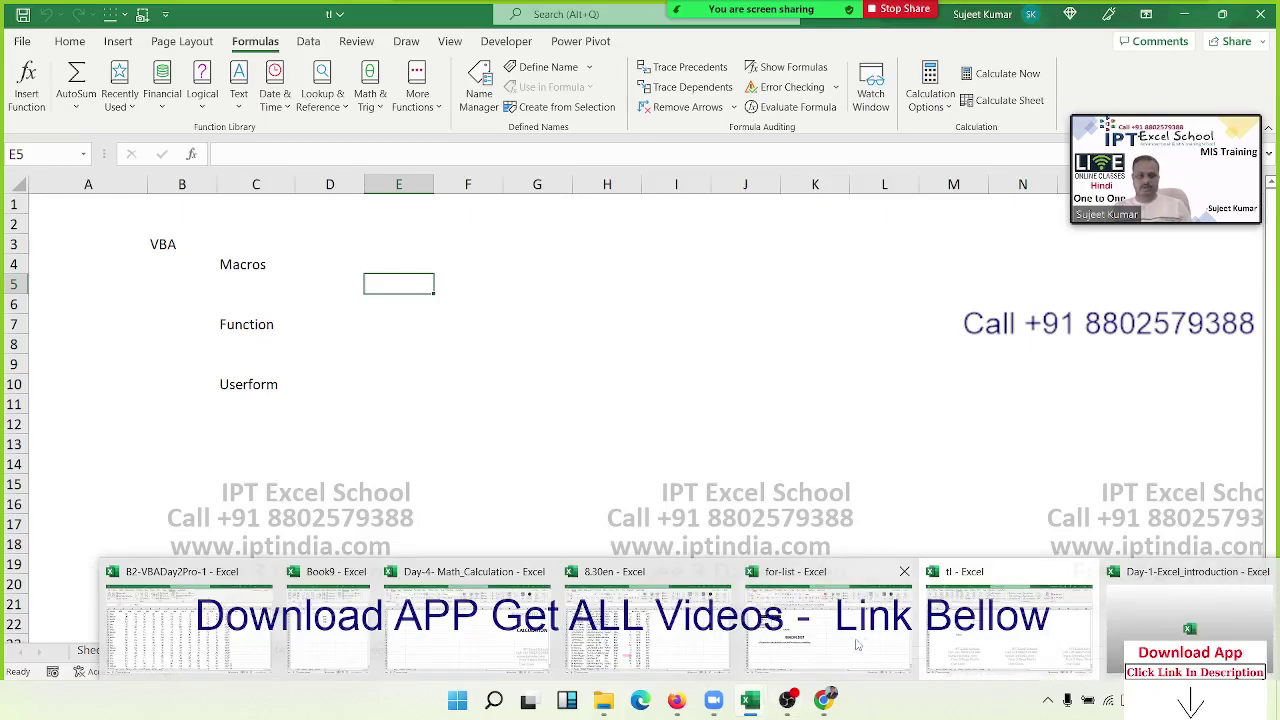
click(685, 634)
click(478, 184)
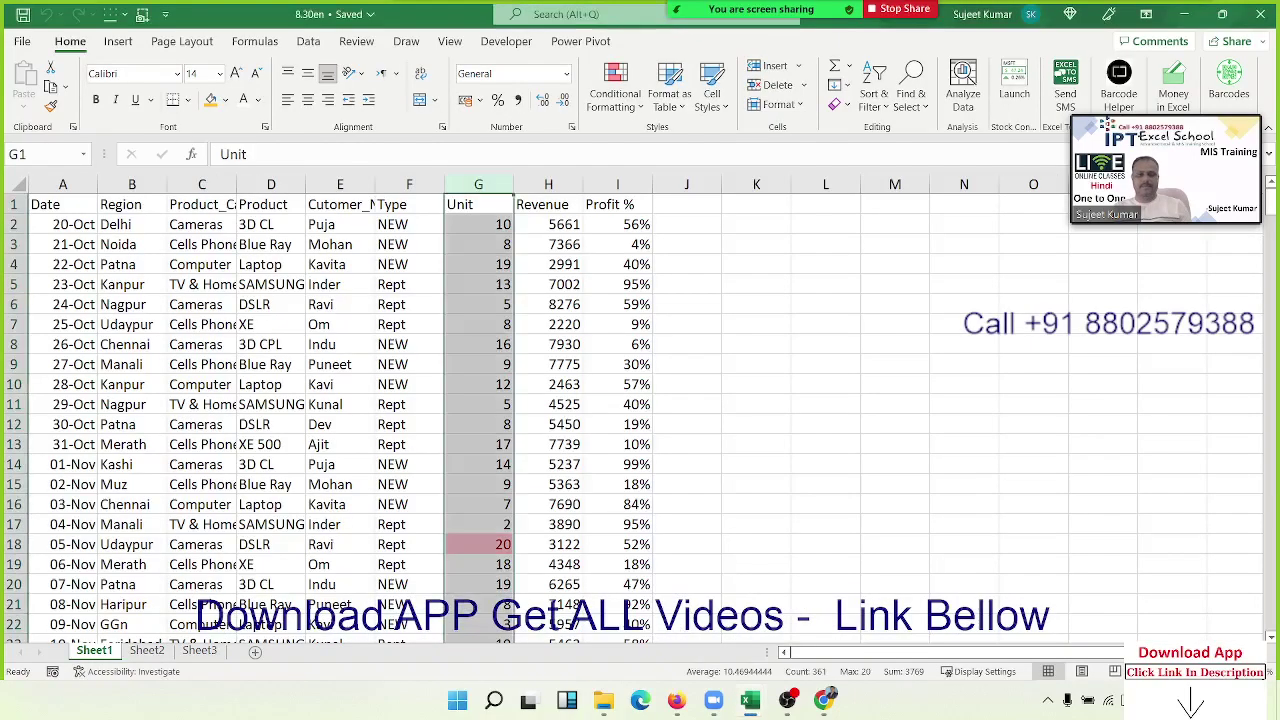
click(1245, 14)
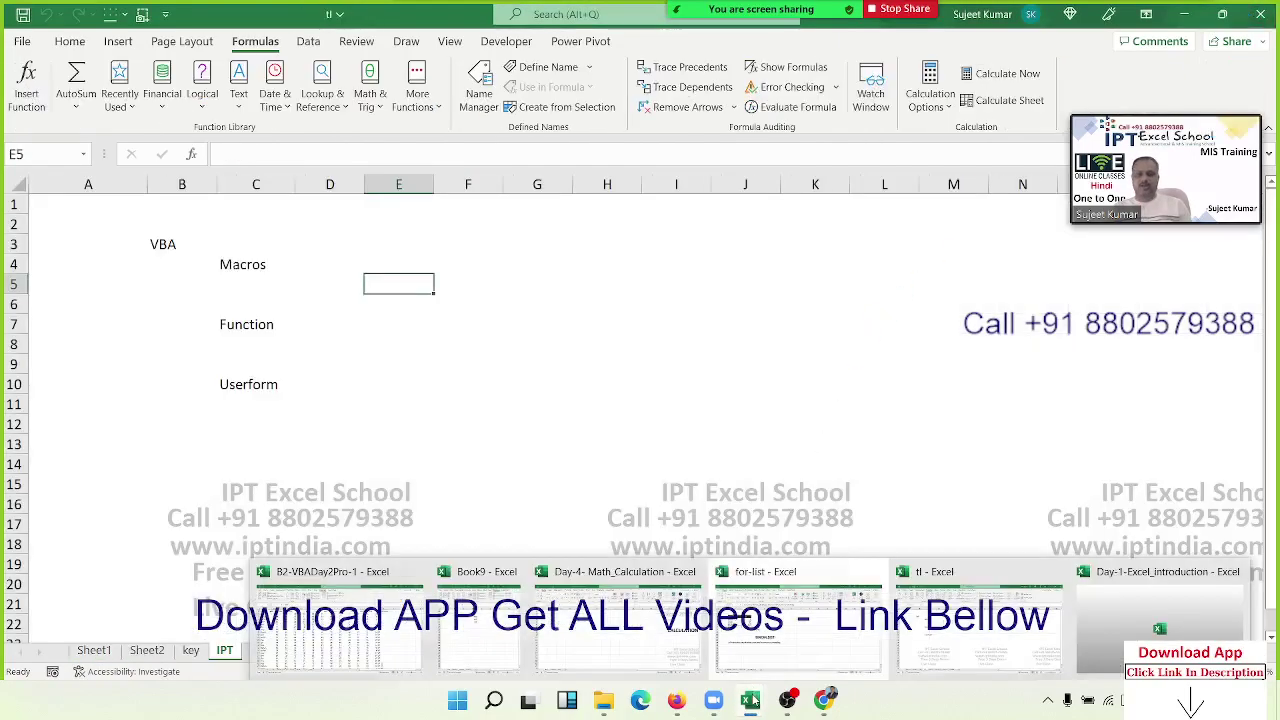
- Close Day-4 Math_Calculation saving its changes, and close B2-VBADay2Pro-1 discarding its changes
click(668, 645)
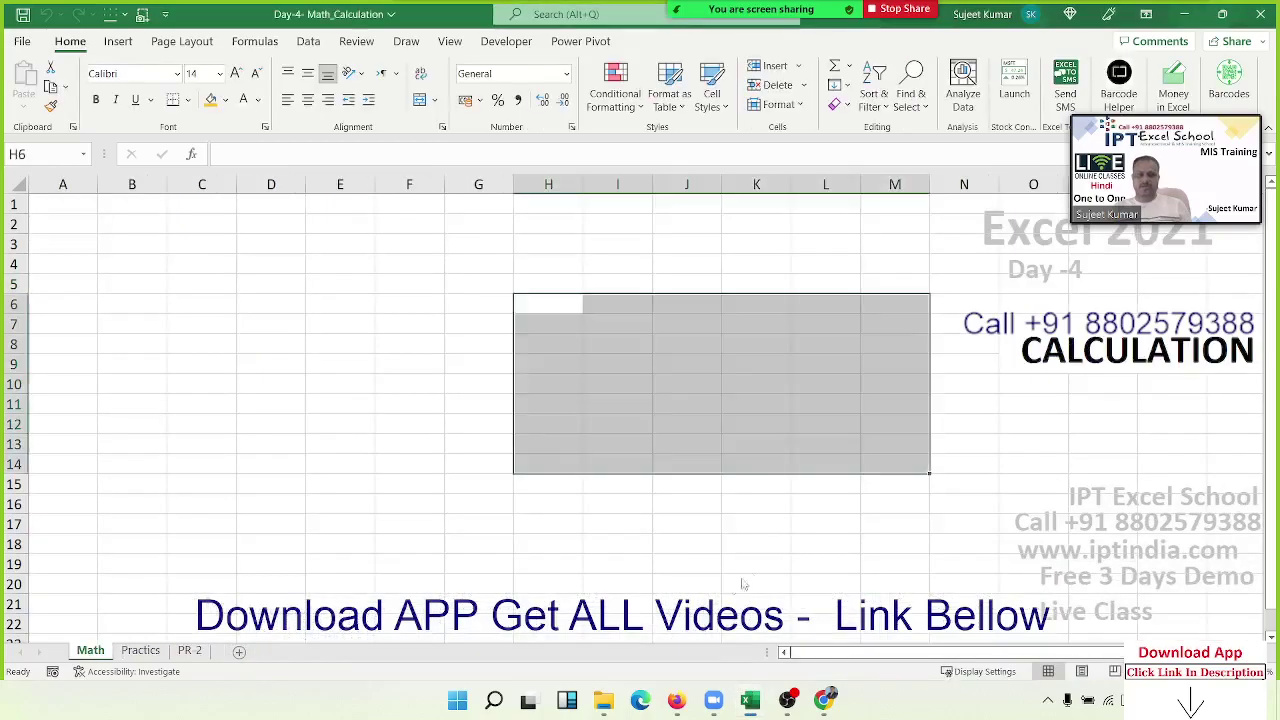
click(1260, 14)
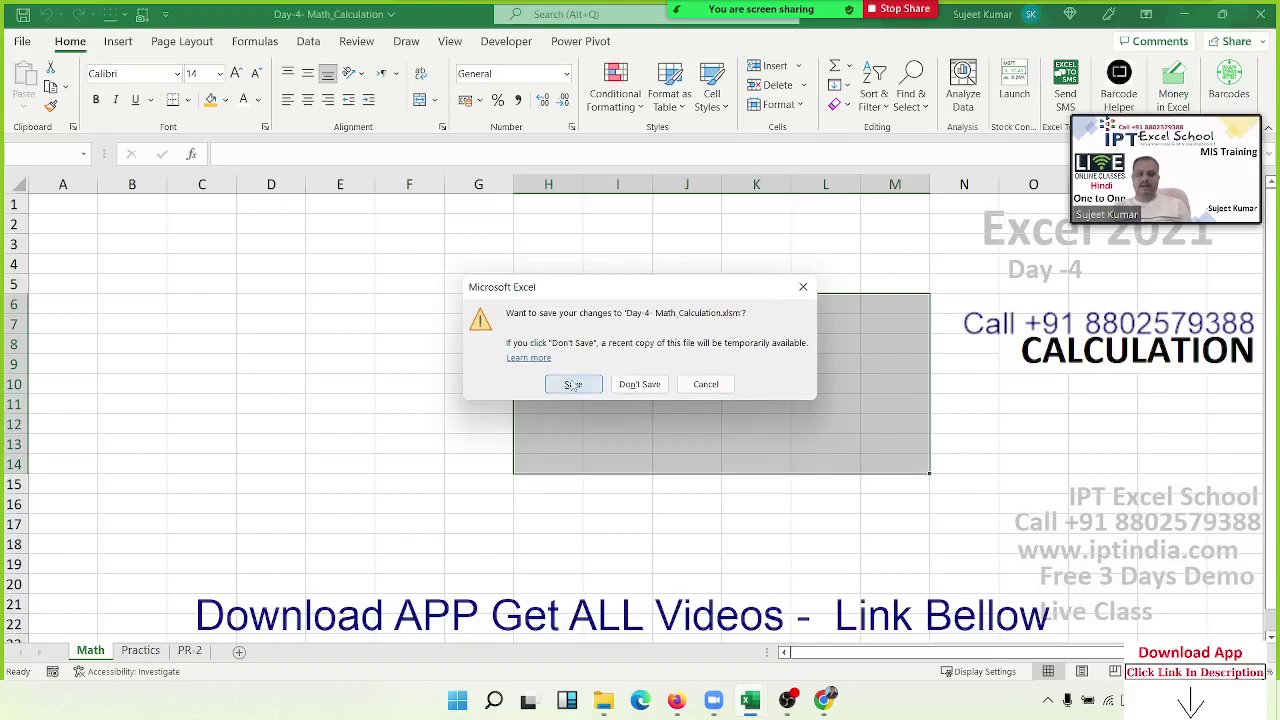
click(574, 384)
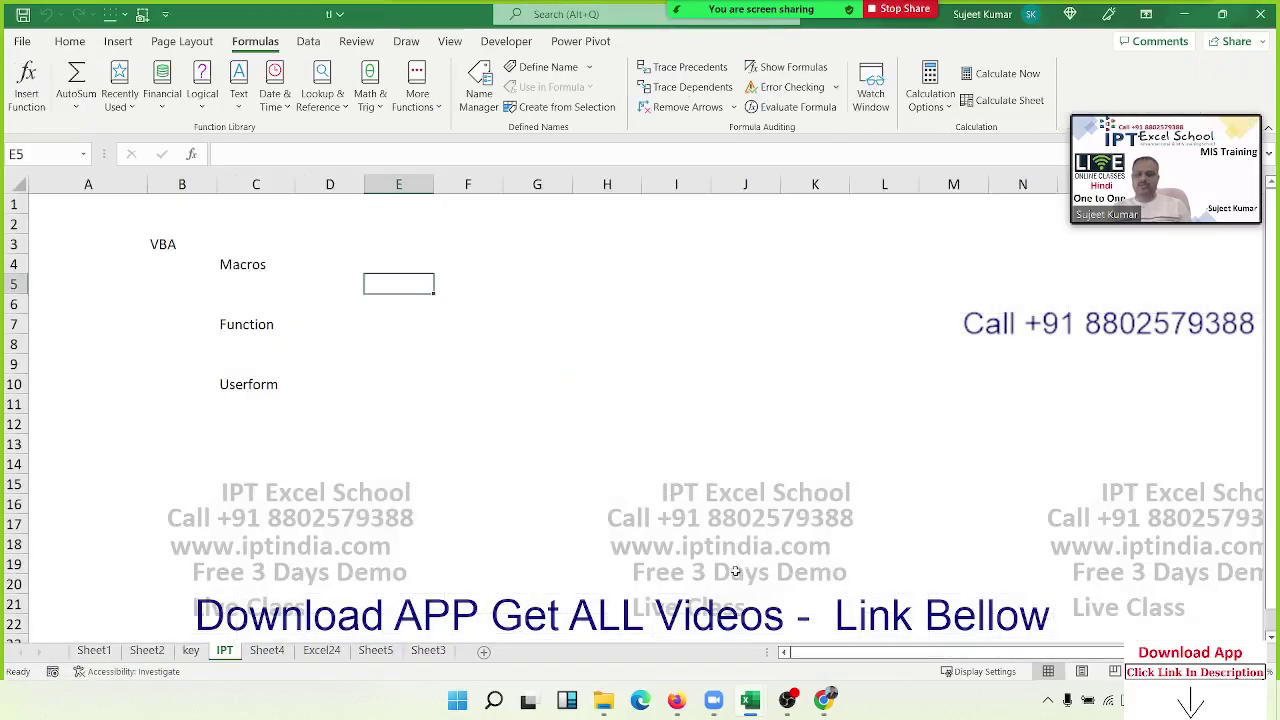
mouse_move(751, 701)
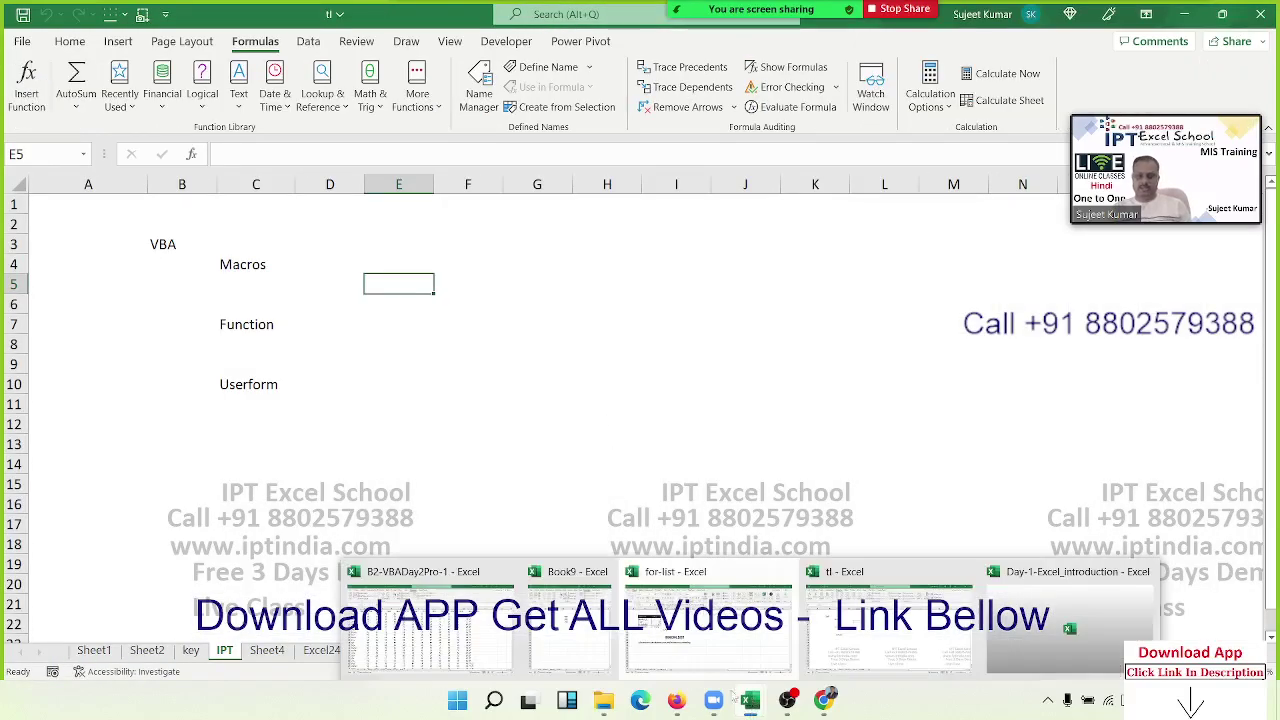
click(488, 632)
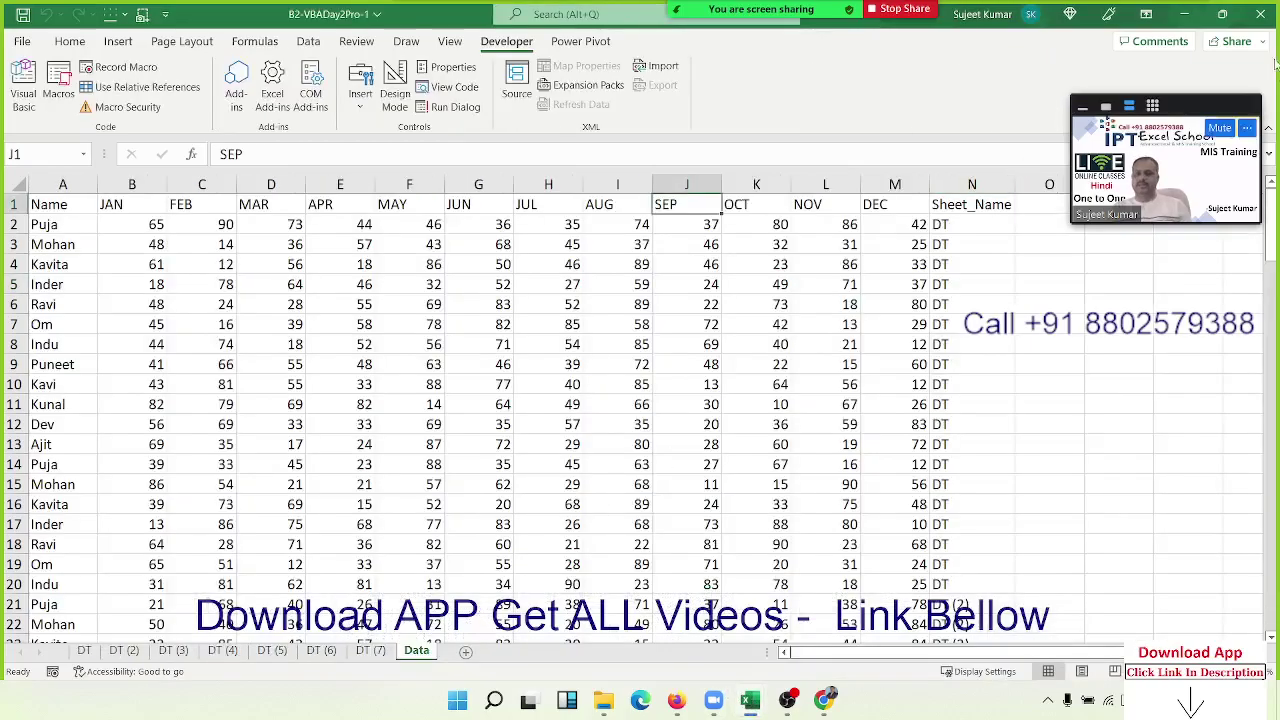
click(1260, 14)
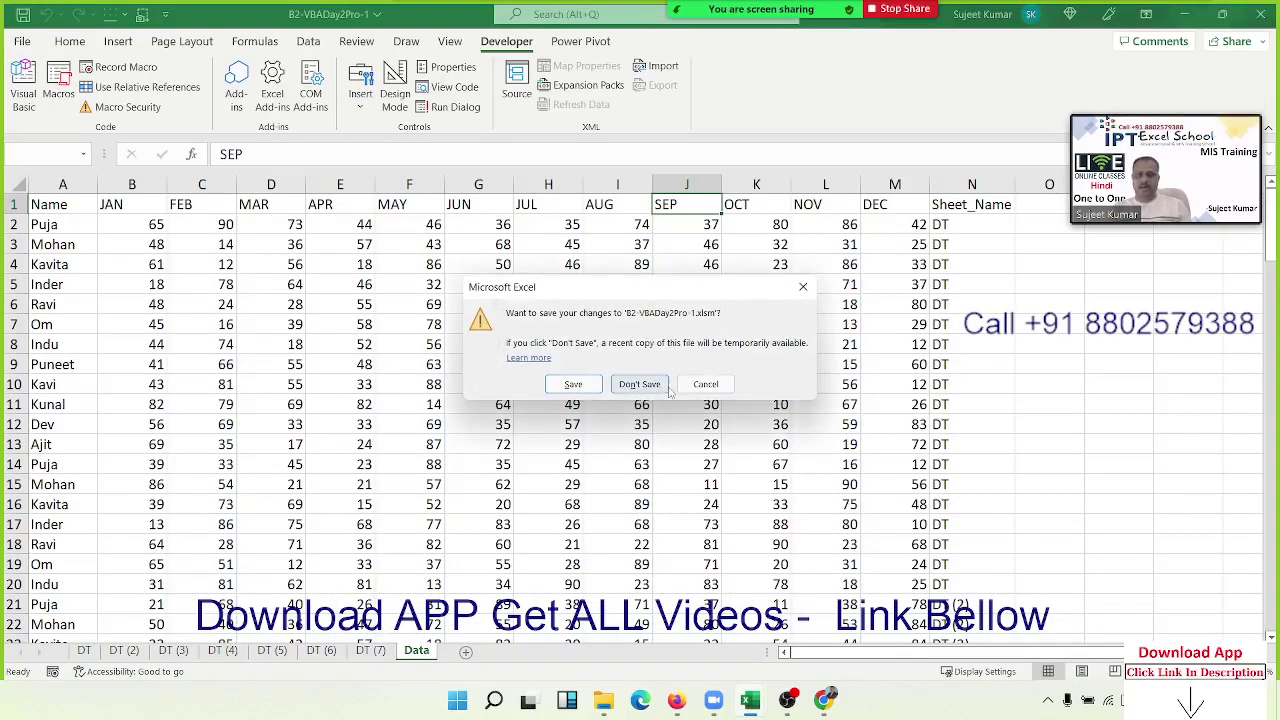
click(639, 384)
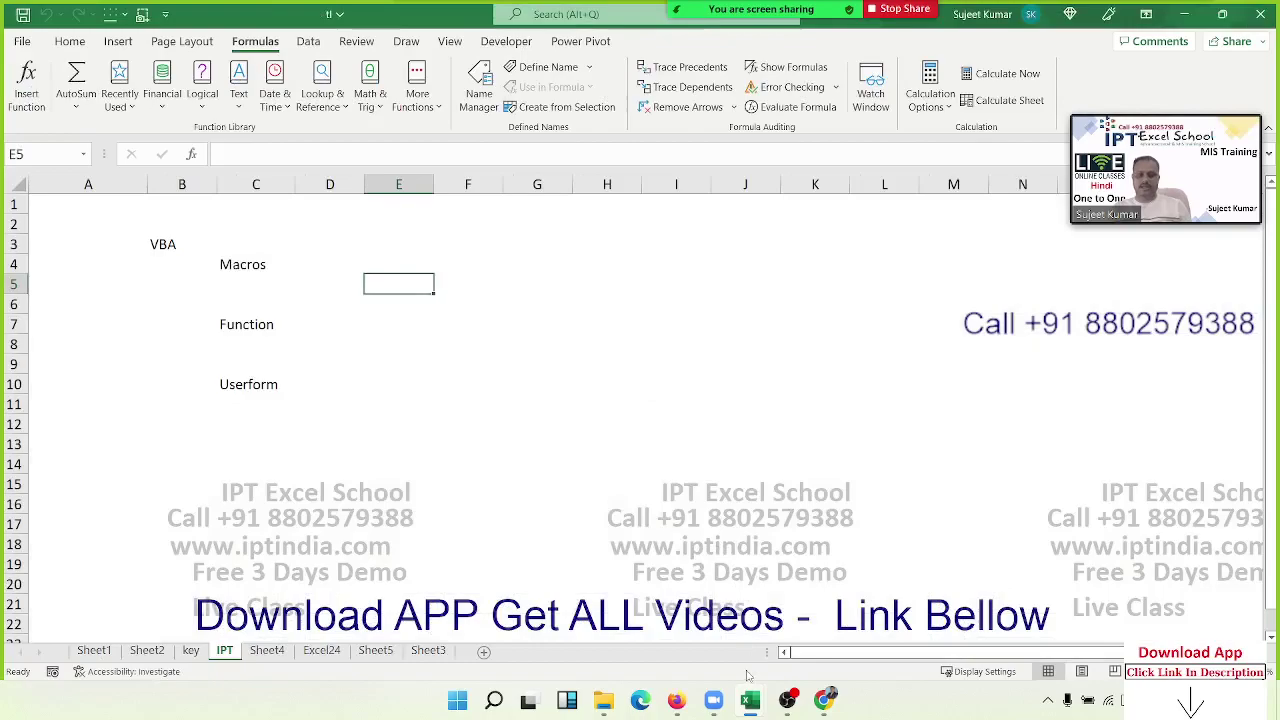
- Close Book9 without saving, then close the Day-1-Excel_introduction workbook
mouse_move(750, 690)
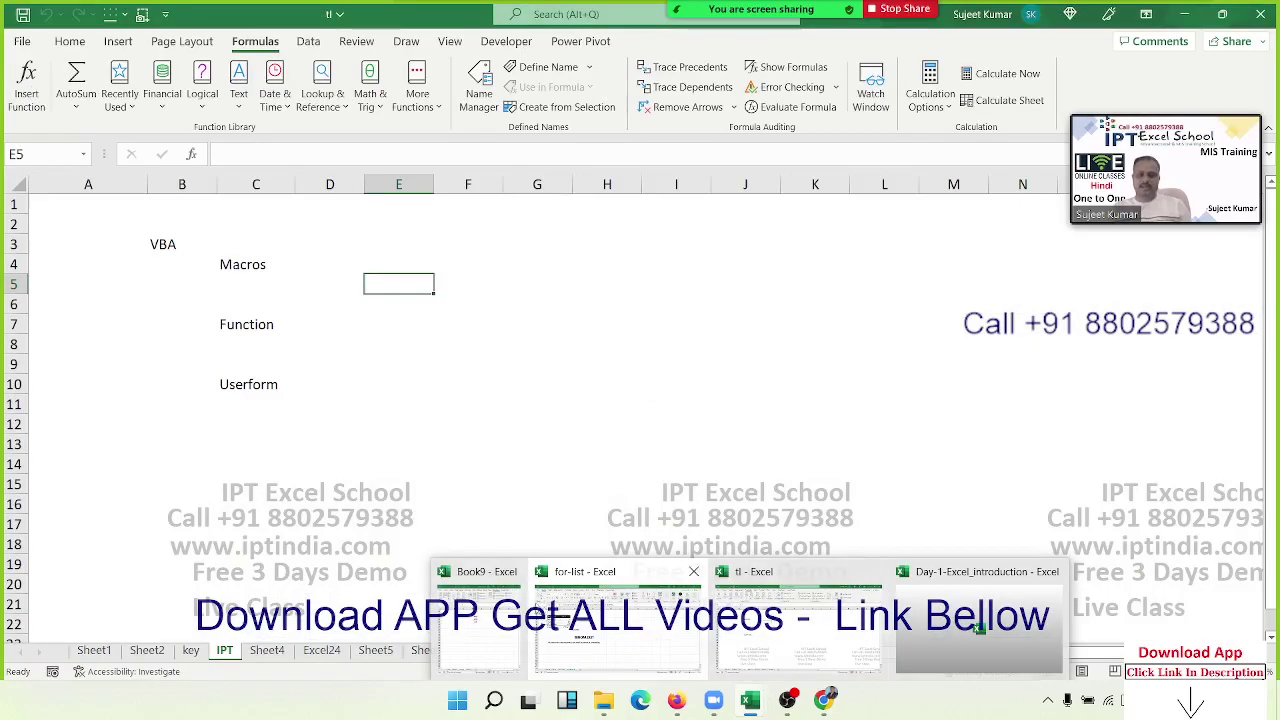
click(504, 620)
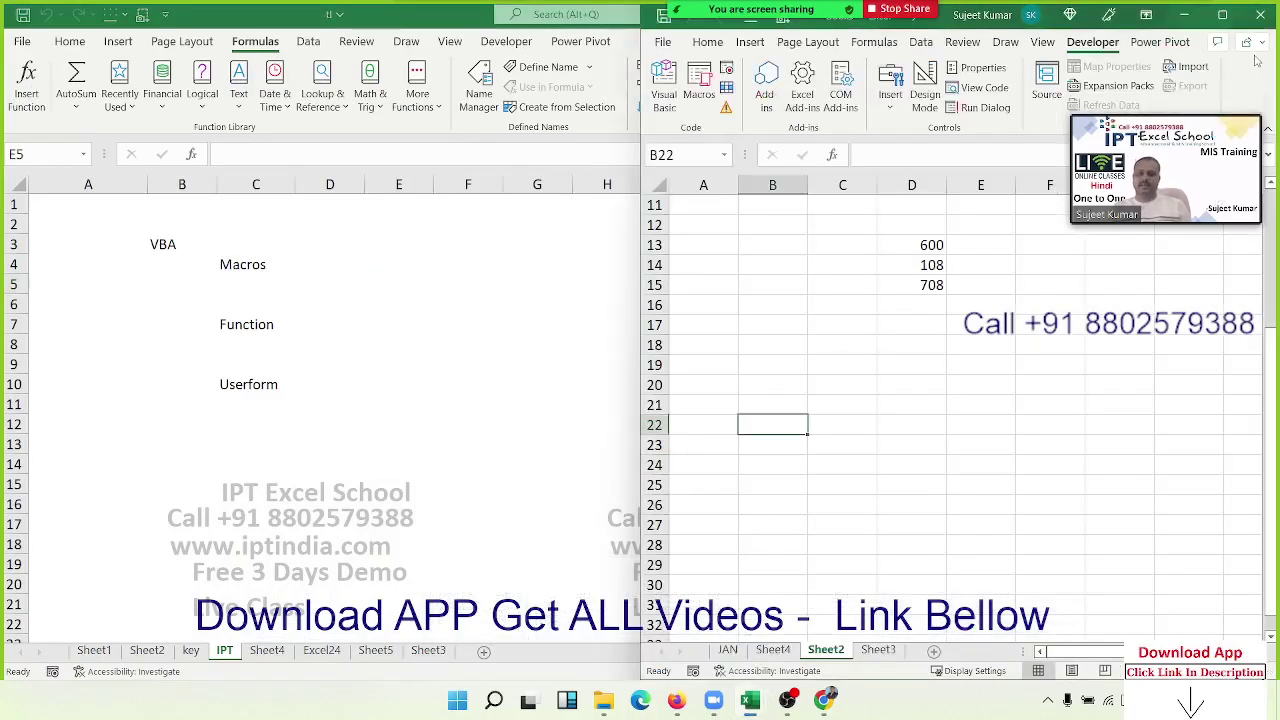
click(1260, 15)
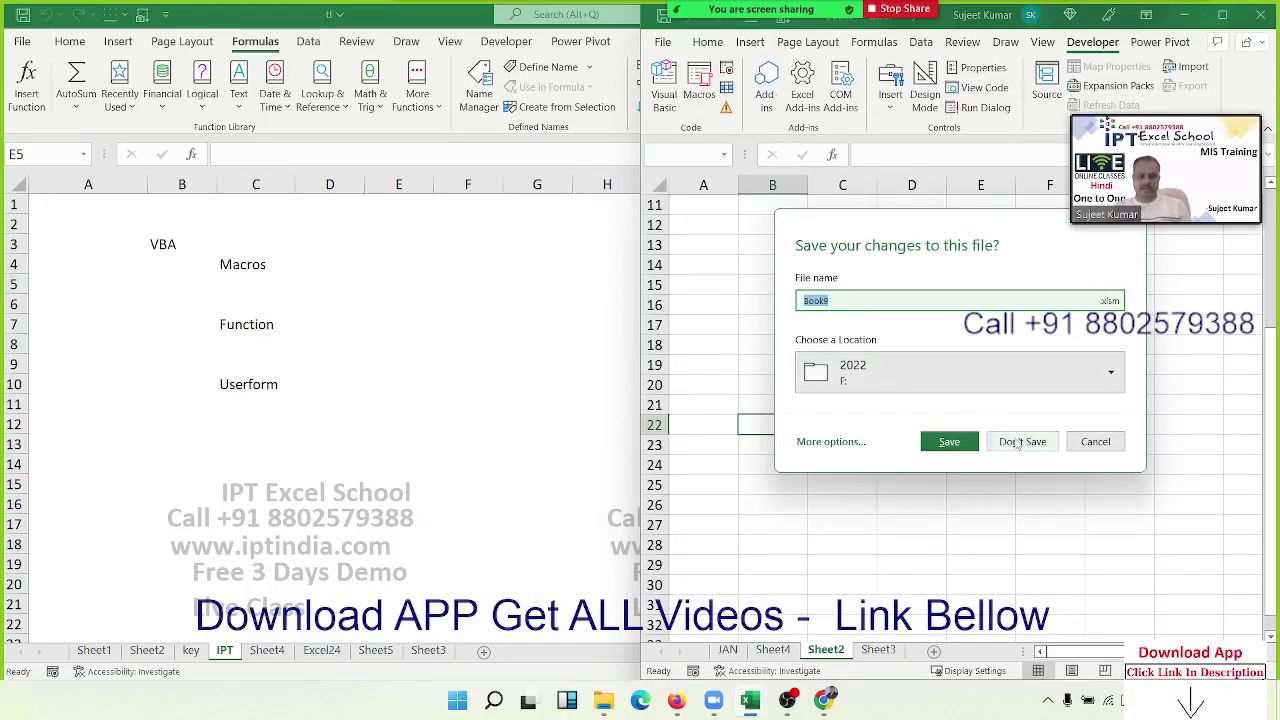
click(1022, 441)
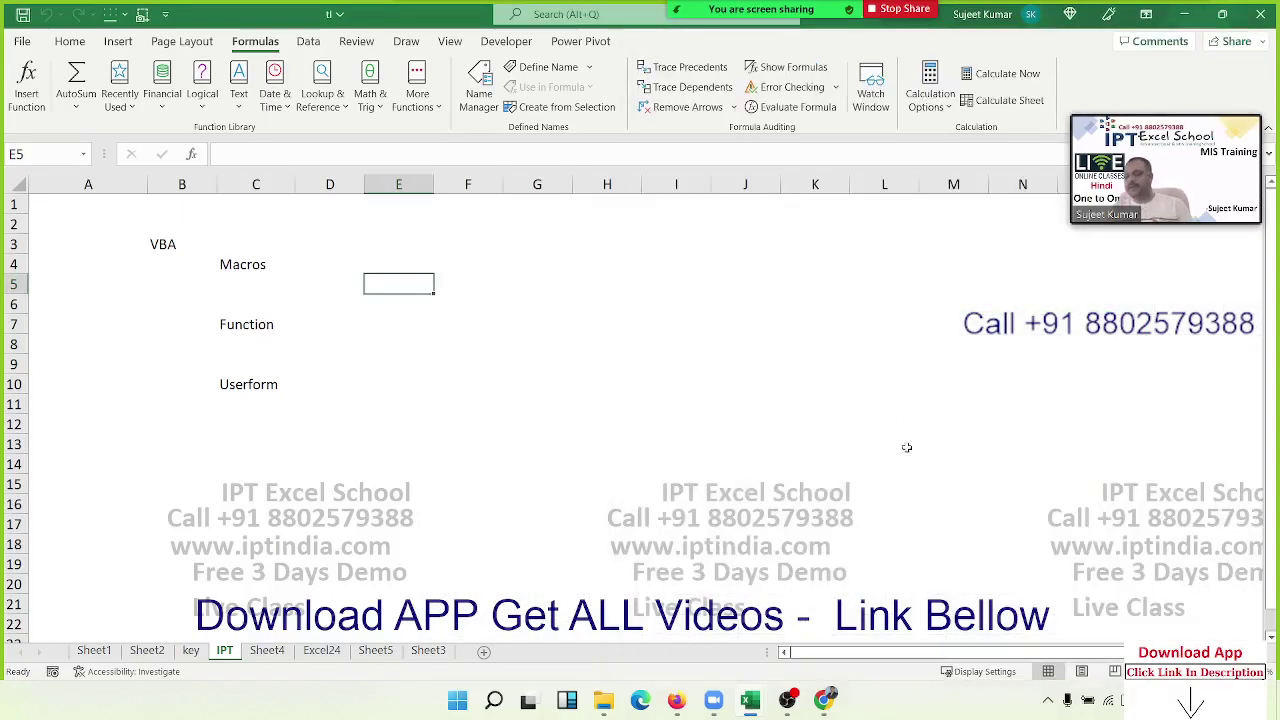
mouse_move(752, 700)
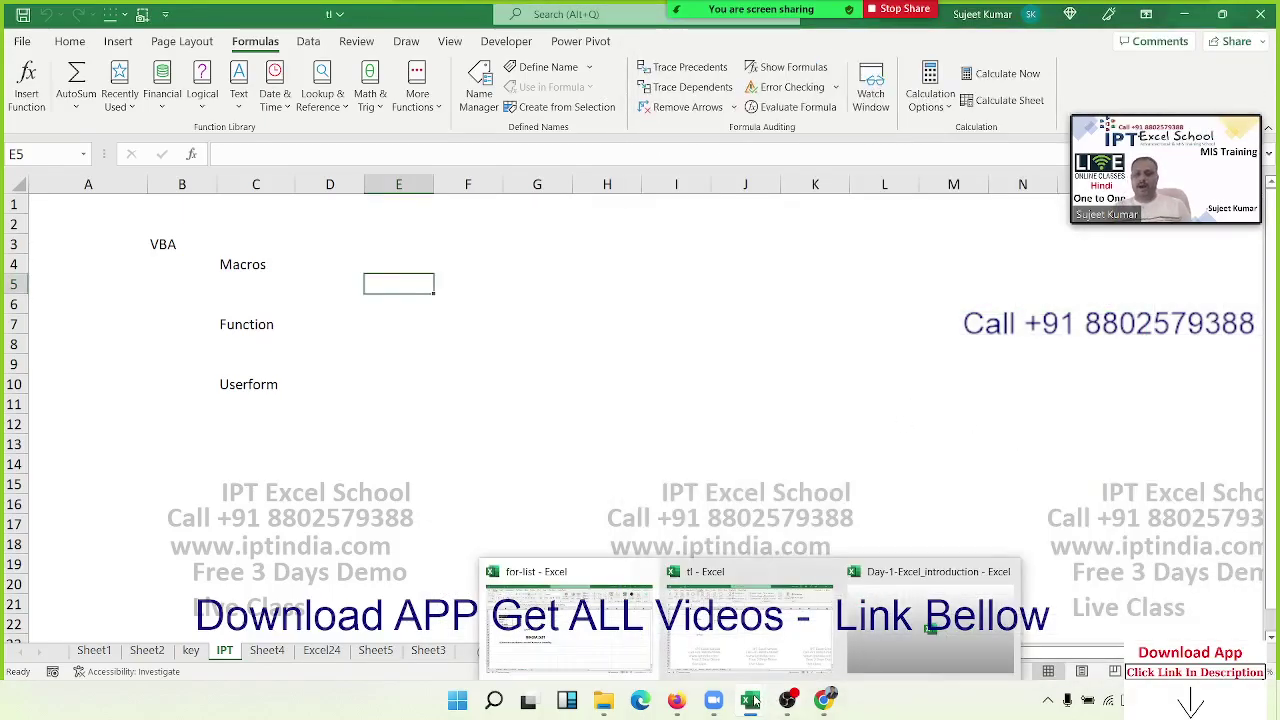
click(880, 658)
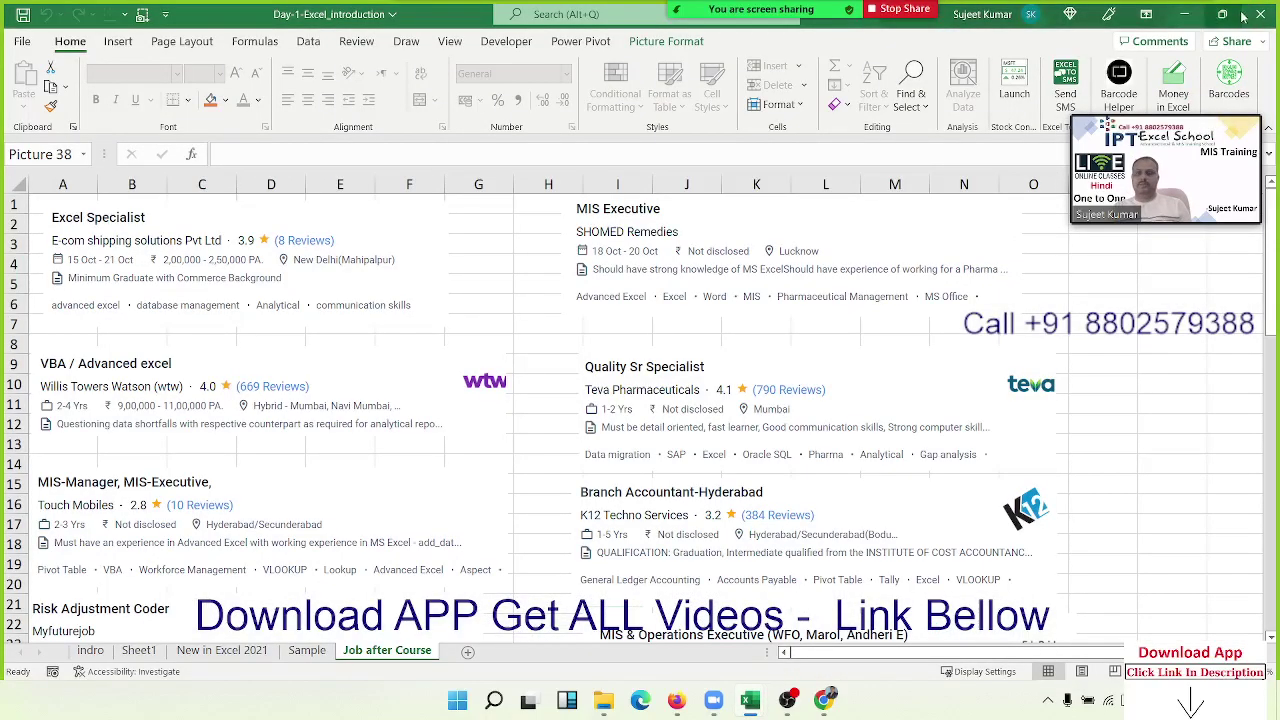
click(1261, 14)
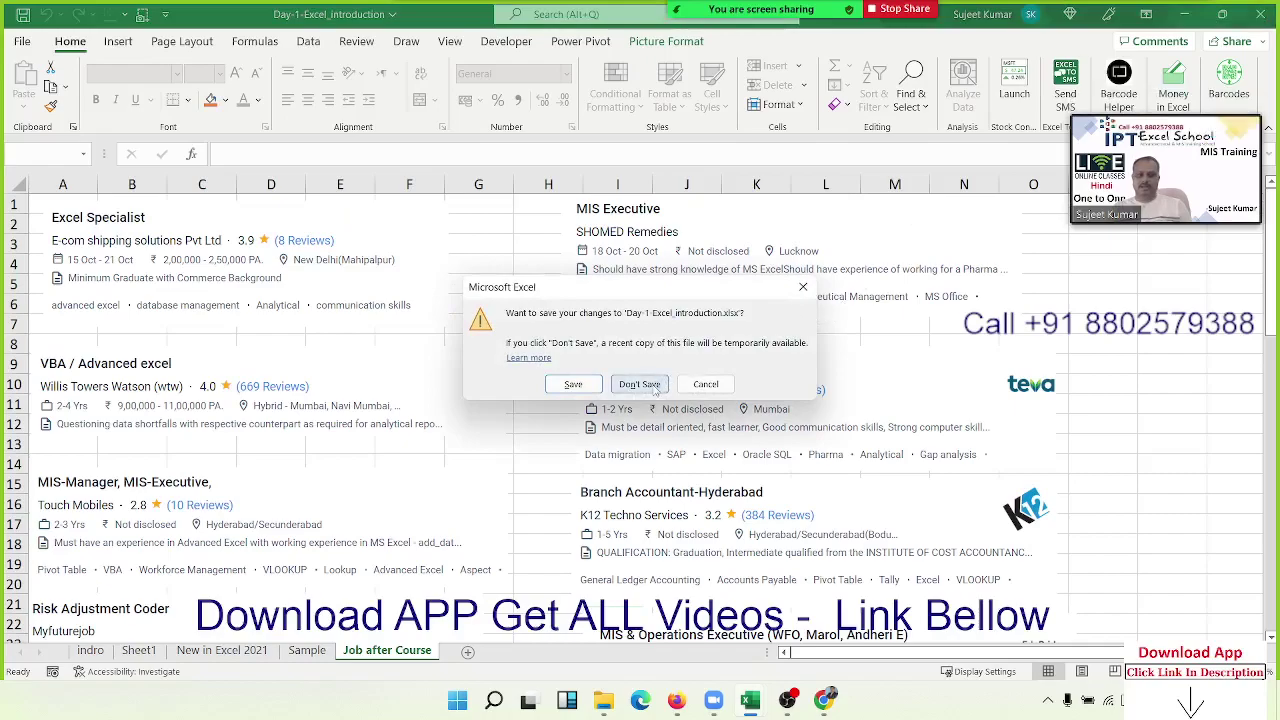
click(573, 385)
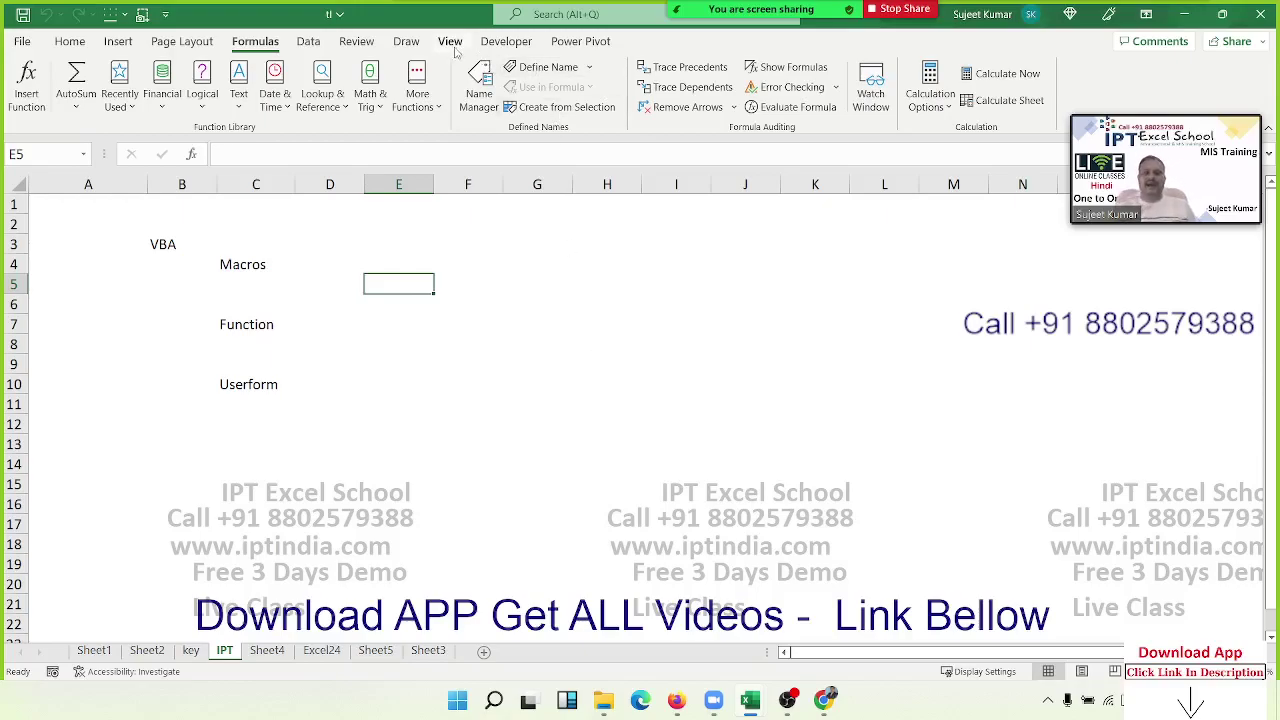
- Inspect the Developer tab's Macro Security settings showing VBA macros enabled, closing them unchanged
click(502, 42)
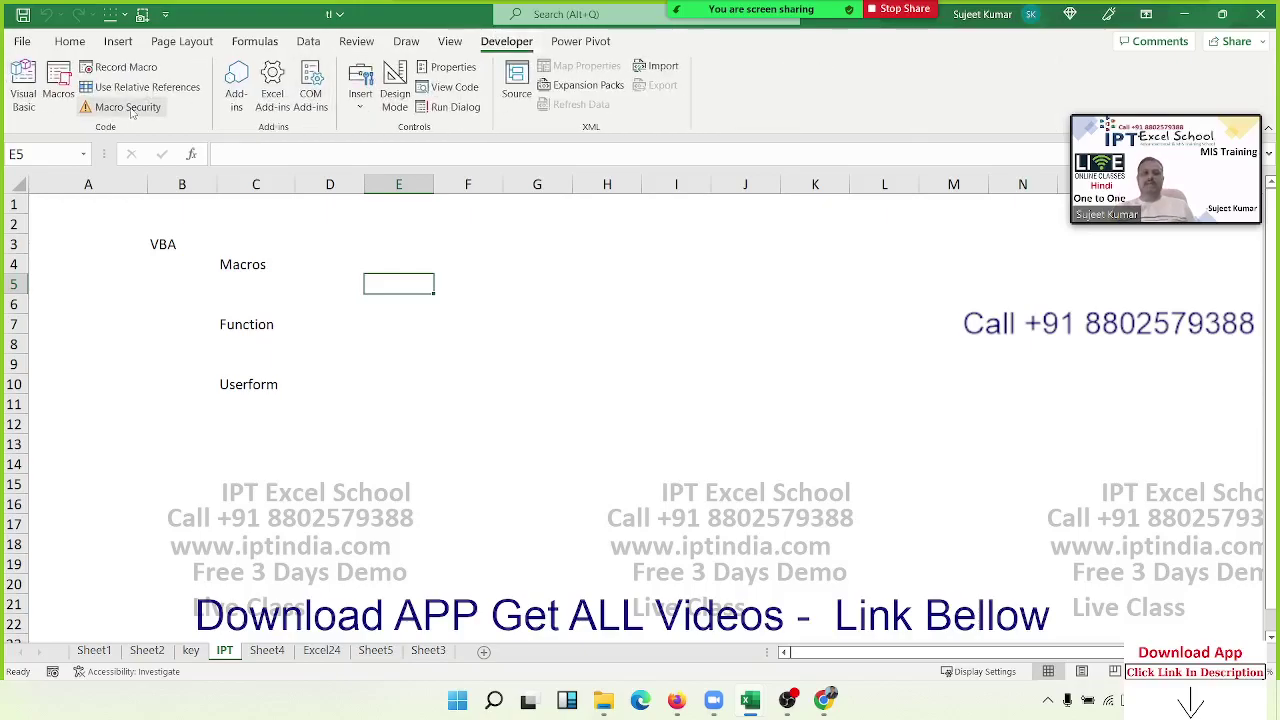
click(127, 107)
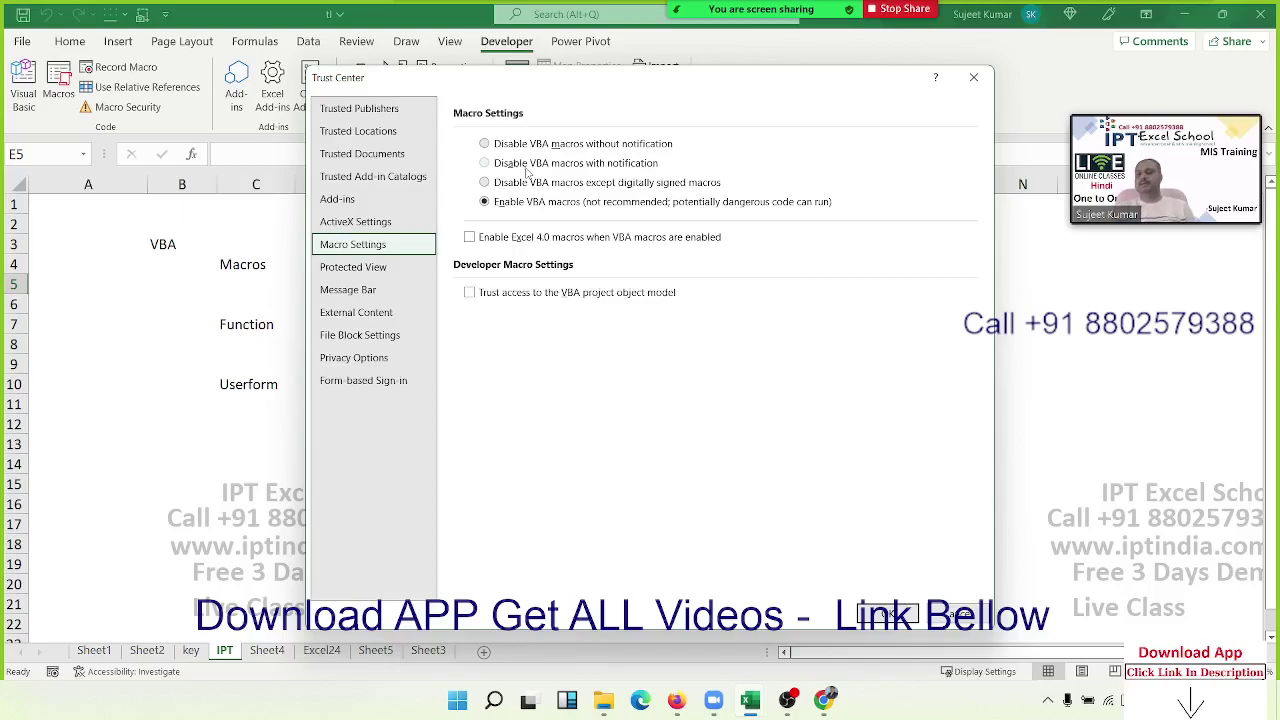
key(Return)
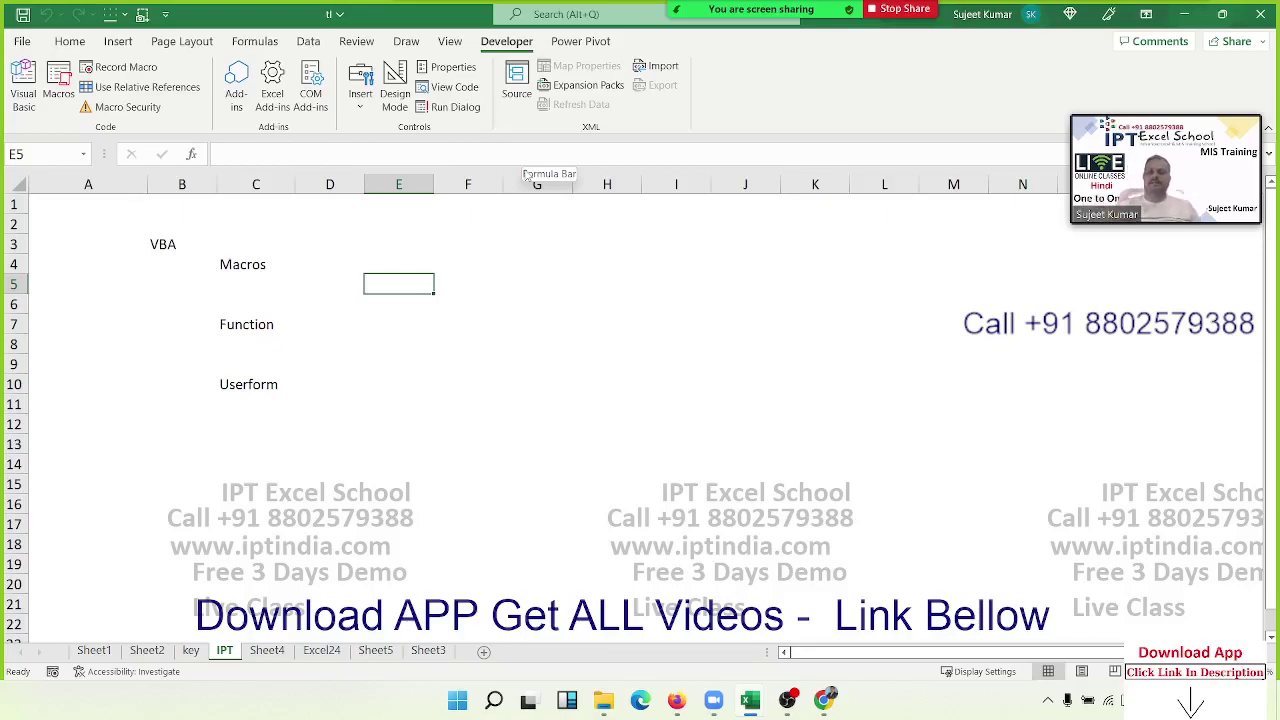
click(675, 262)
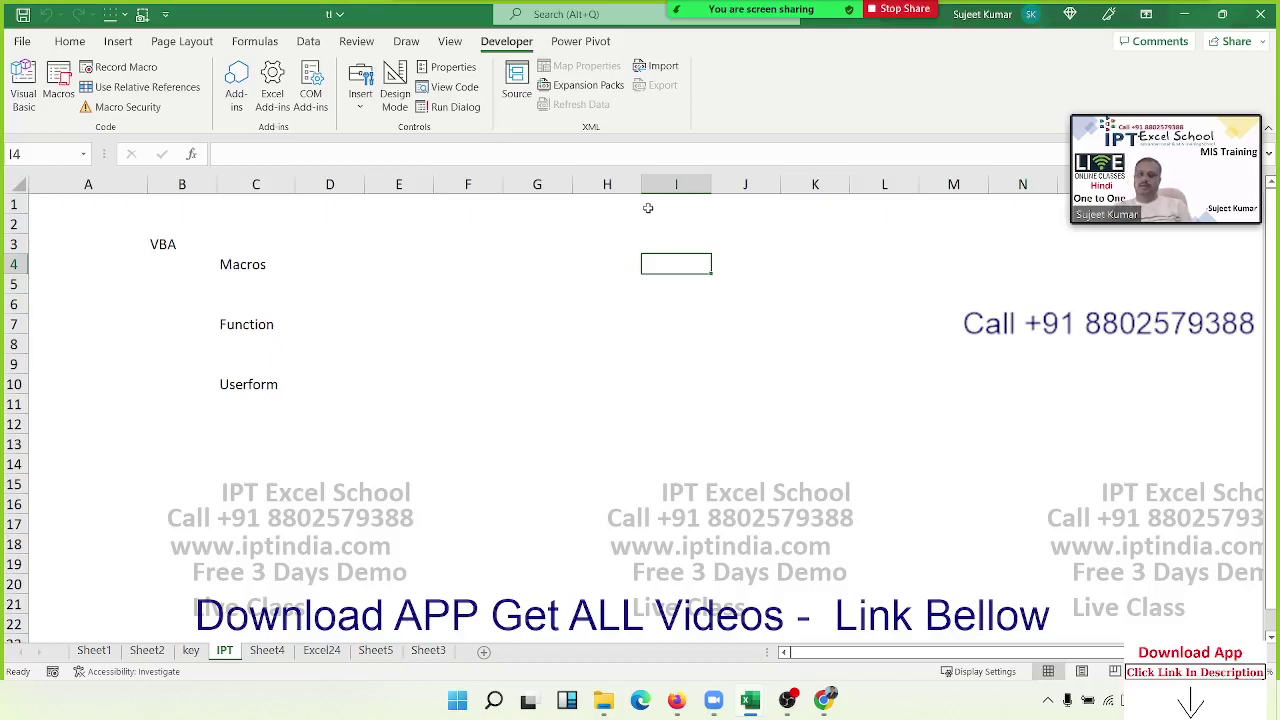
mouse_move(797, 8)
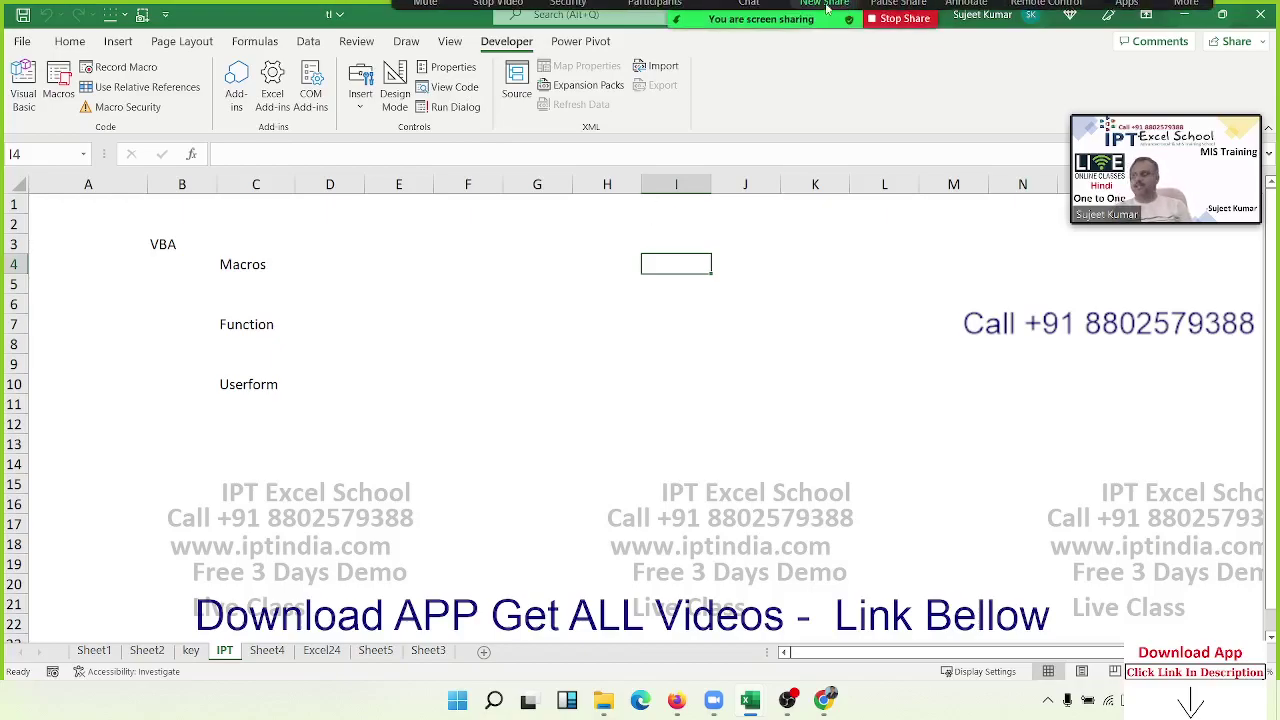